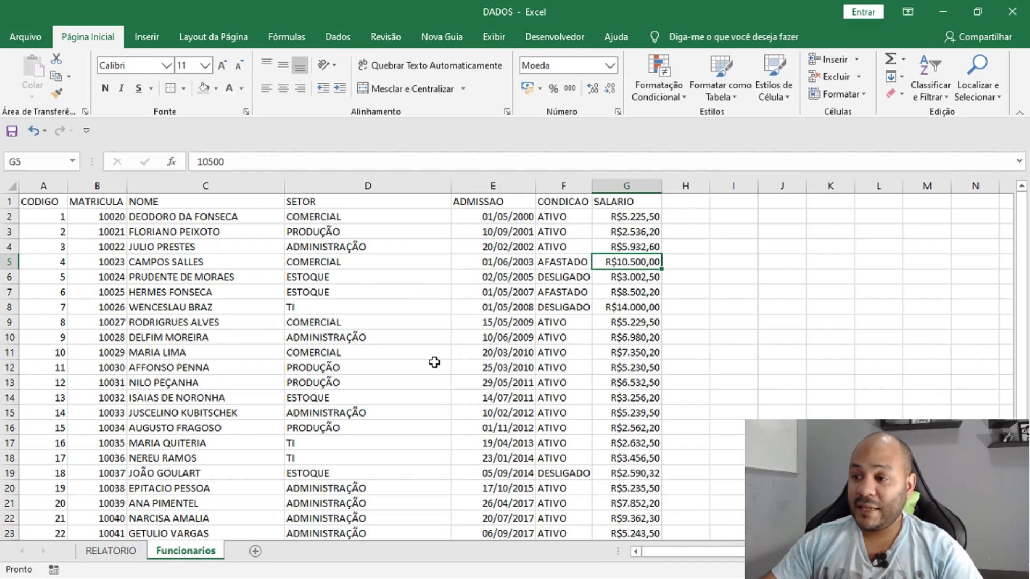
# Browse the employee records on the RELATORIO sheet, stepping back four records and forward one
pyautogui.click(111, 551)
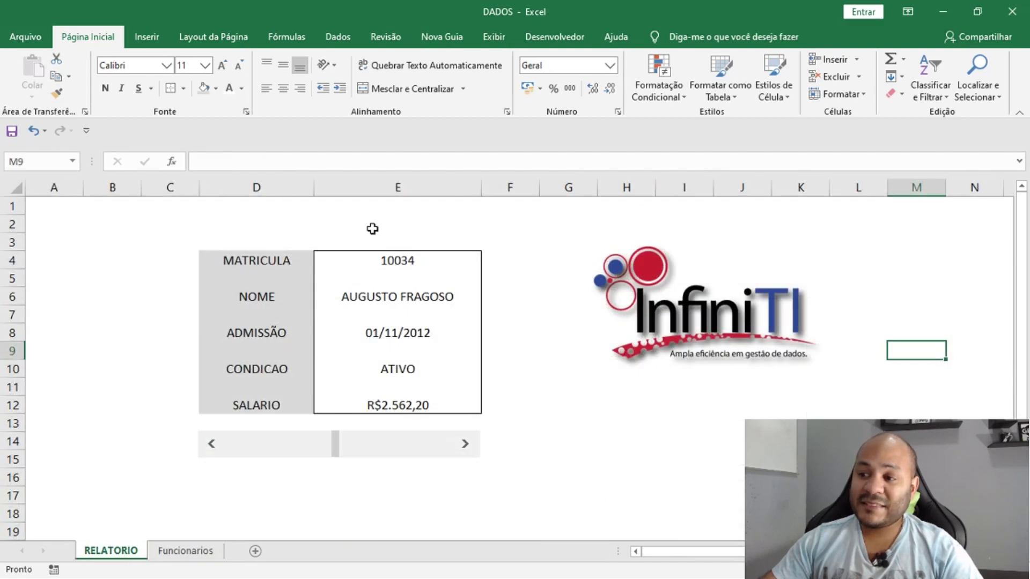
pyautogui.click(212, 448)
pyautogui.click(212, 448)
pyautogui.click(212, 448)
pyautogui.click(212, 448)
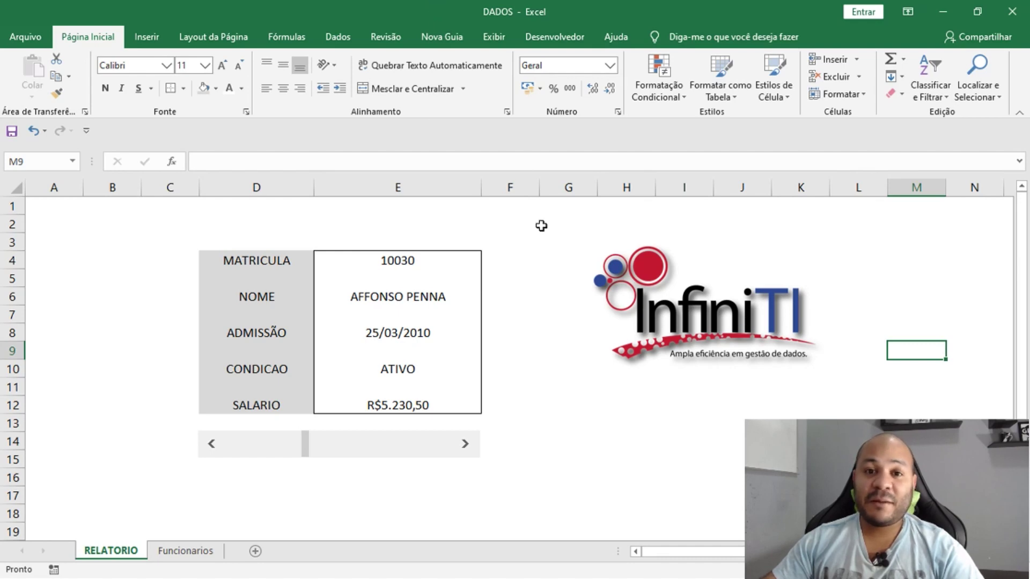
pyautogui.click(465, 445)
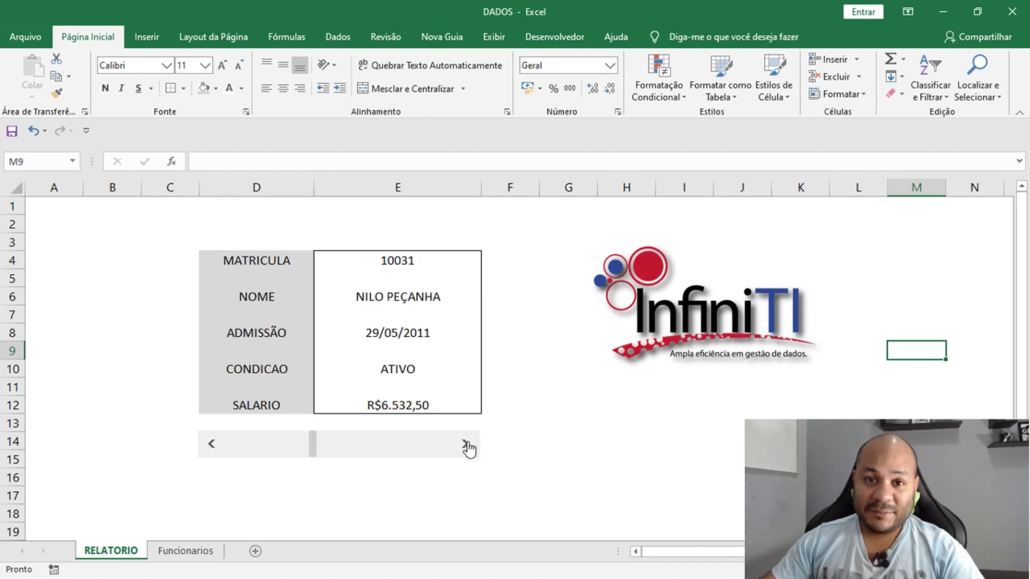
# Convert the Funcionarios data range A1:G29 into a table with headers
pyautogui.click(184, 551)
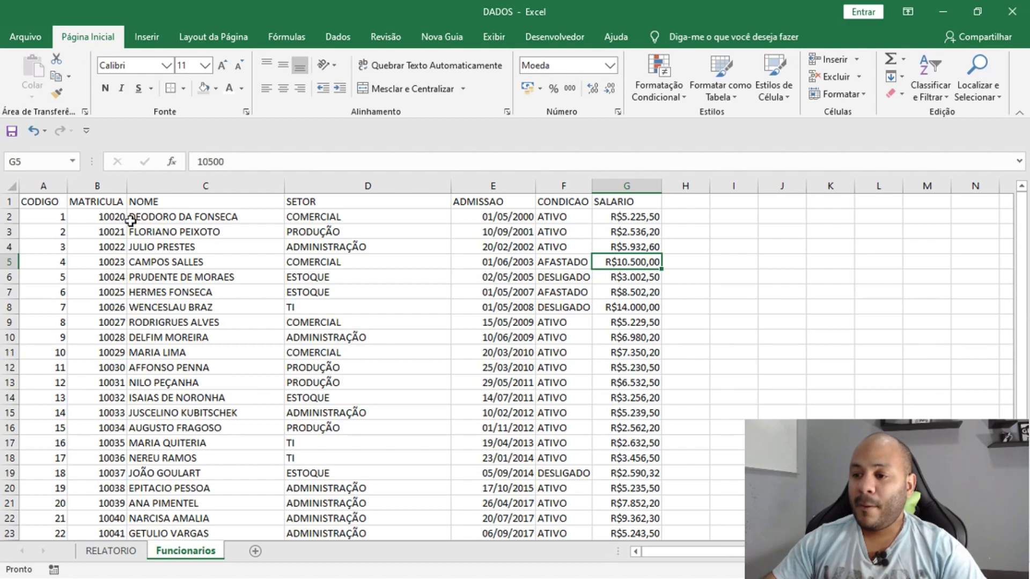
pyautogui.click(159, 218)
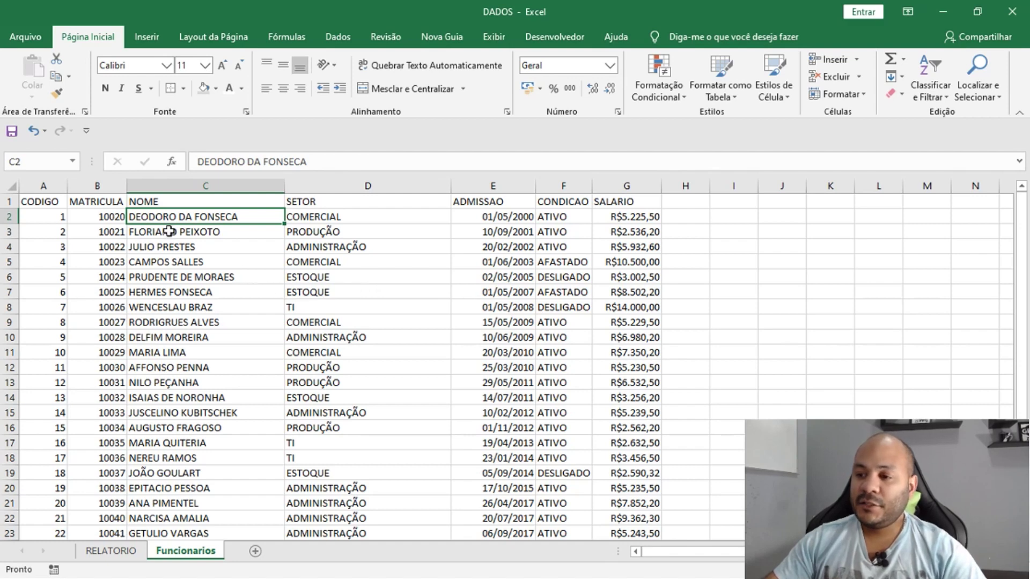
pyautogui.click(150, 38)
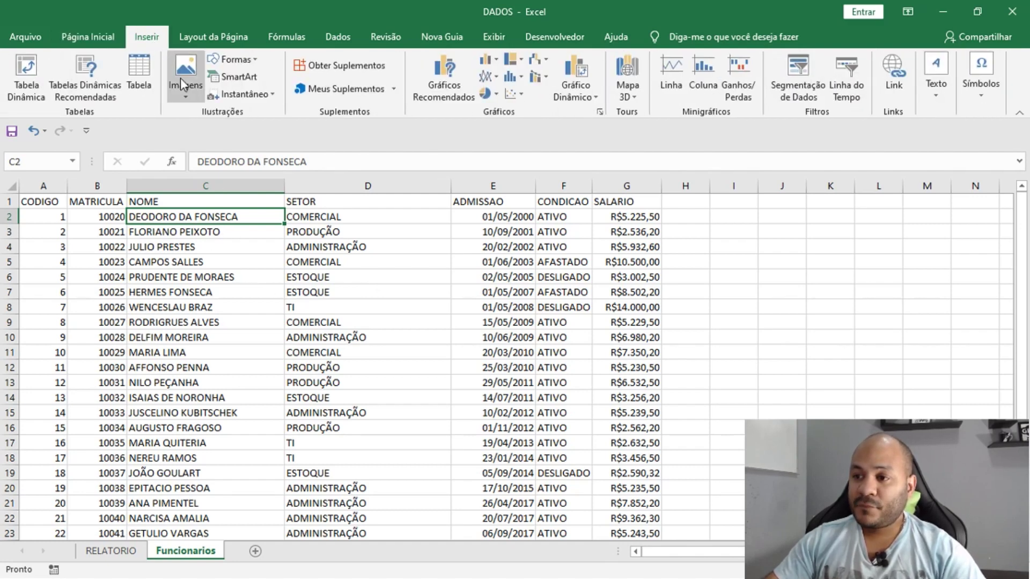
pyautogui.click(144, 100)
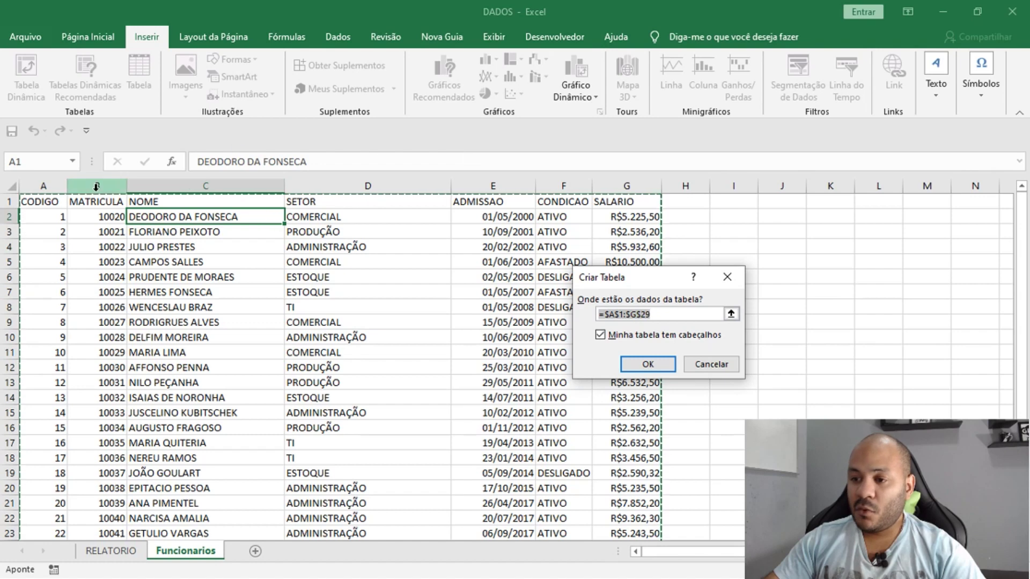
pyautogui.click(673, 318)
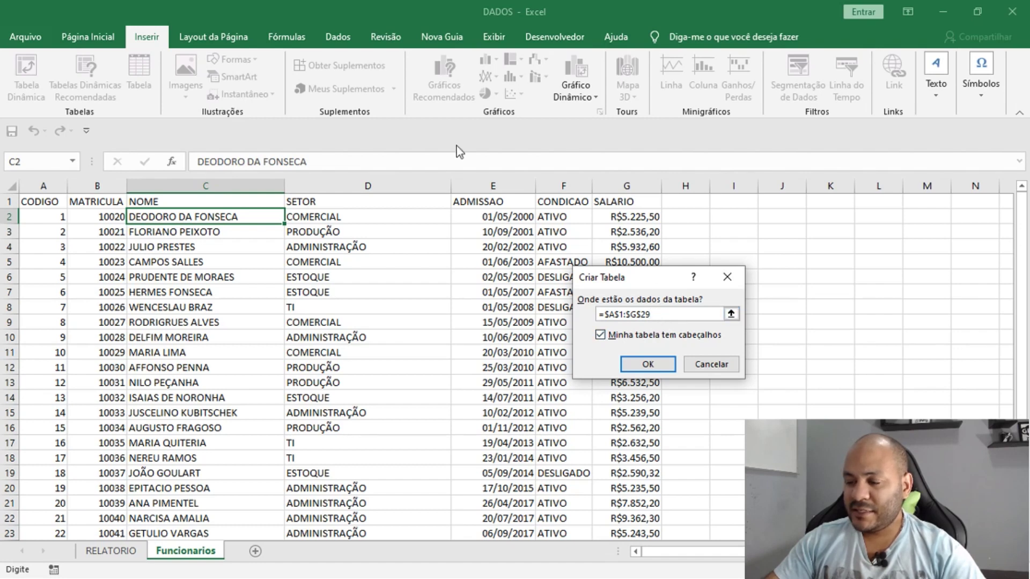
pyautogui.moveTo(643, 279); pyautogui.dragTo(398, 295)
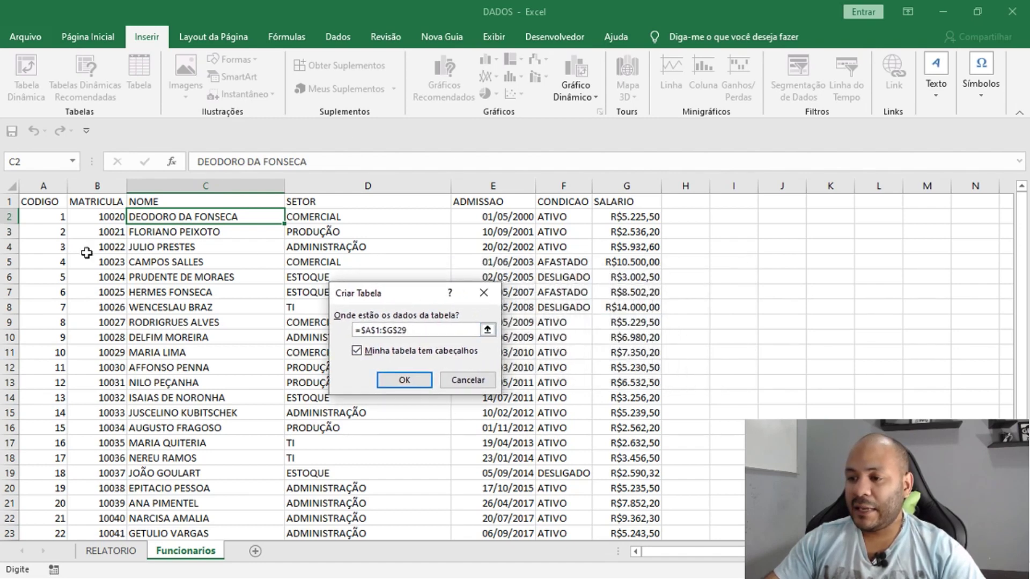
pyautogui.click(404, 381)
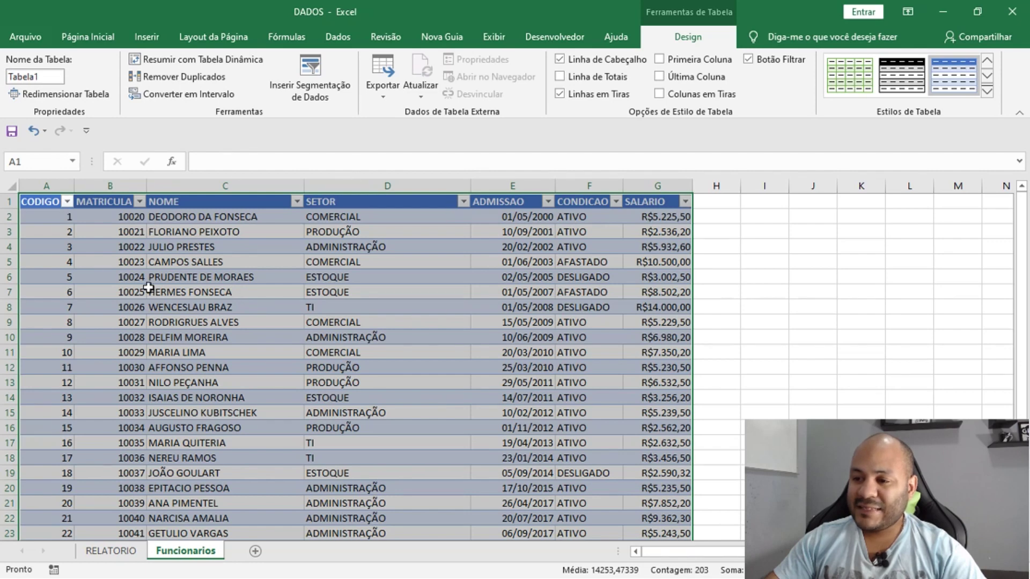
# Name the employee table dados
pyautogui.click(50, 76)
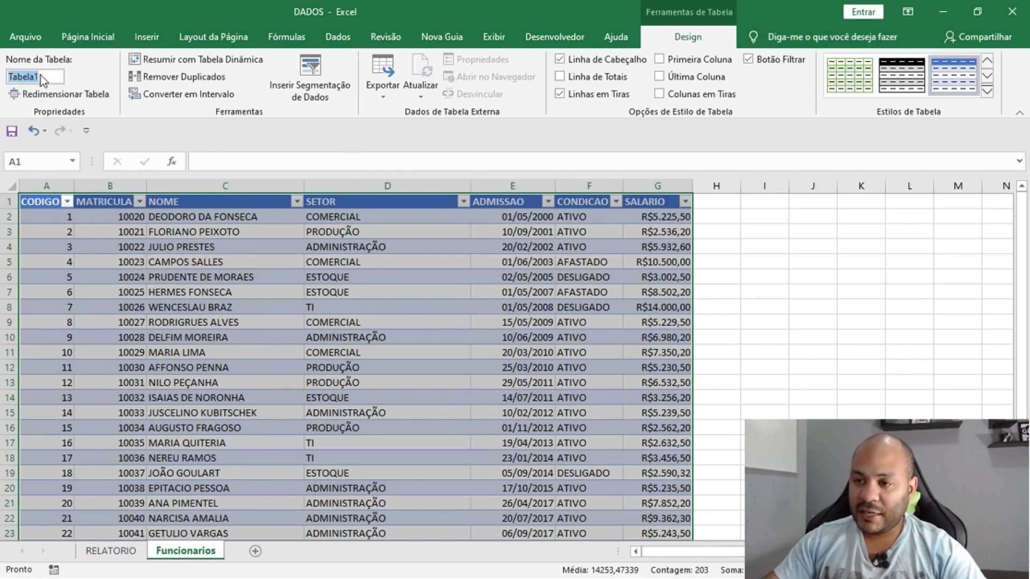
pyautogui.write('dados')
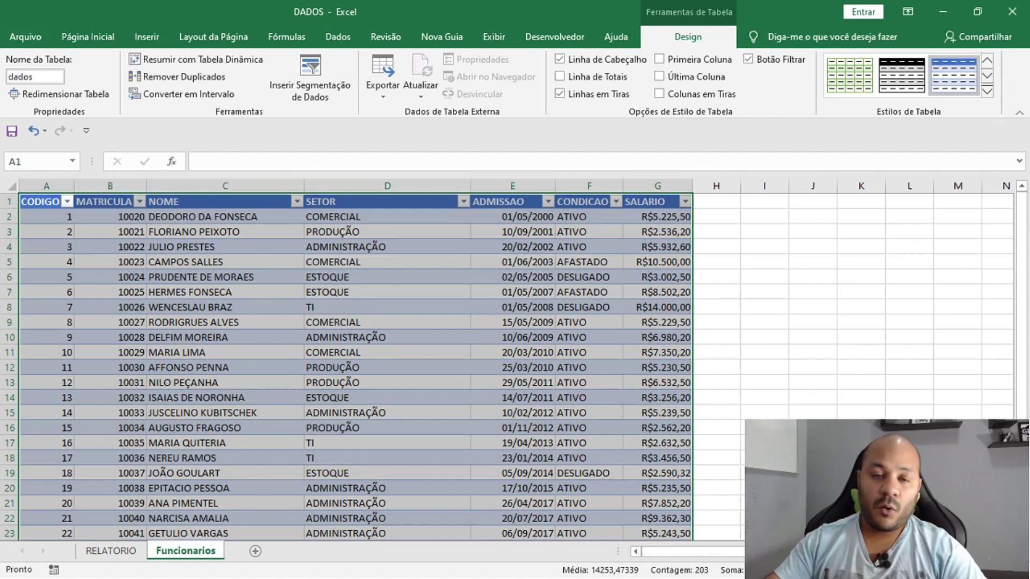
pyautogui.press('Return')
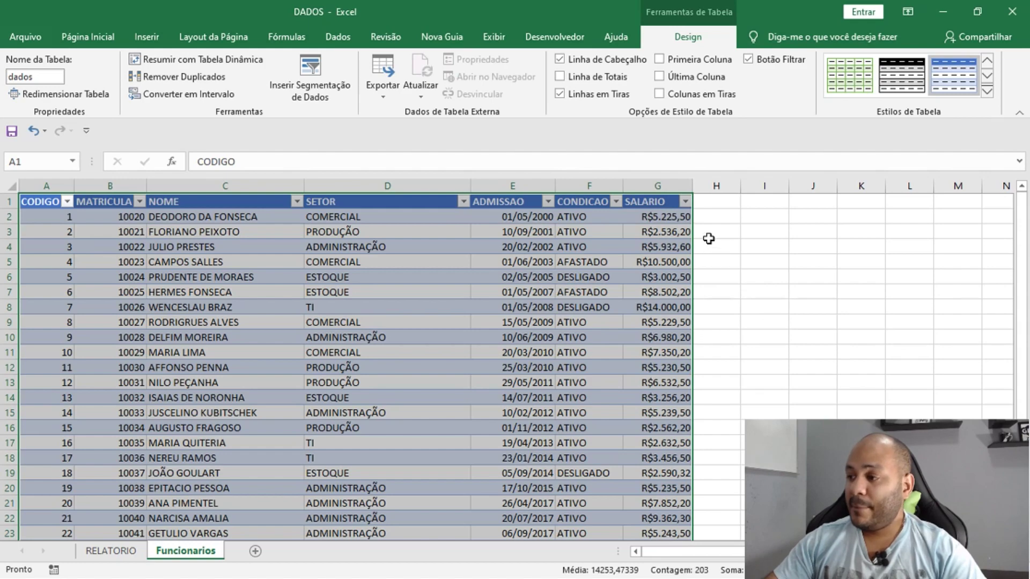
pyautogui.click(720, 234)
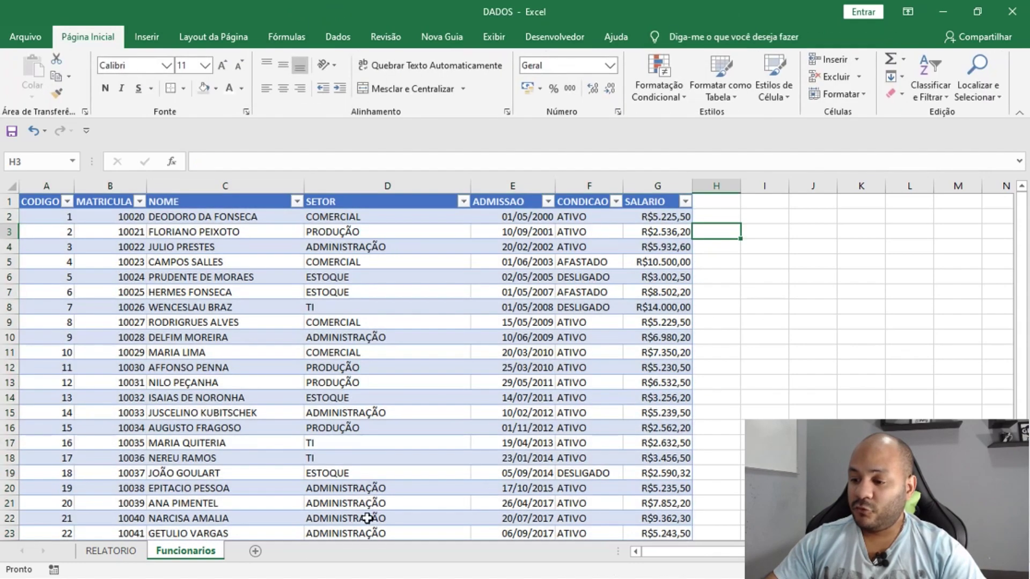
# Add a new worksheet and place it between the RELATORIO and Funcionarios sheets
pyautogui.click(255, 552)
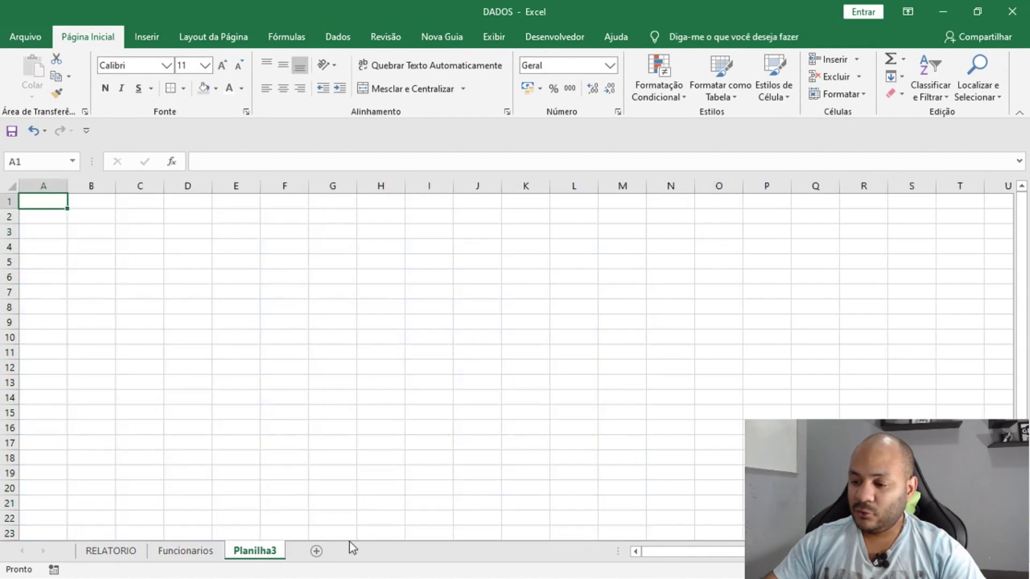
pyautogui.moveTo(252, 555); pyautogui.dragTo(176, 556)
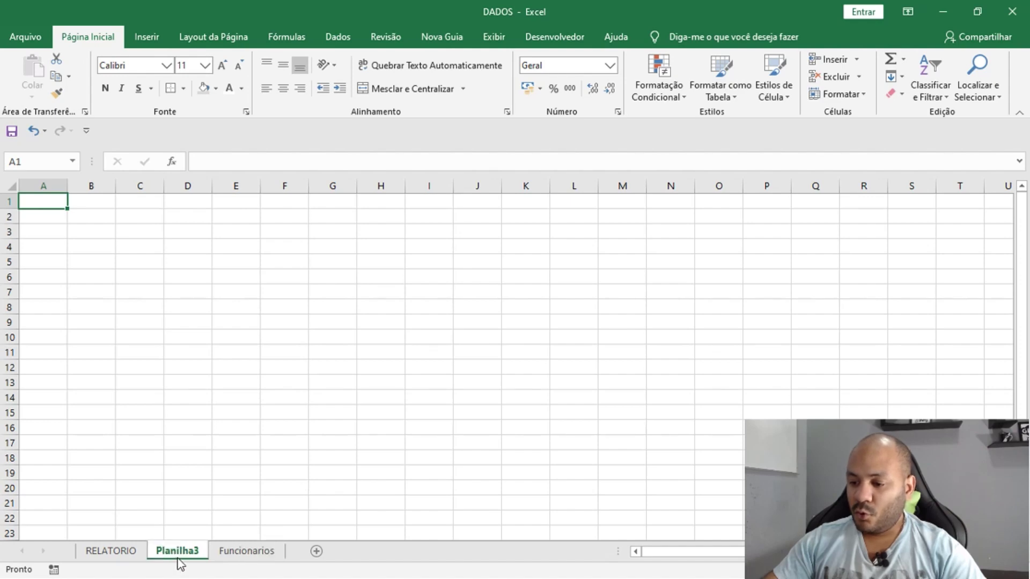
pyautogui.click(145, 248)
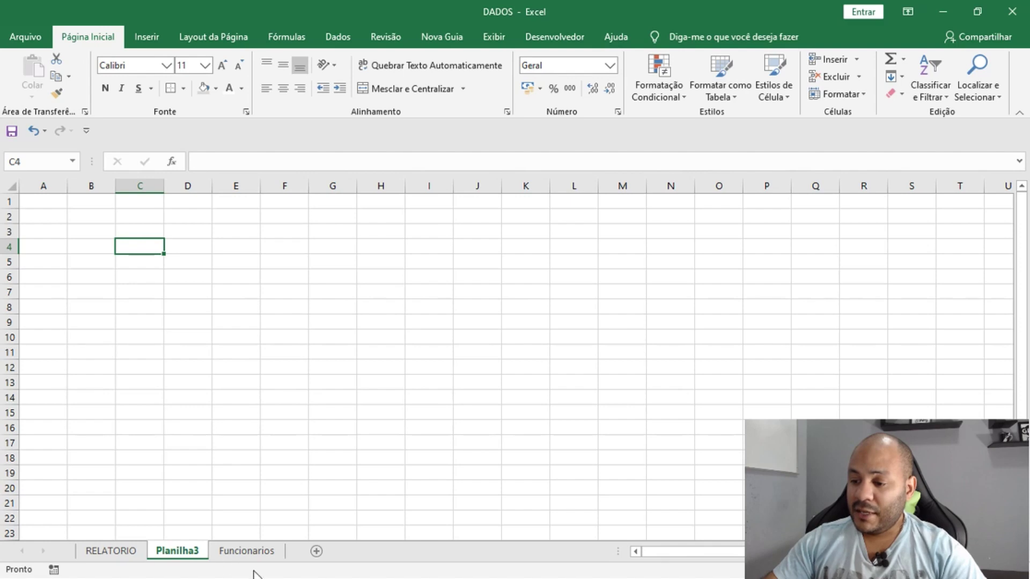
pyautogui.click(245, 556)
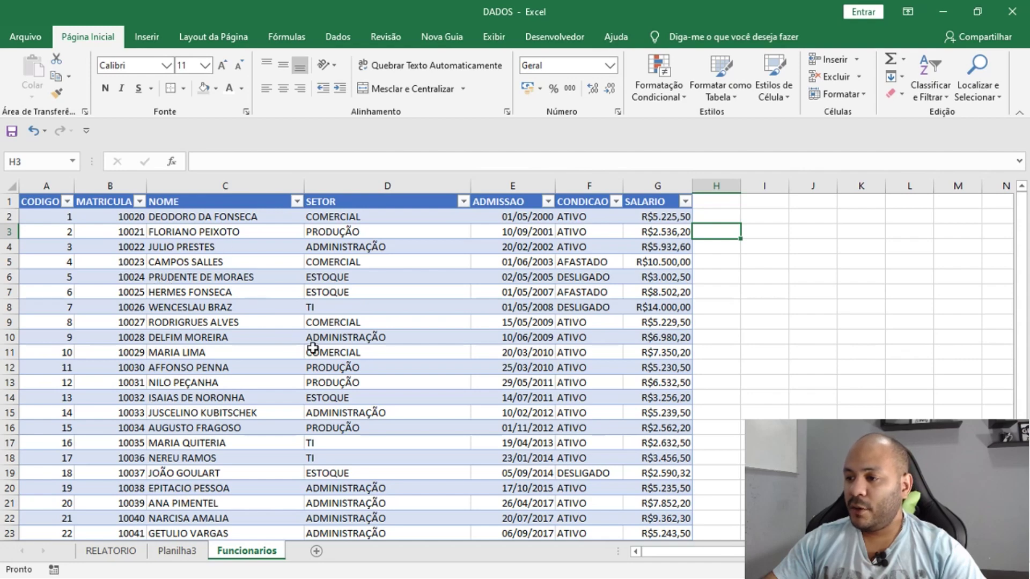
pyautogui.click(177, 555)
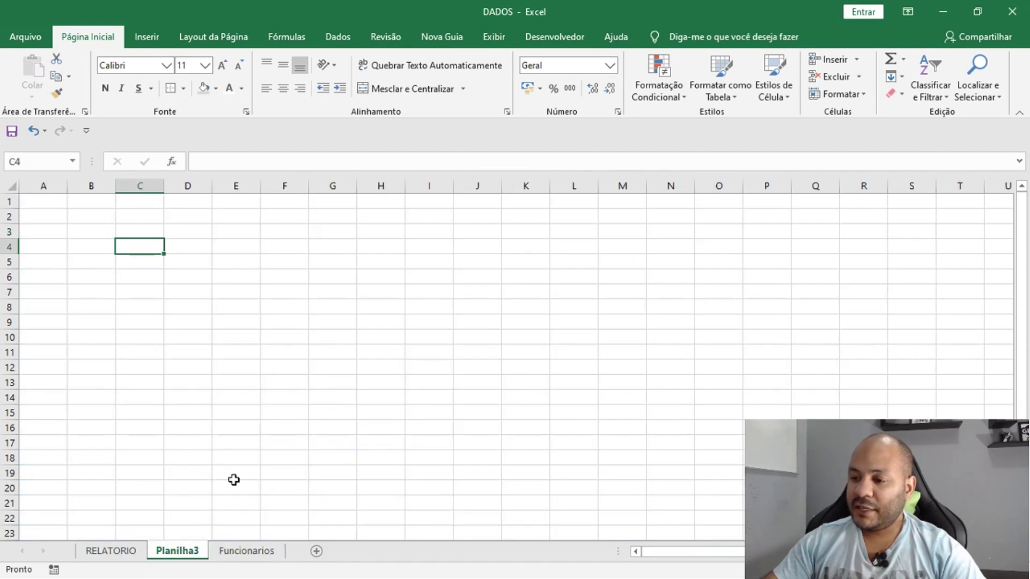
# Enter the labels Matricula in D4, Nome in D6 and Setor in D8 on the new sheet
pyautogui.click(188, 250)
pyautogui.write('Matricula')
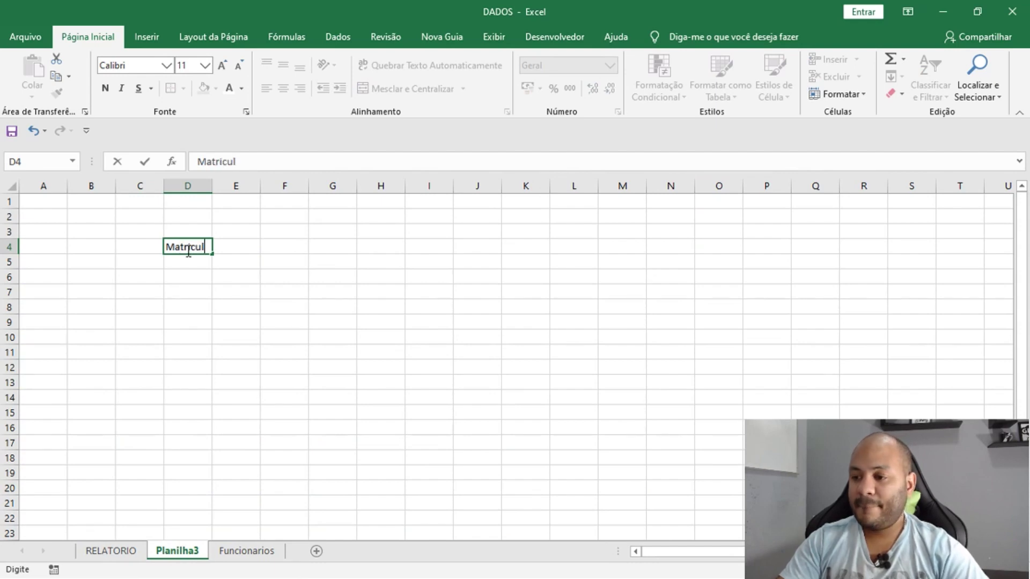
pyautogui.click(188, 274)
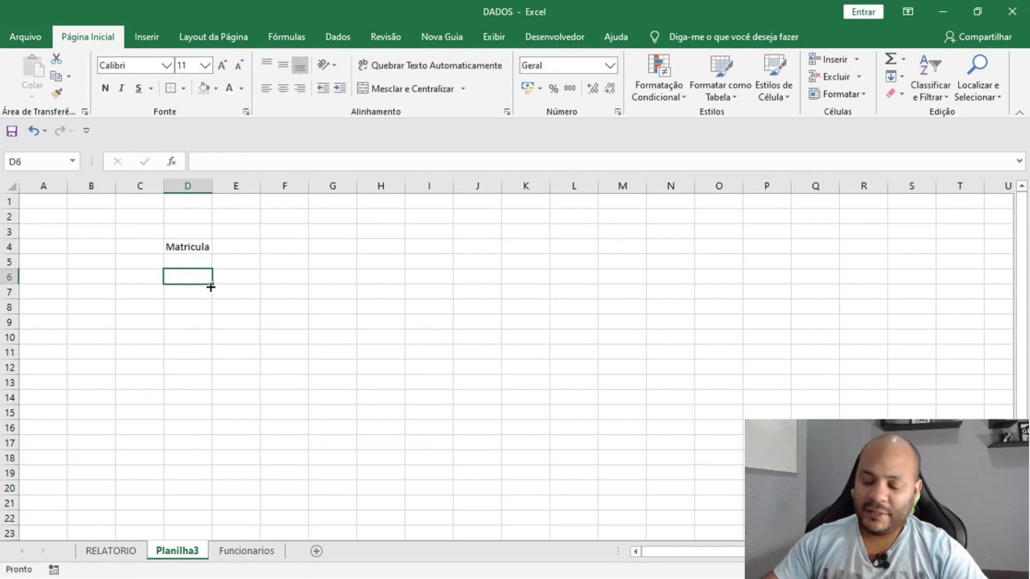
pyautogui.write('Nome')
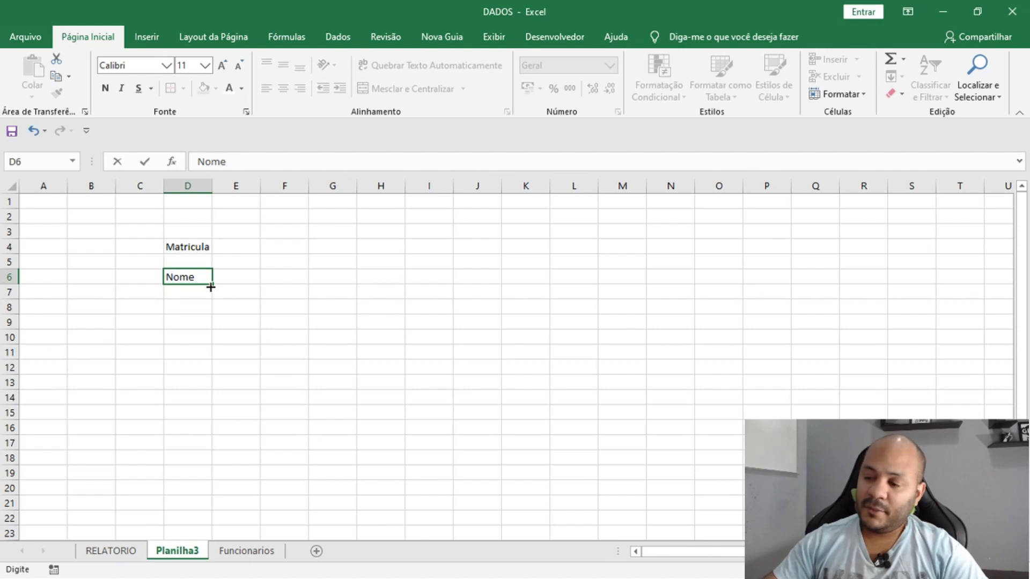
pyautogui.click(193, 311)
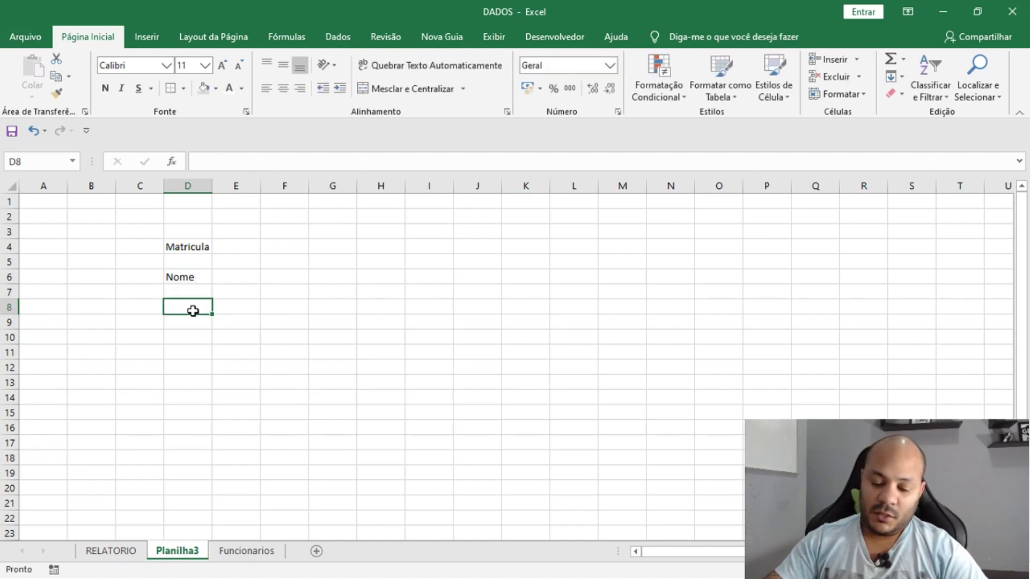
pyautogui.write('Setor')
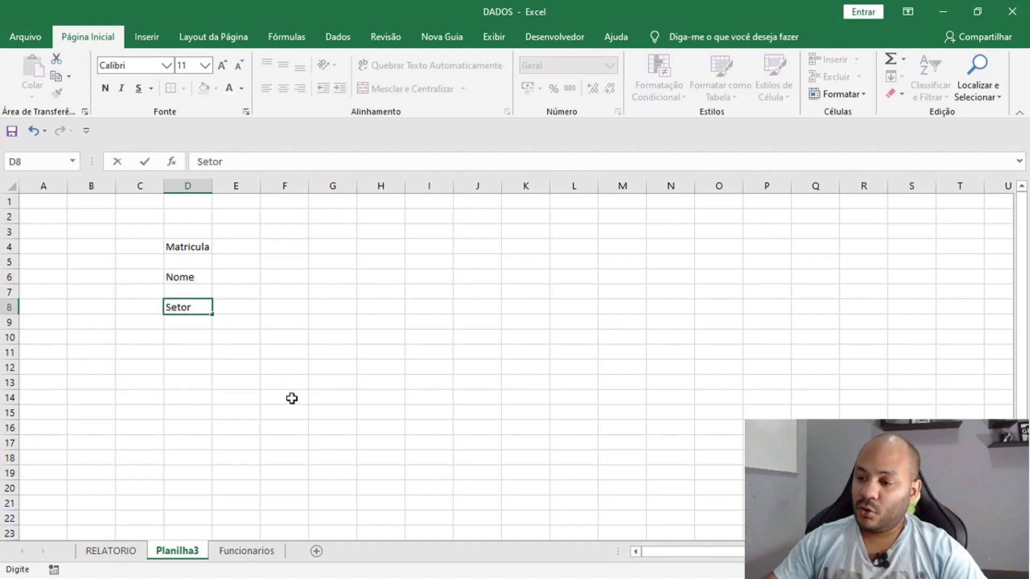
# Enter the labels Condição in D10 and Salario in D13
pyautogui.click(192, 353)
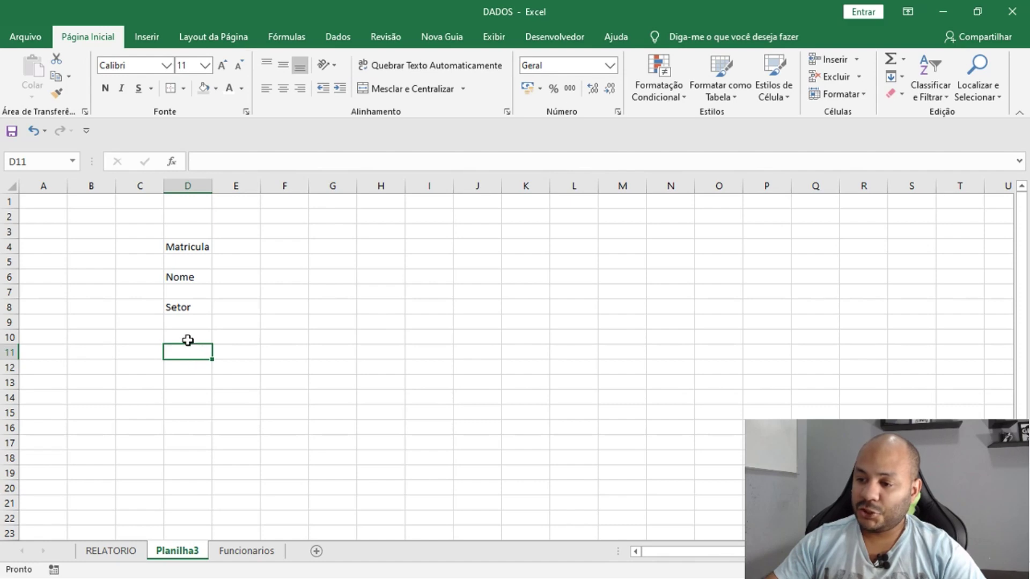
pyautogui.click(188, 338)
pyautogui.write('Cond')
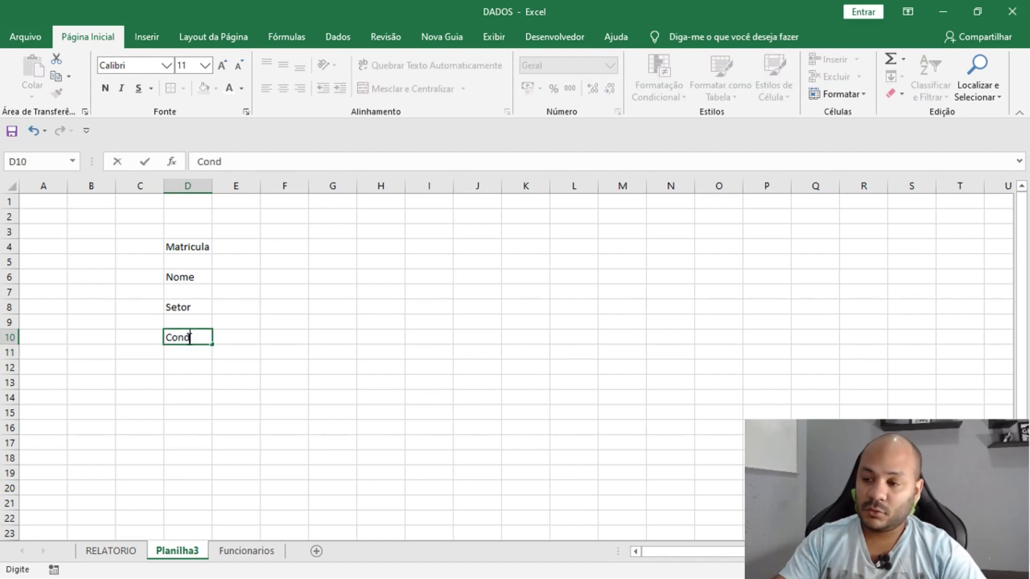
pyautogui.write('ição')
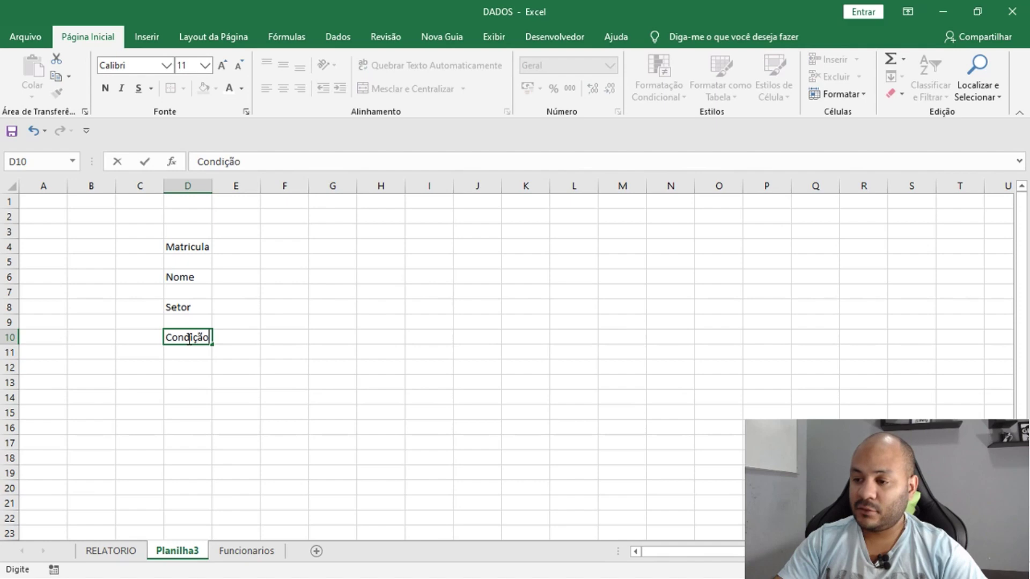
pyautogui.click(193, 381)
pyautogui.write('Salario')
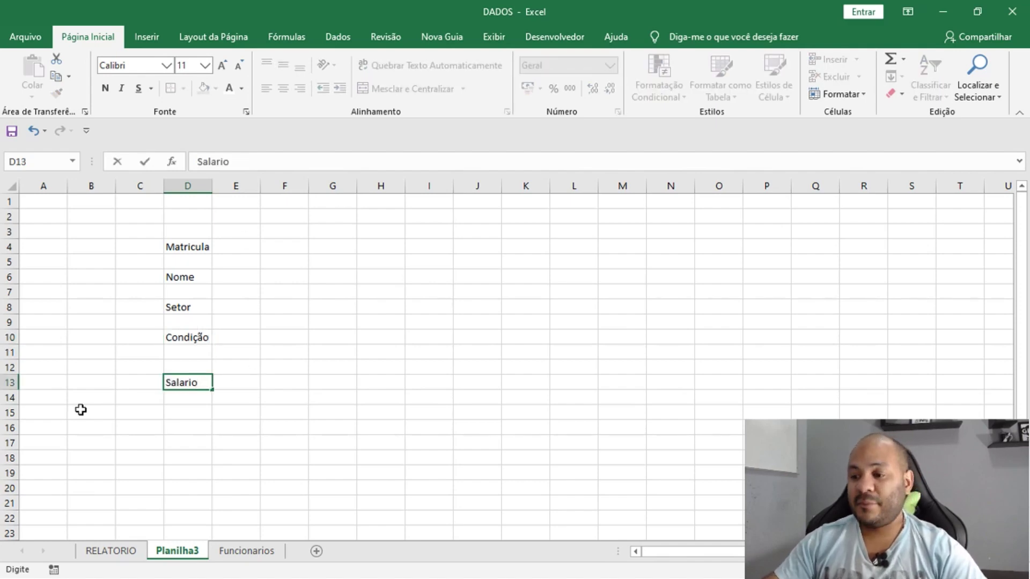
pyautogui.click(361, 395)
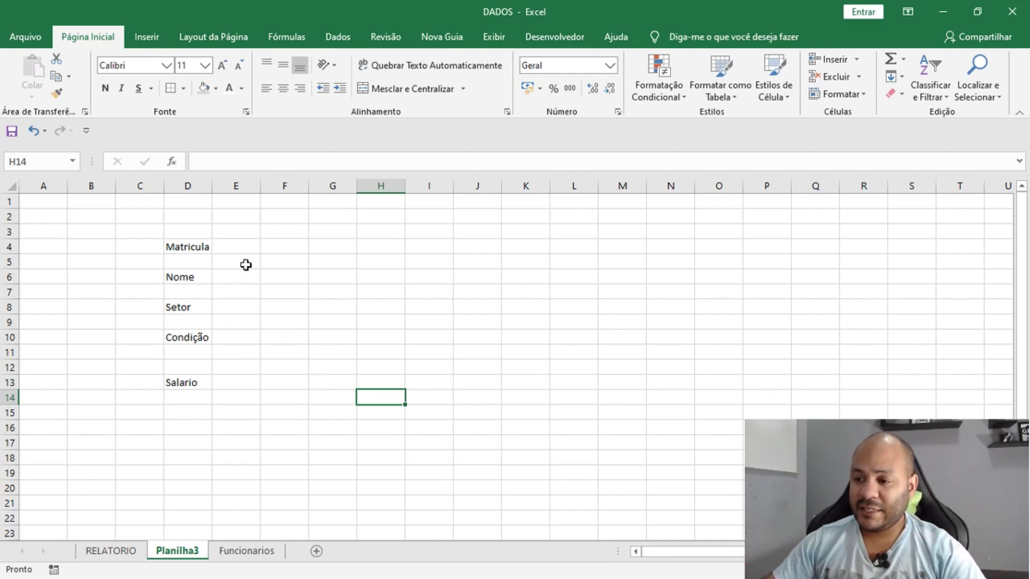
# Widen column D slightly and make column E about twice its default width
pyautogui.moveTo(214, 187); pyautogui.dragTo(236, 187)
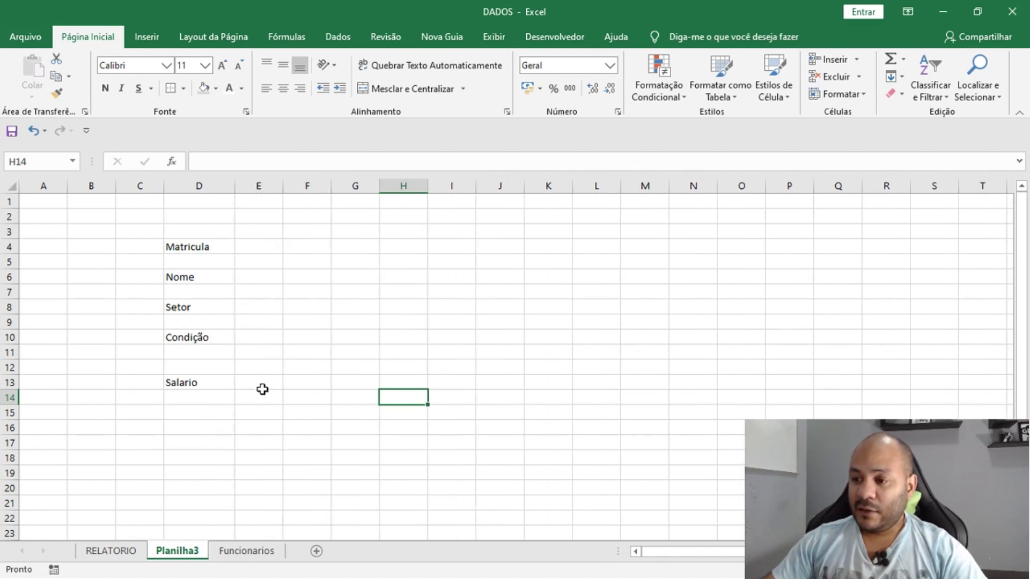
pyautogui.moveTo(284, 186); pyautogui.dragTo(334, 186)
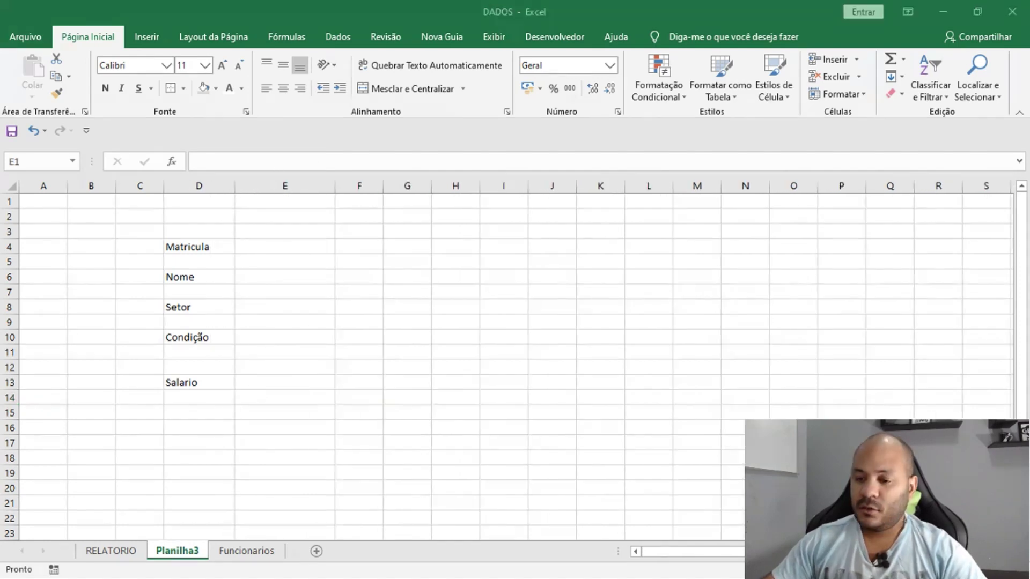
pyautogui.click(277, 245)
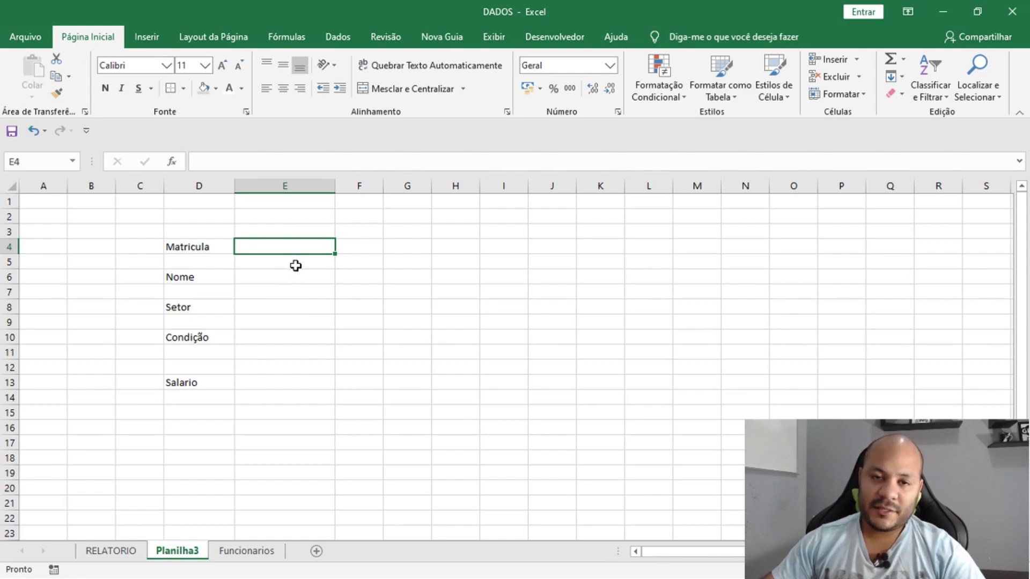
pyautogui.click(311, 274)
pyautogui.click(286, 243)
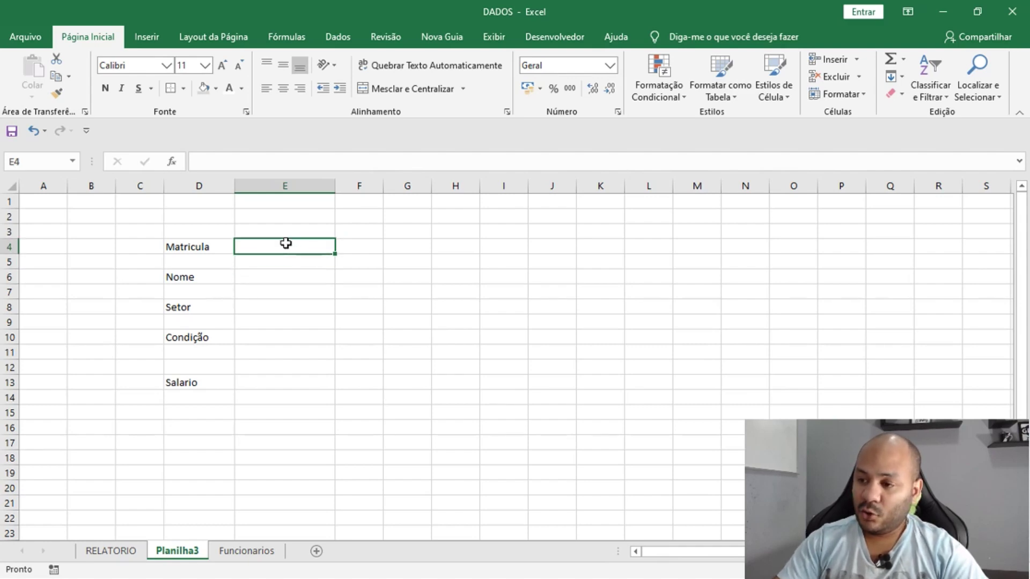
pyautogui.write('=')
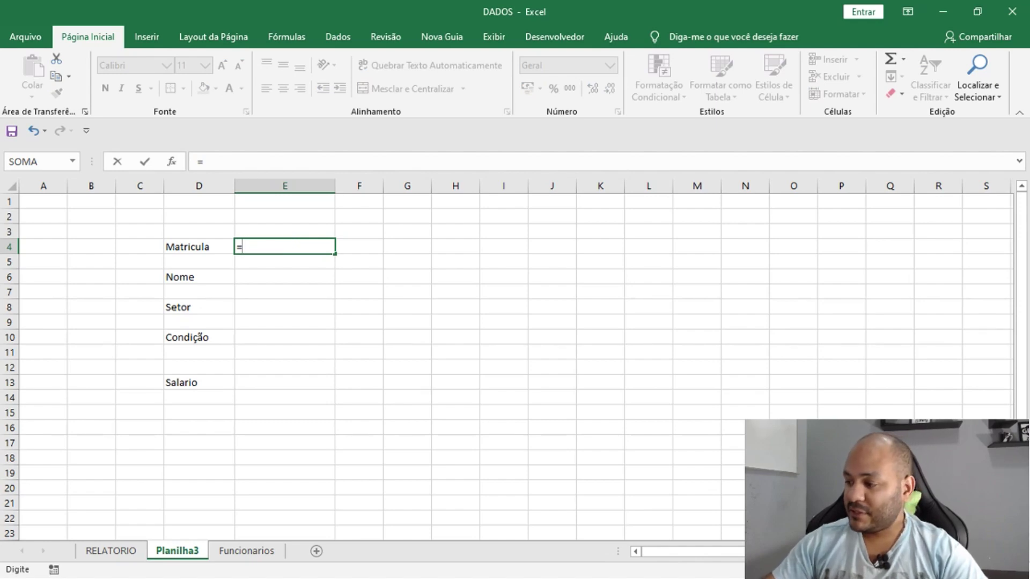
pyautogui.click(501, 322)
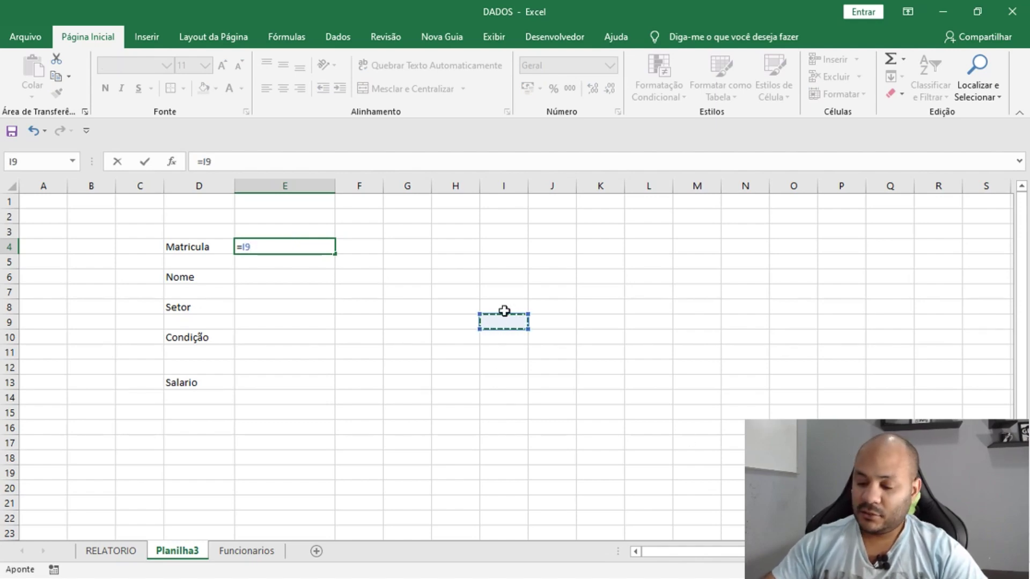
pyautogui.press('BackSpace')
pyautogui.press('BackSpace')
pyautogui.press('Escape')
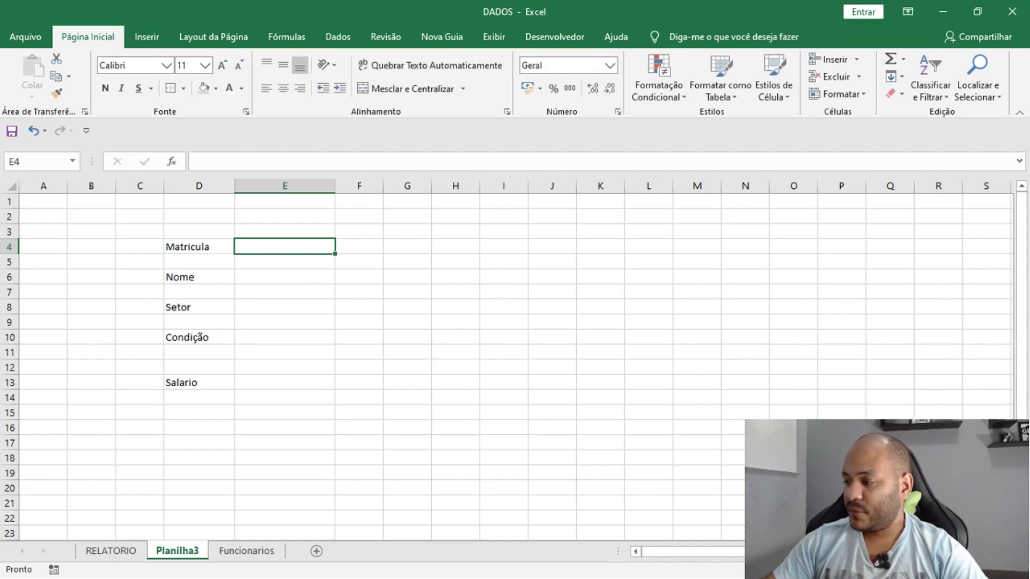
# Begin a PROCV formula in E4, beside Matricula, with E1 as the lookup value and the dados table as the range
pyautogui.scroll(2, 446, 312)
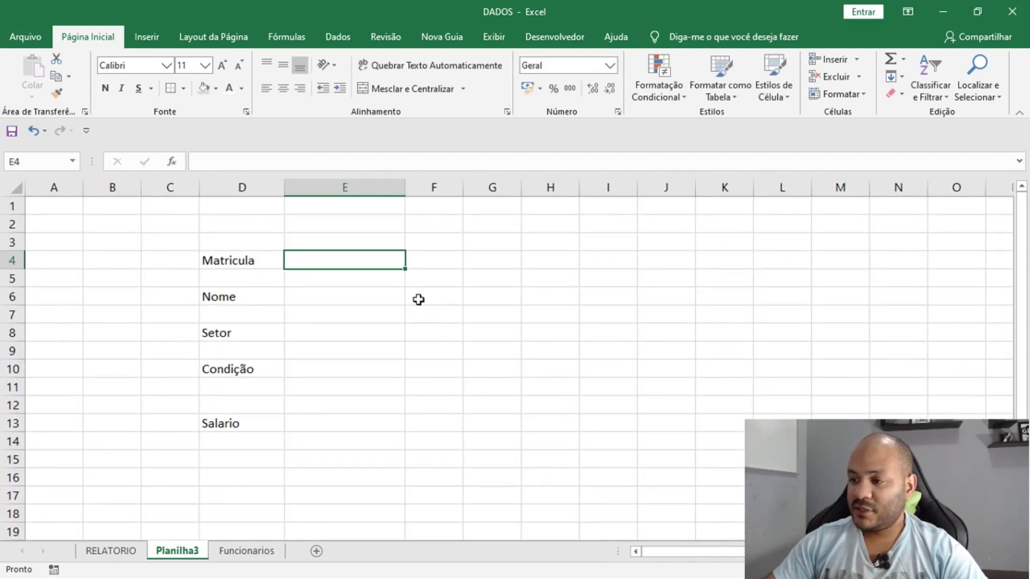
pyautogui.click(437, 297)
pyautogui.click(326, 257)
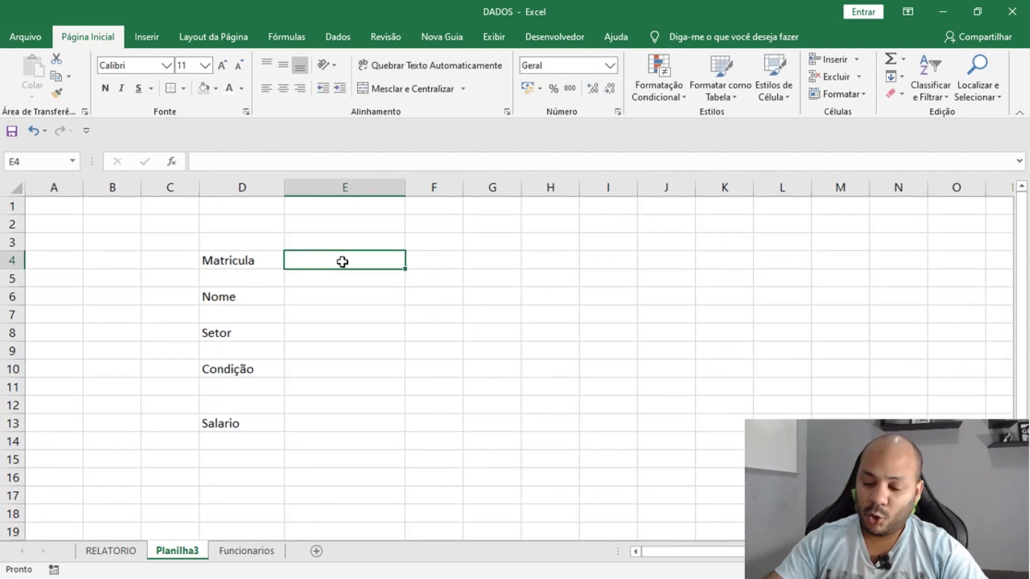
pyautogui.write('=procv')
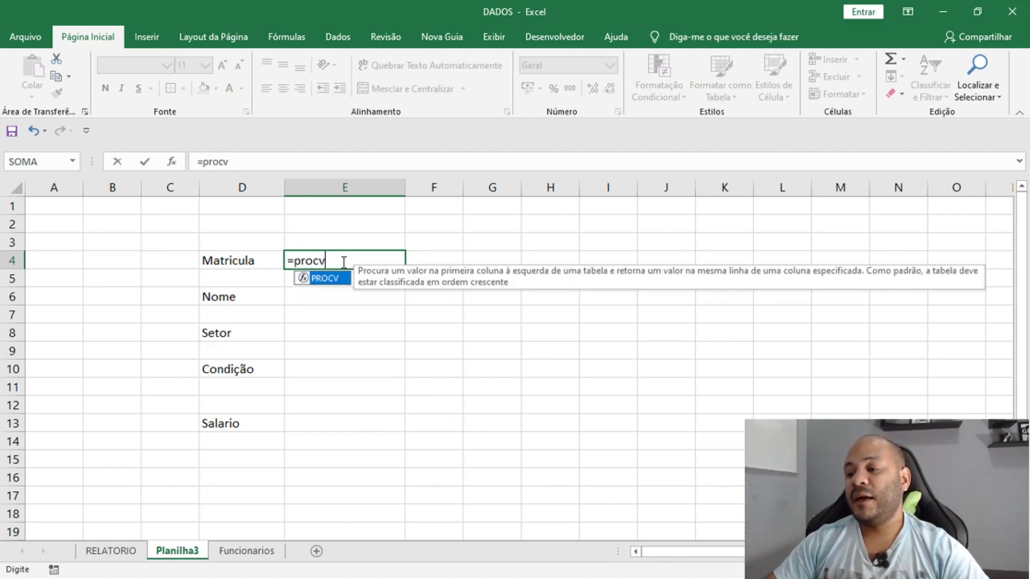
pyautogui.press('Tab')
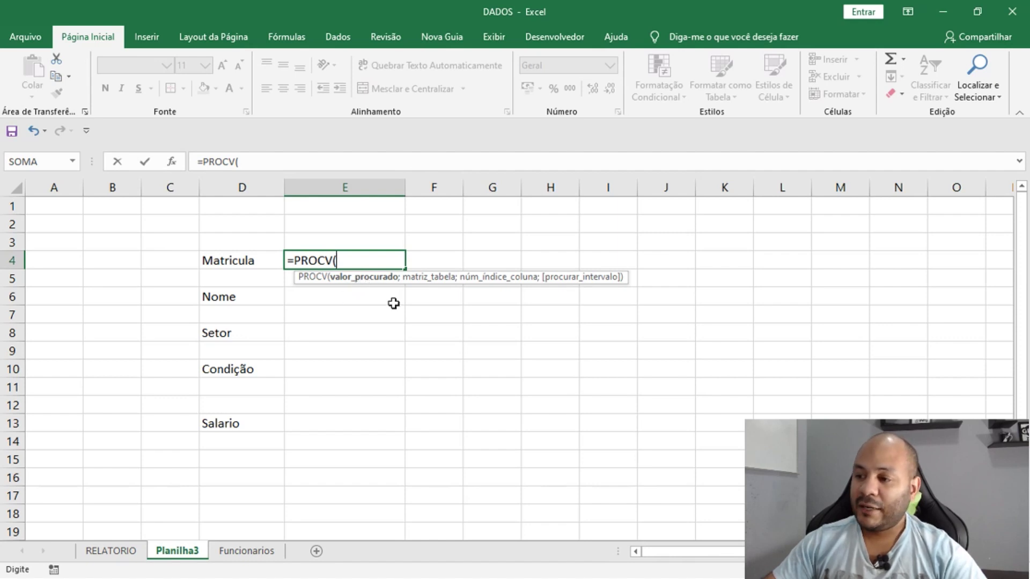
pyautogui.click(342, 205)
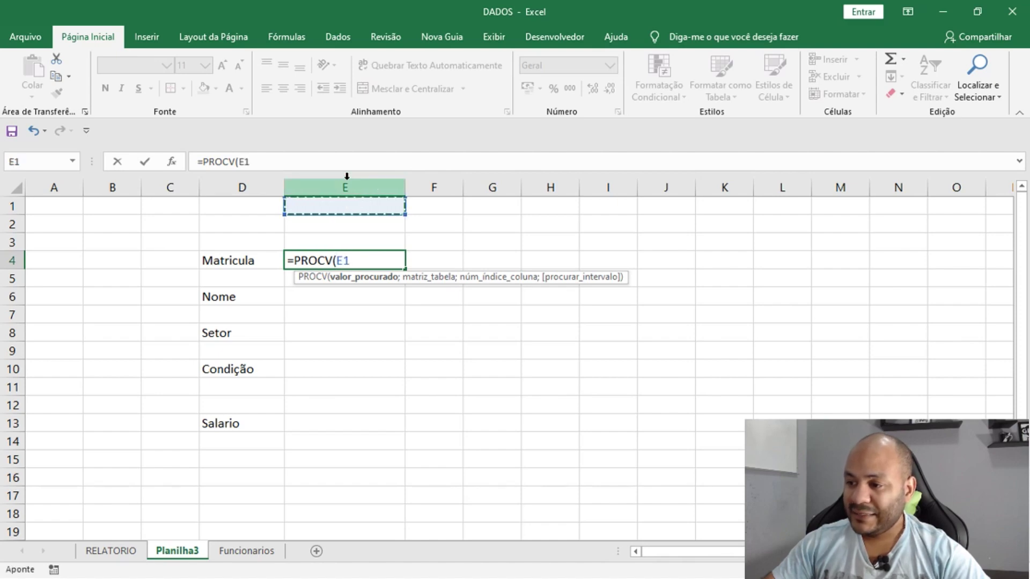
pyautogui.write(';')
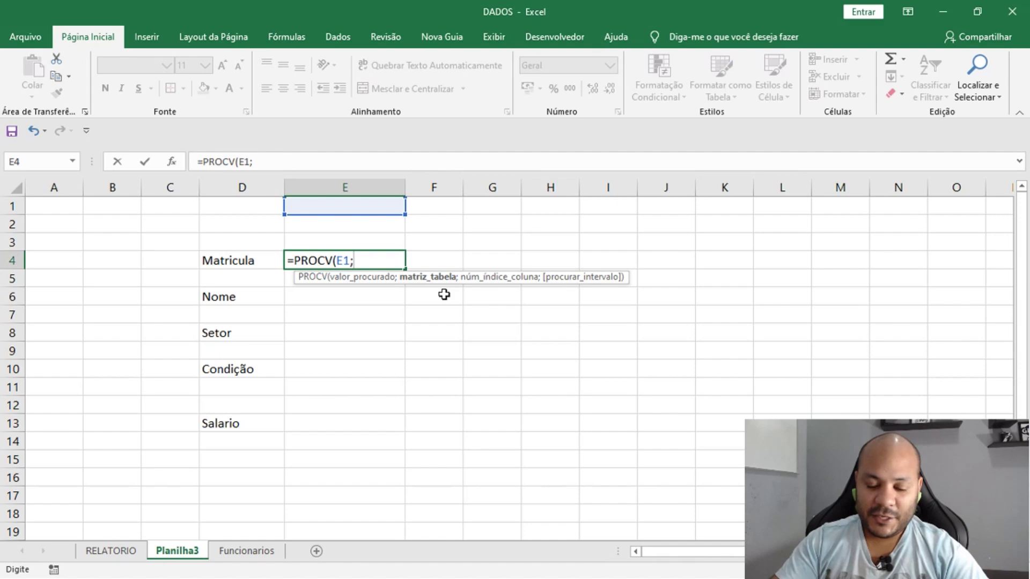
pyautogui.write('da')
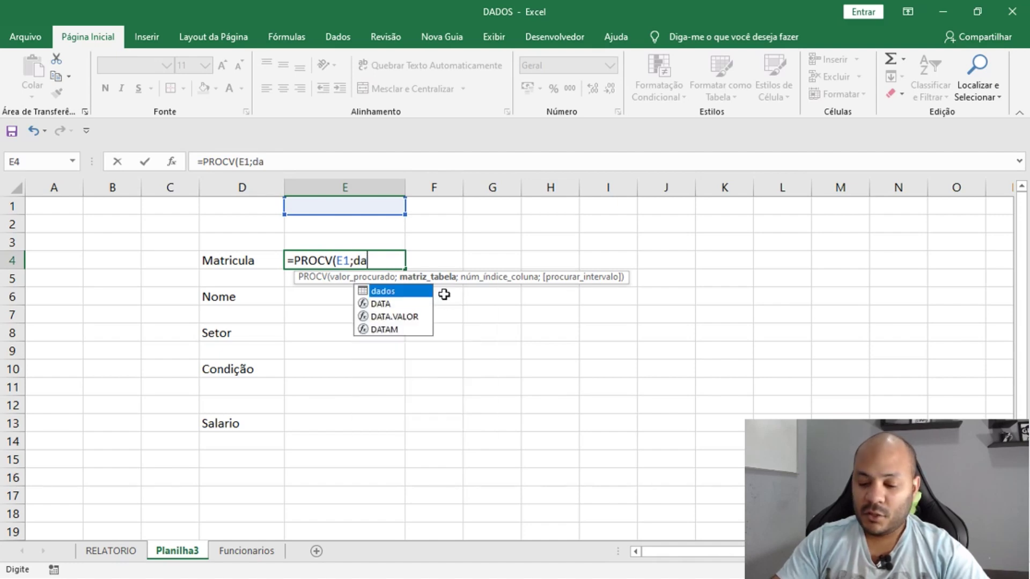
pyautogui.write('d')
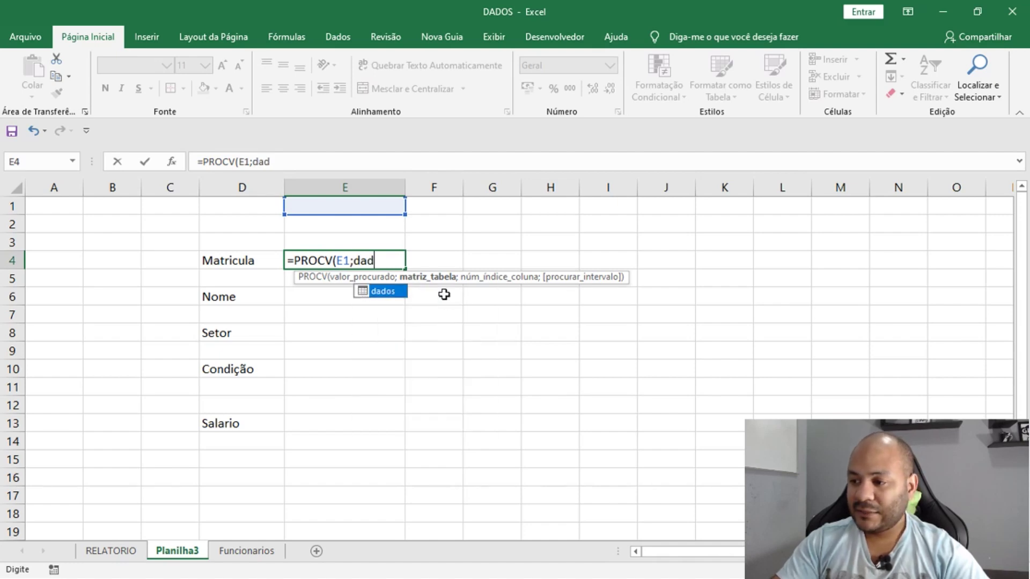
pyautogui.write('o')
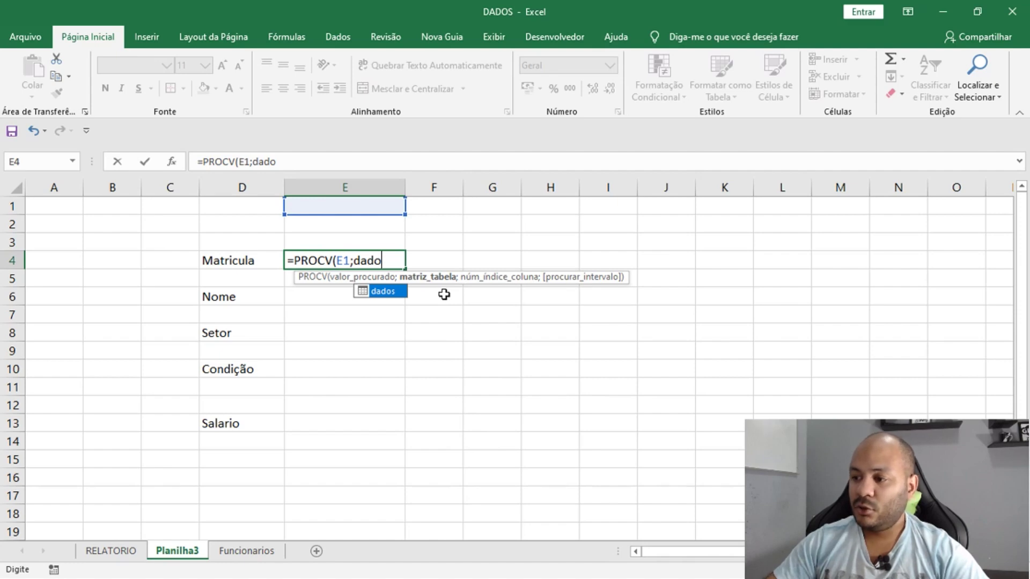
pyautogui.doubleClick(392, 292)
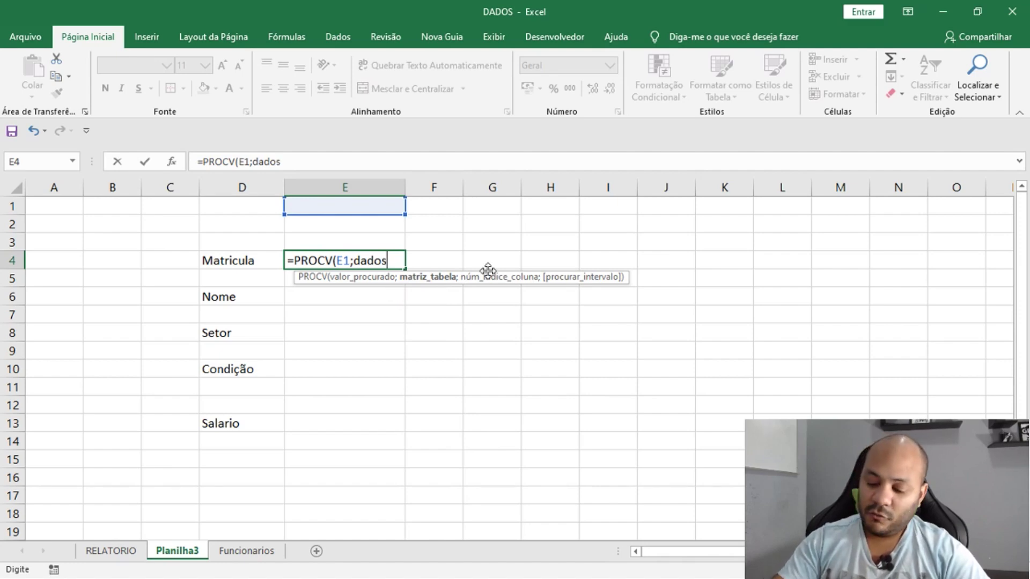
pyautogui.write(';')
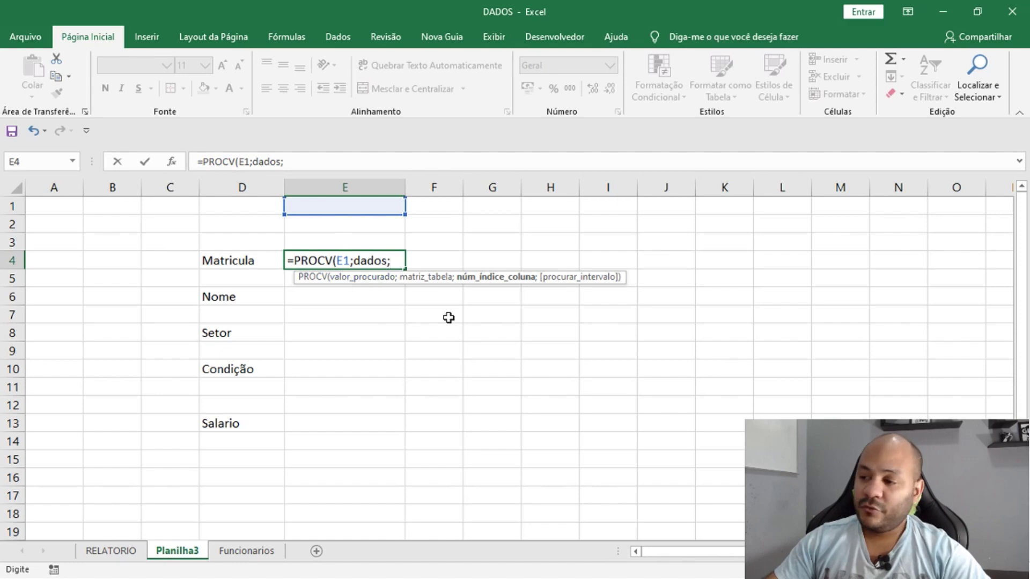
# Check the MATRICULA column's position on the Funcionarios sheet and set the E4 formula's column index to 2, without any sheet reference
pyautogui.click(254, 553)
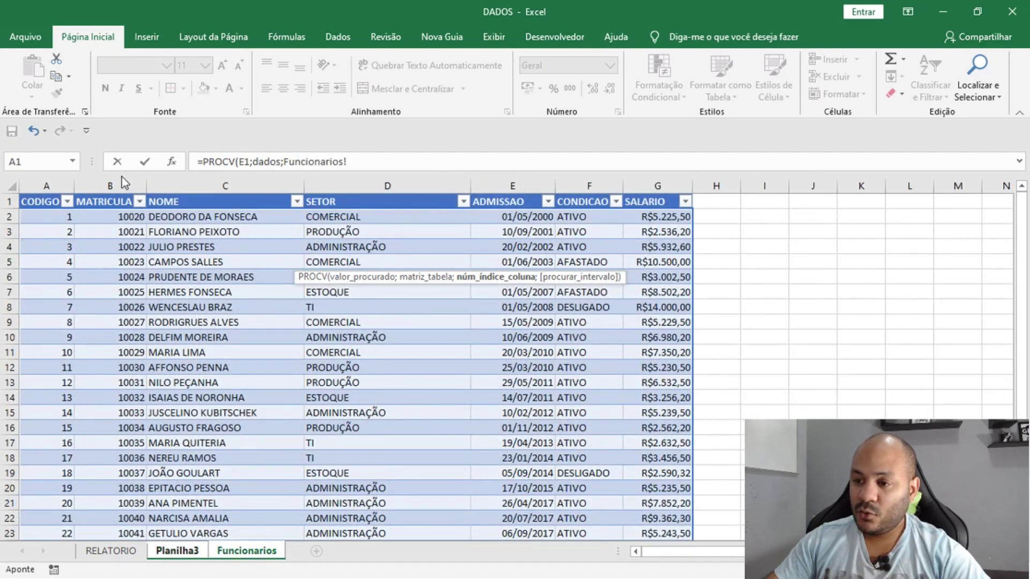
pyautogui.click(190, 556)
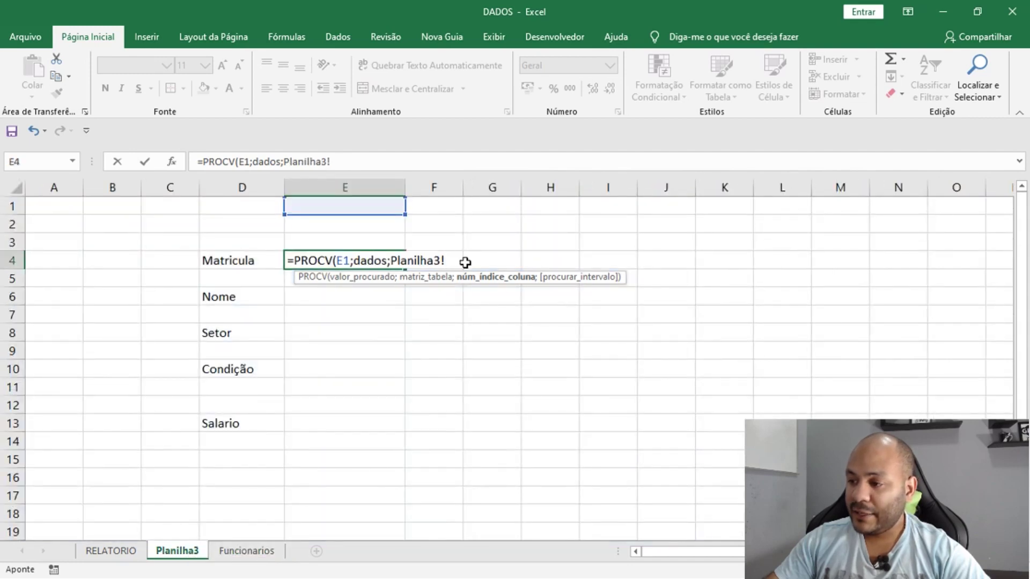
pyautogui.press('BackSpace')
pyautogui.press('BackSpace')
pyautogui.press('BackSpace')
pyautogui.press('BackSpace')
pyautogui.press('BackSpace')
pyautogui.press('BackSpace')
pyautogui.press('BackSpace')
pyautogui.press('BackSpace')
pyautogui.press('BackSpace')
pyautogui.press('BackSpace')
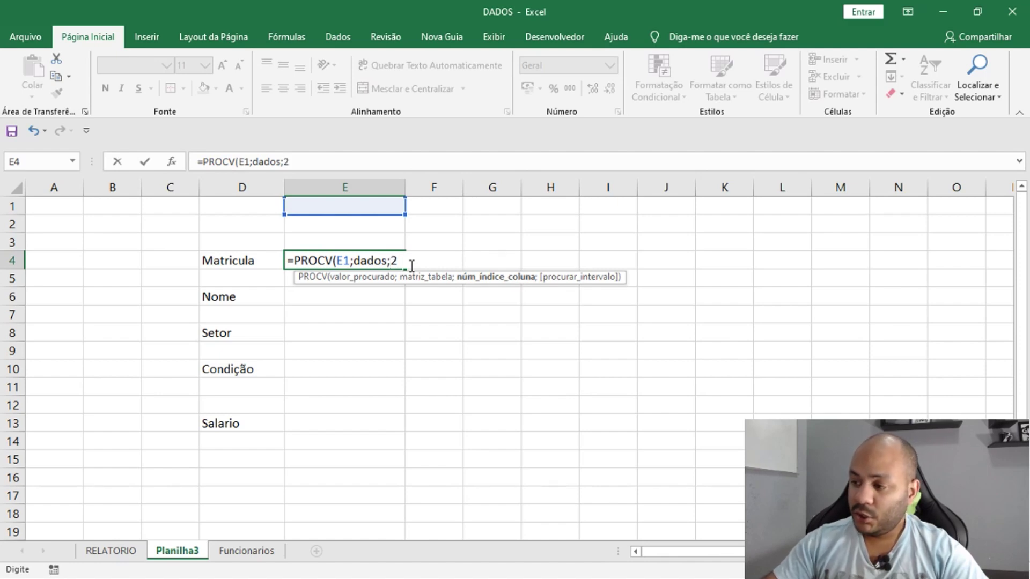
# Complete the E4 formula with FALSO for an exact match, giving =PROCV(E1;dados;2;FALSO)
pyautogui.write(';')
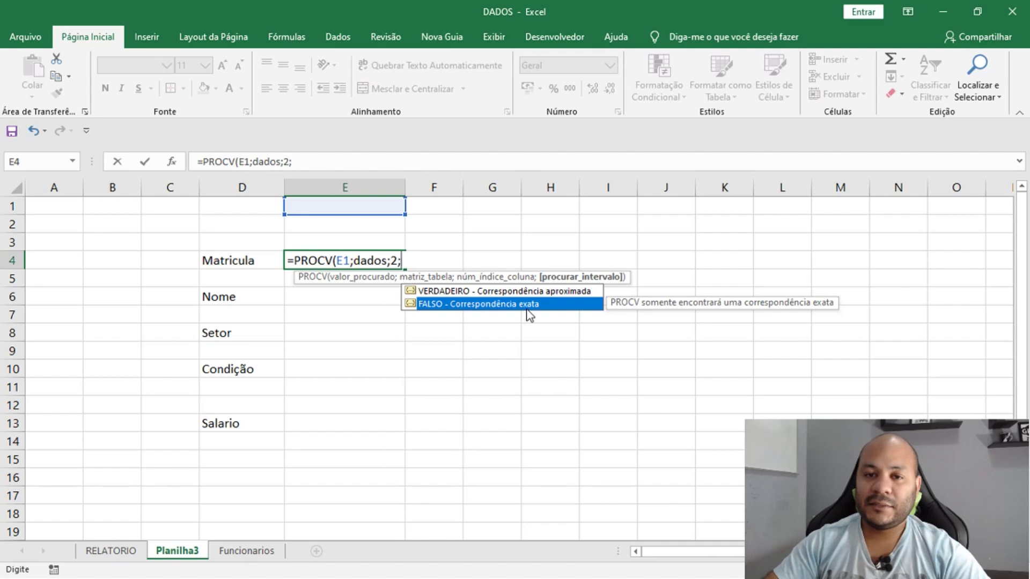
pyautogui.doubleClick(437, 304)
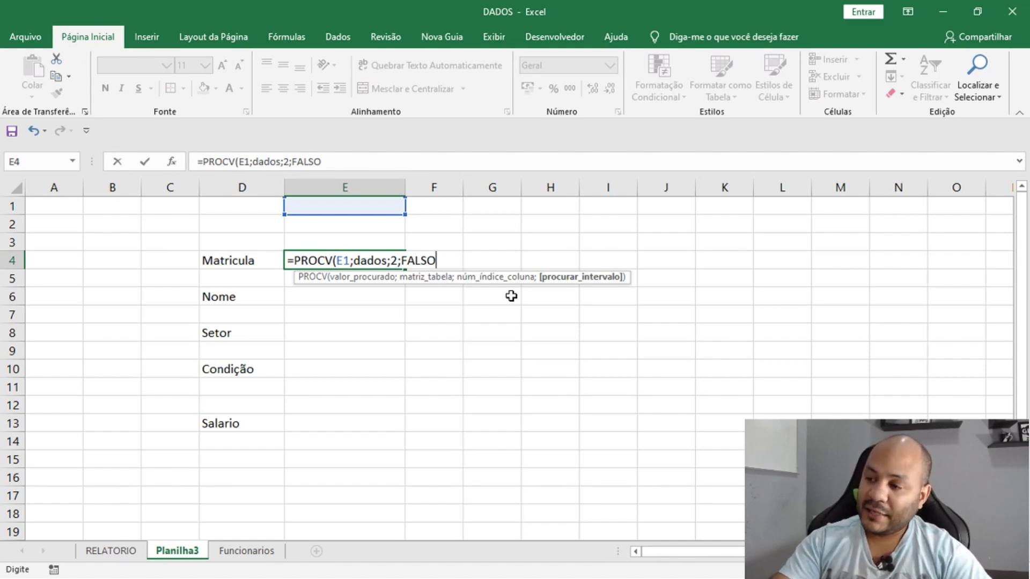
pyautogui.write(')')
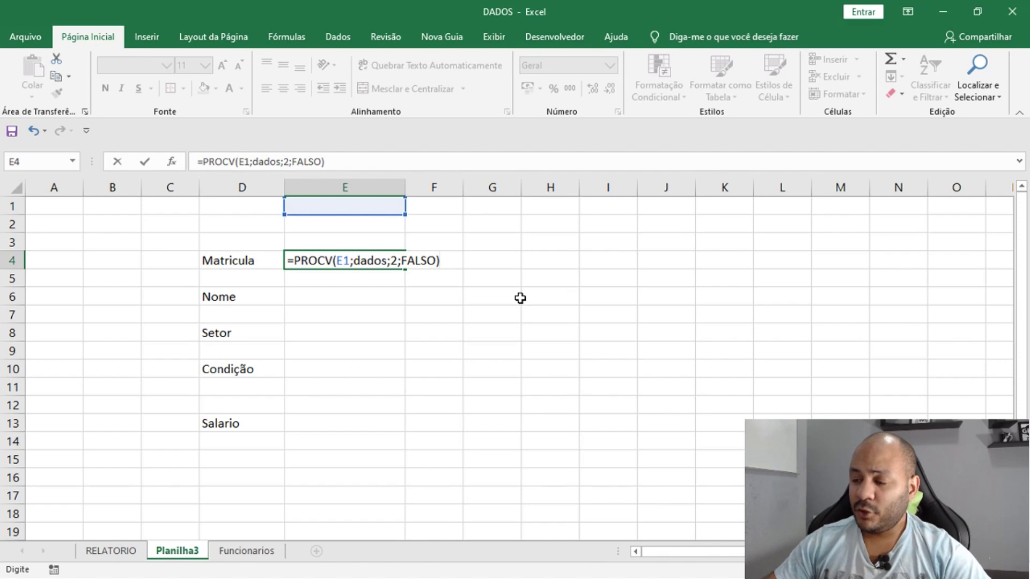
pyautogui.press('Return')
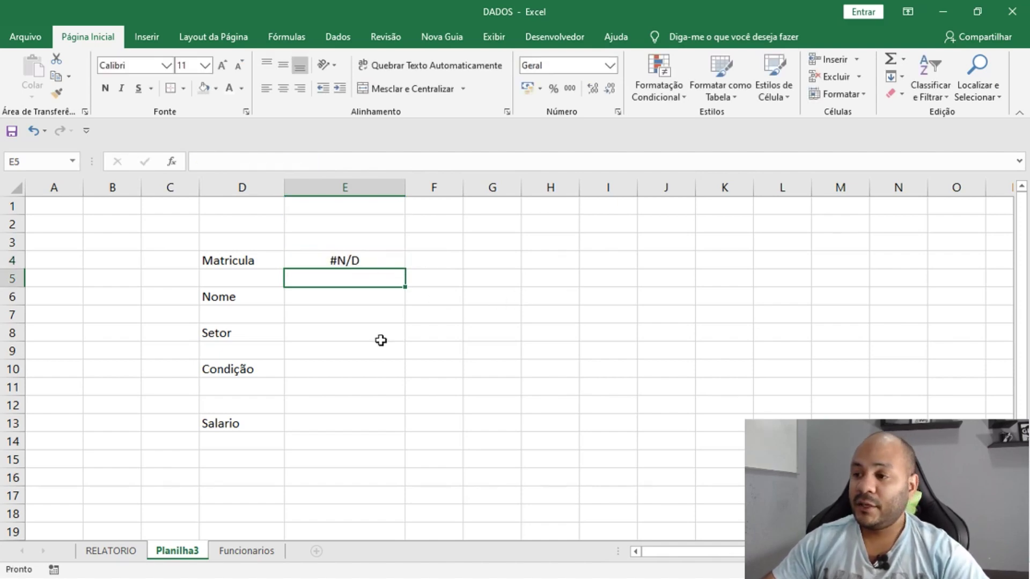
# Enter 1 in E1 as the lookup code
pyautogui.click(378, 207)
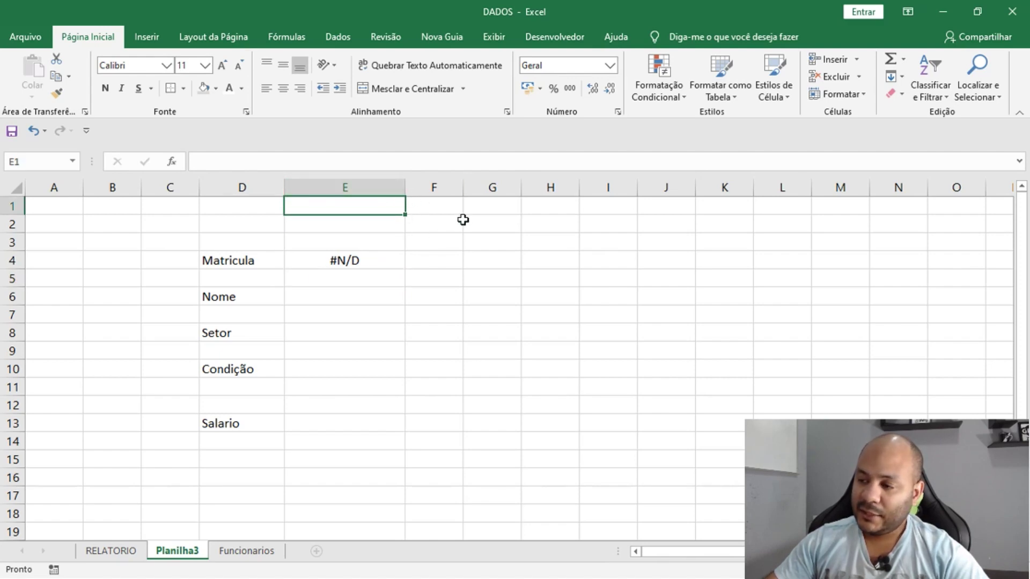
pyautogui.write('1')
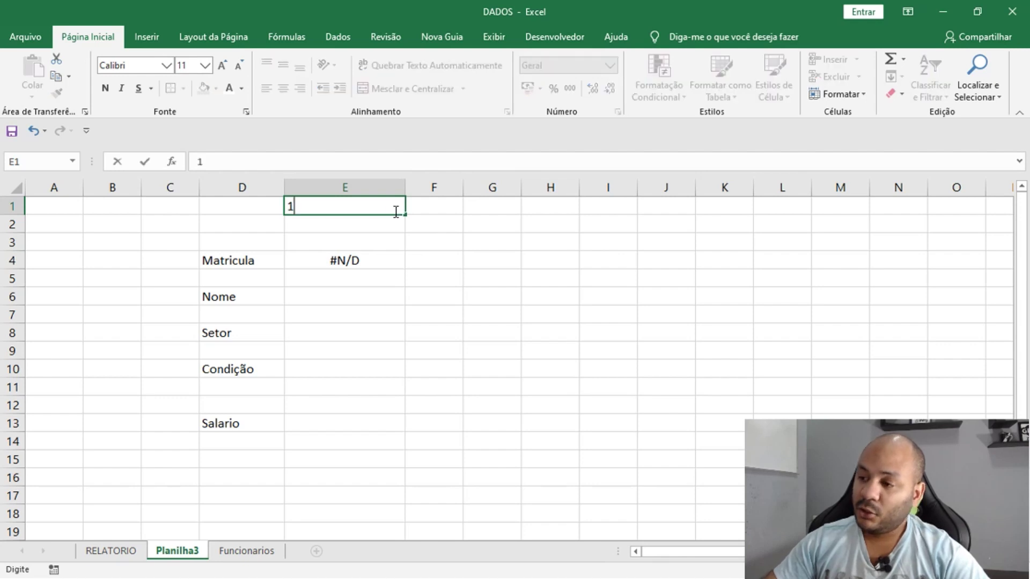
pyautogui.press('Return')
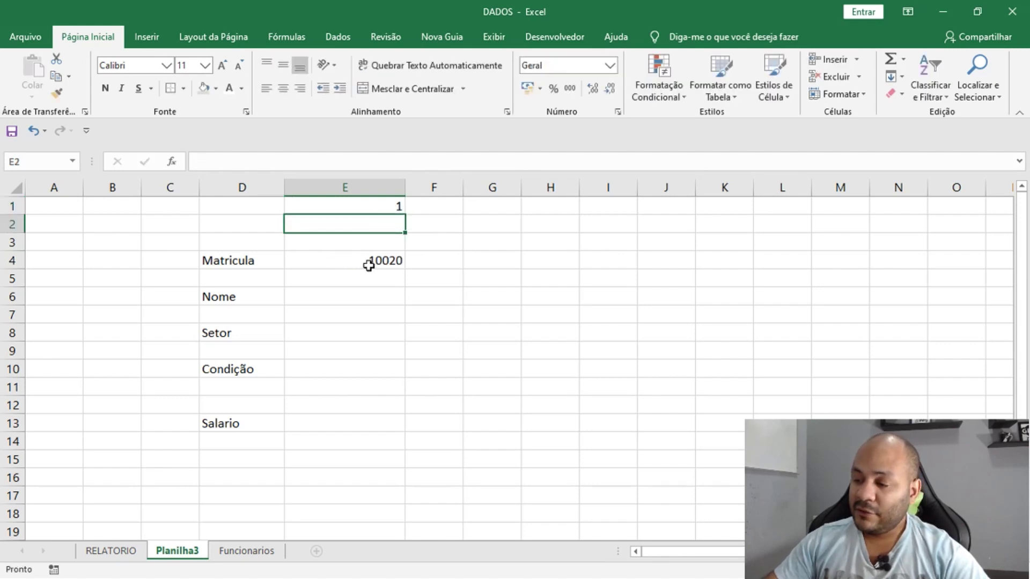
# Compare the E4 formula's result with the CODIGO and MATRICULA of the first record on the Funcionarios sheet
pyautogui.click(356, 262)
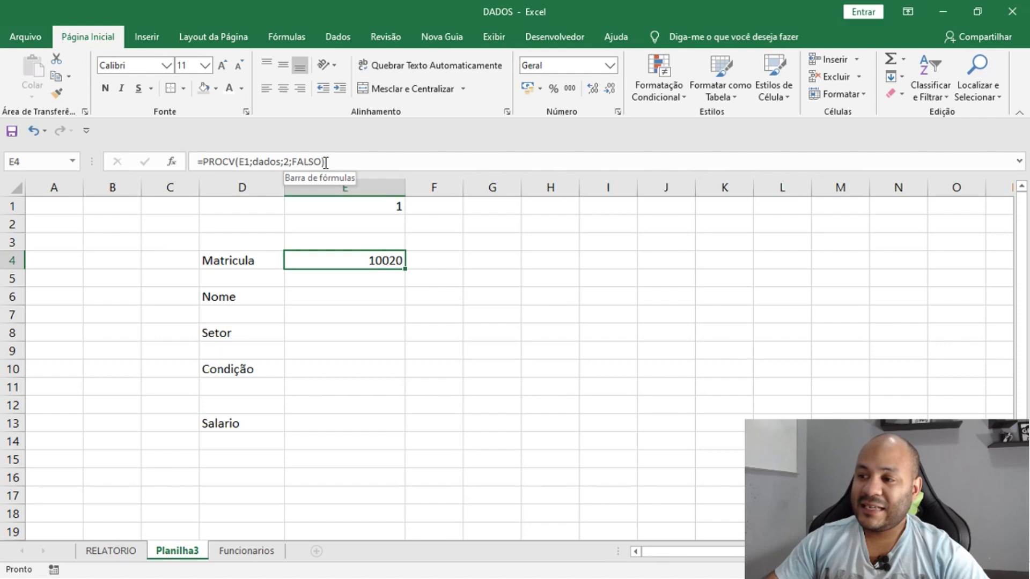
pyautogui.click(246, 553)
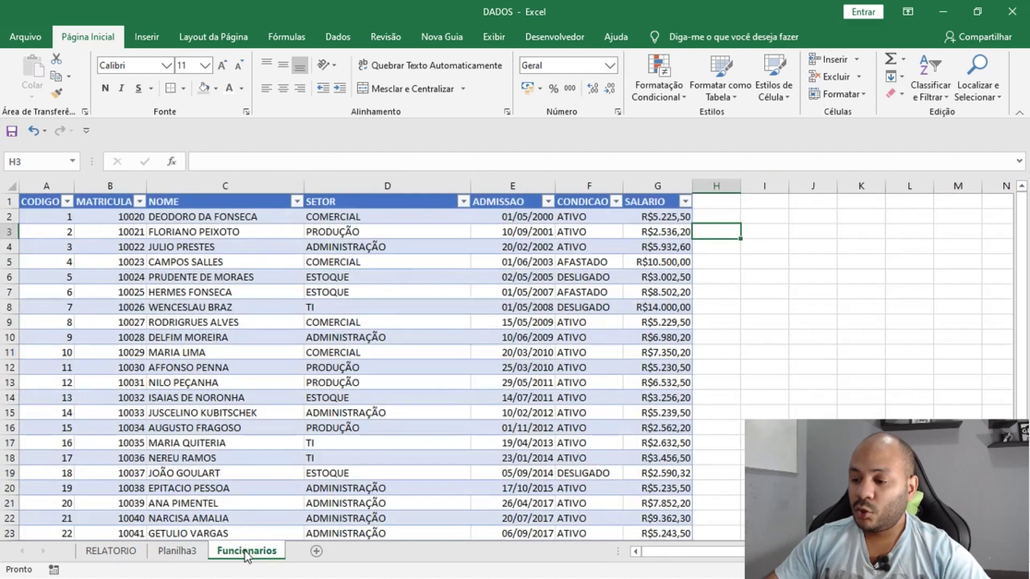
pyautogui.click(49, 215)
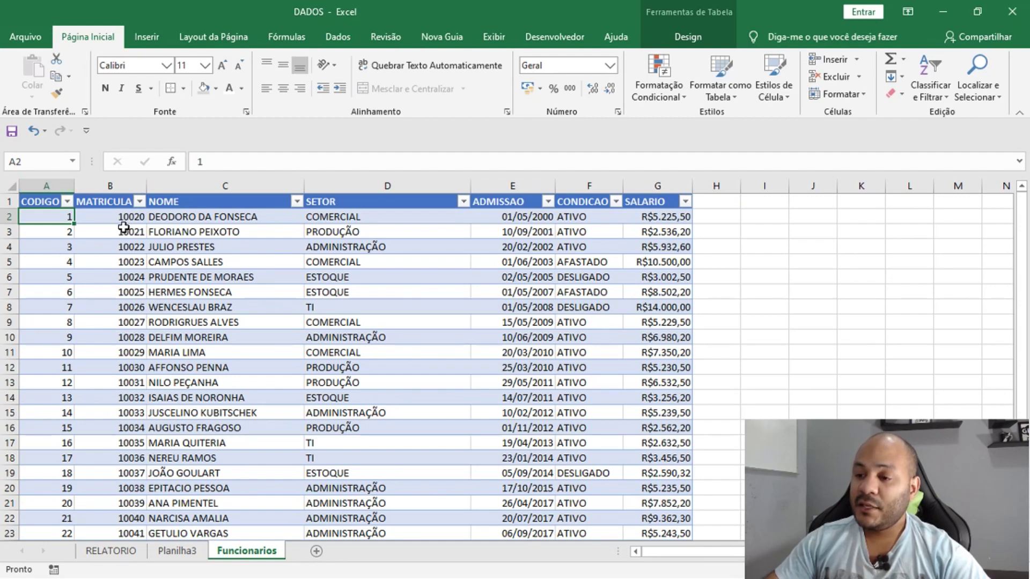
pyautogui.click(111, 216)
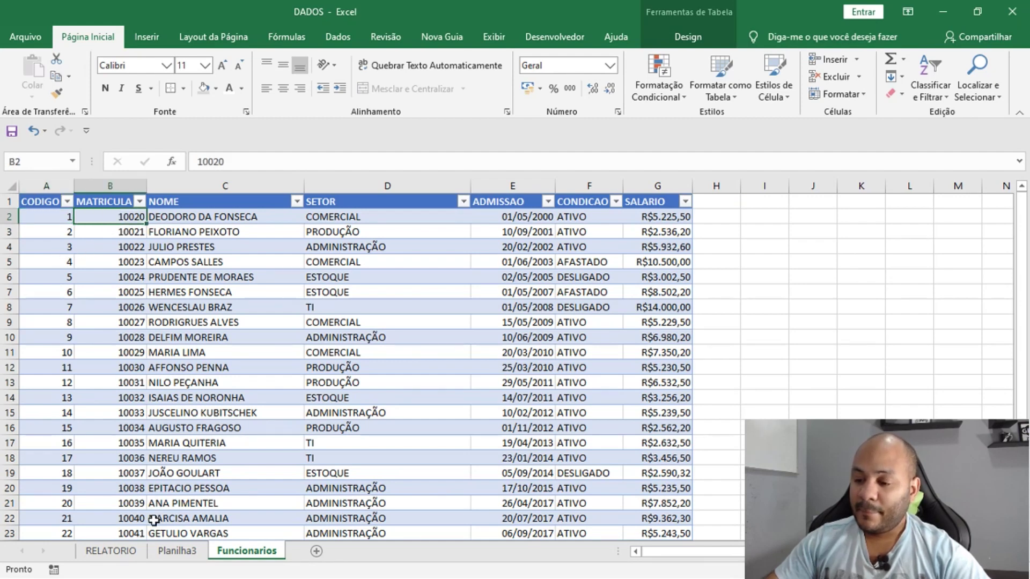
pyautogui.click(165, 552)
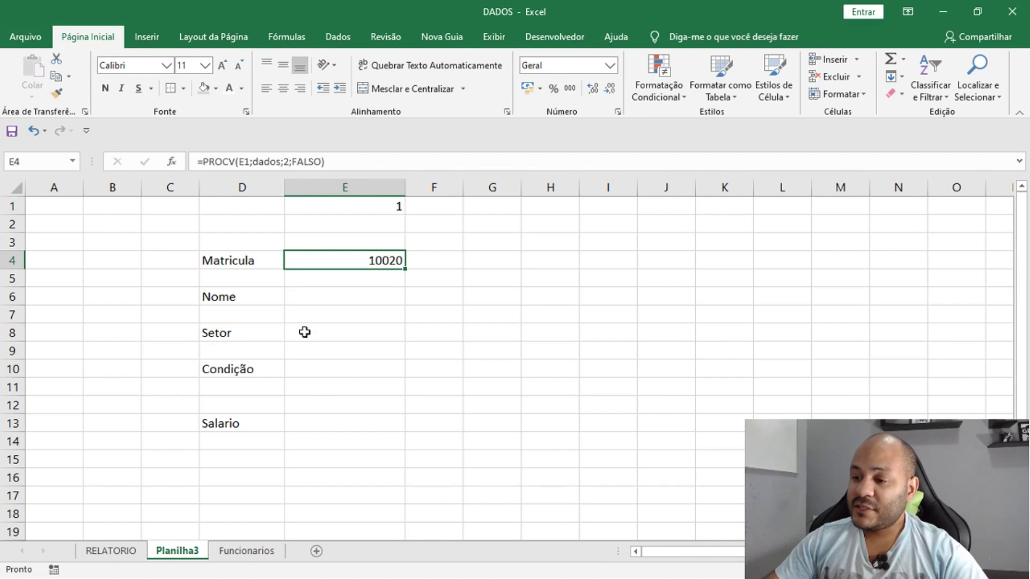
# Start a PROCV formula in E6 for Nome with E1 as the lookup value and dados as the table
pyautogui.click(318, 293)
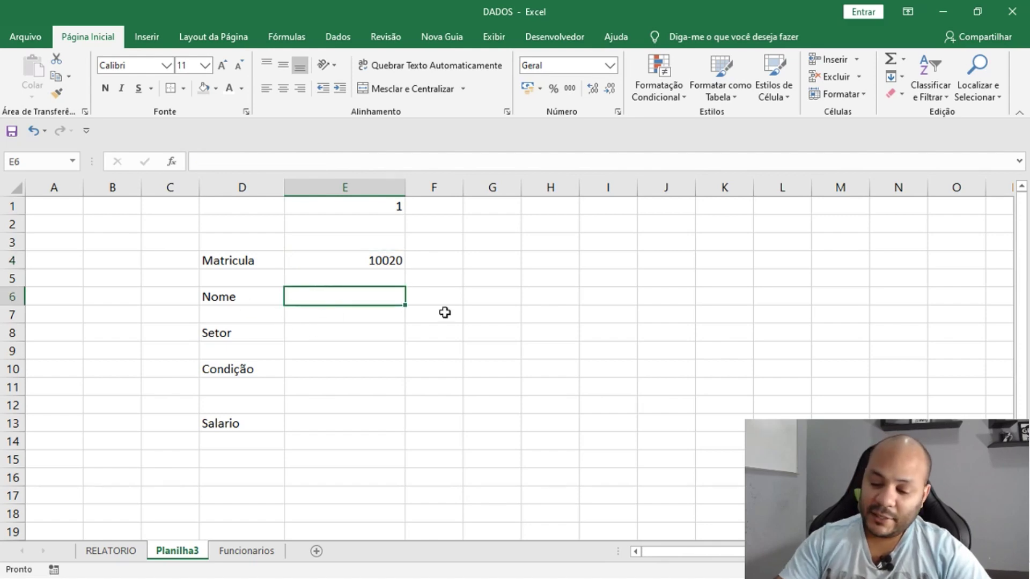
pyautogui.write('=procv')
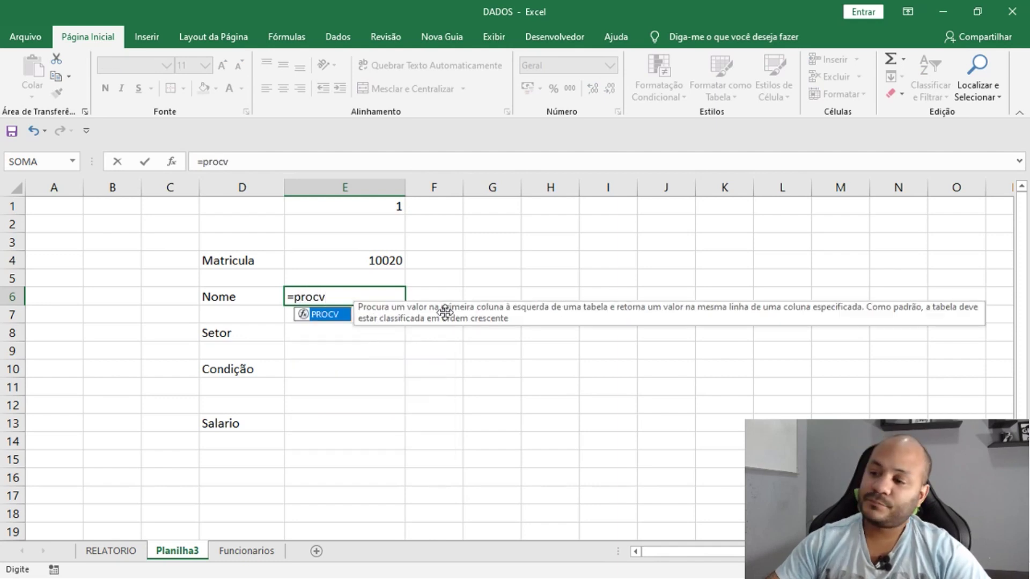
pyautogui.press('Tab')
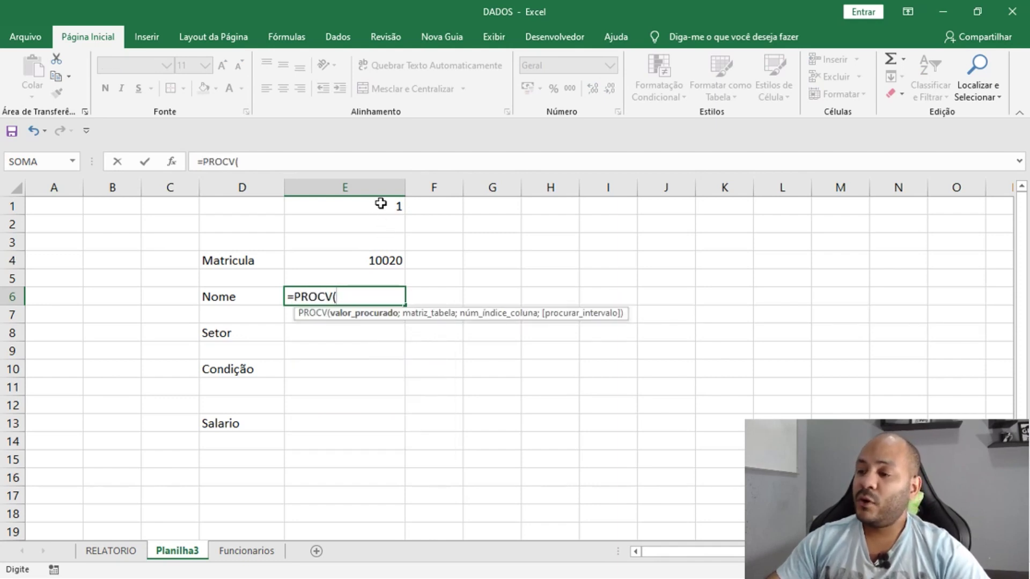
pyautogui.click(381, 206)
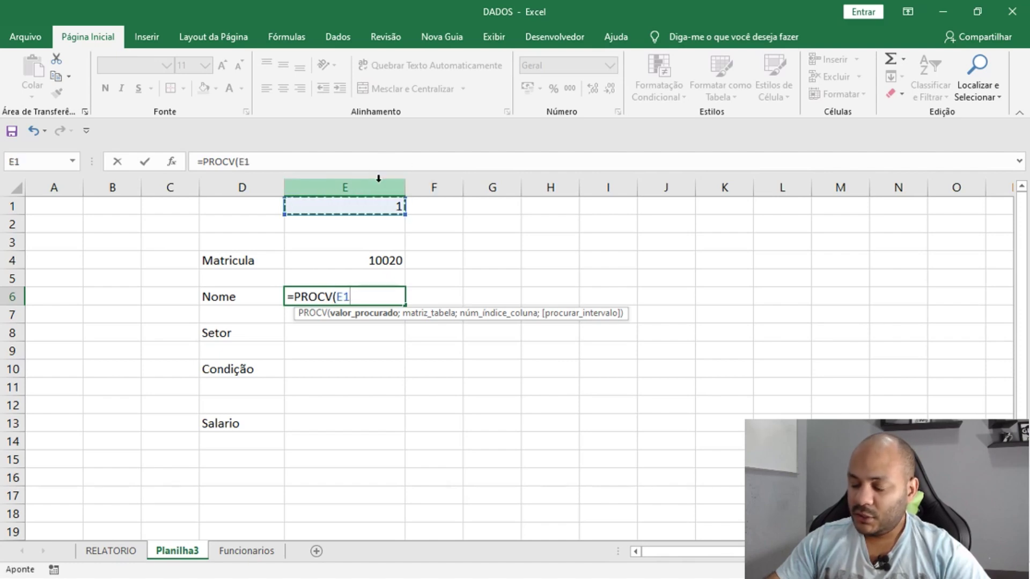
pyautogui.write(';')
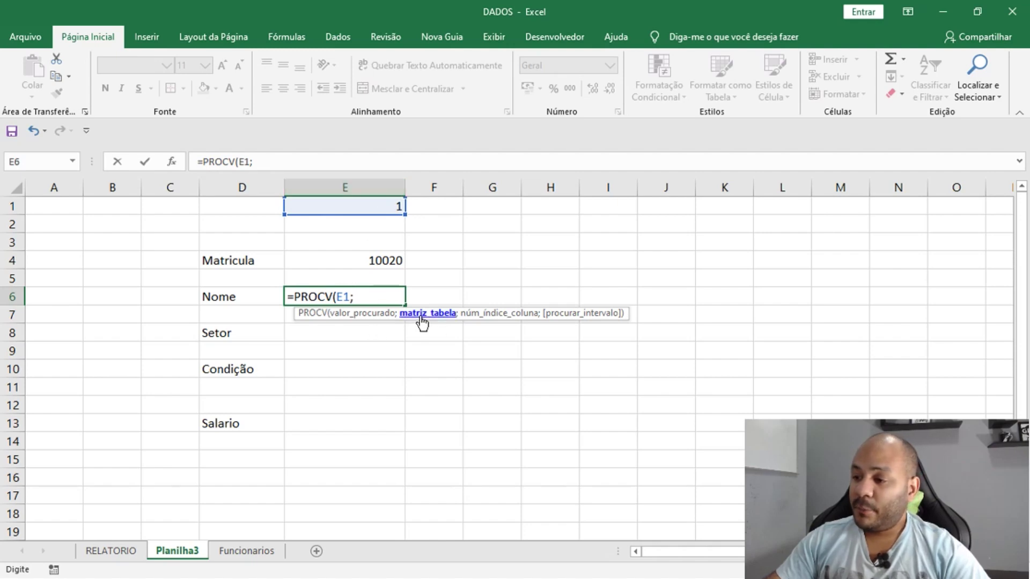
pyautogui.write('dados')
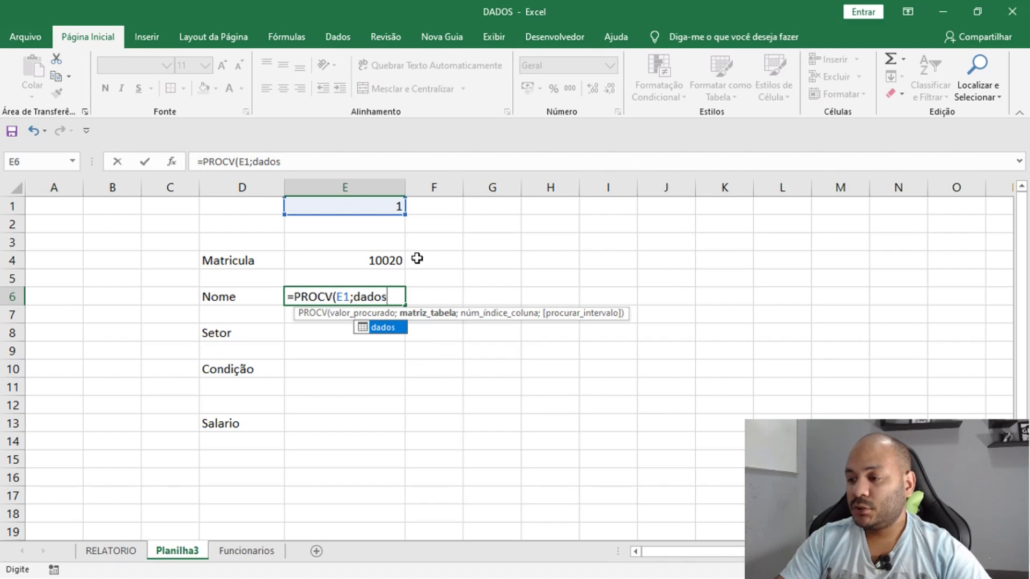
pyautogui.write(';')
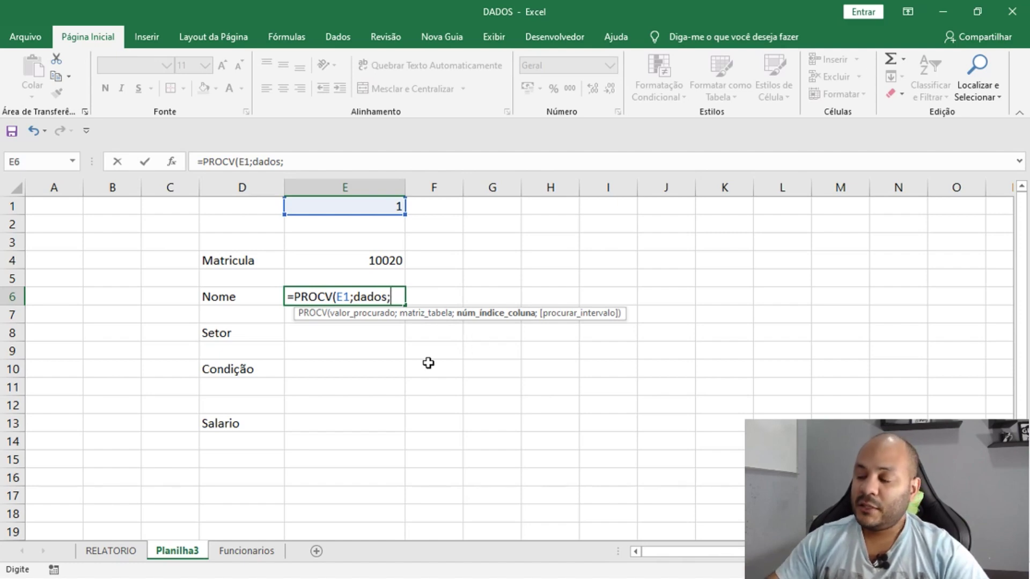
# Check the NOME column's position on the Funcionarios sheet and set the E6 formula's column index to 3, without any sheet reference
pyautogui.click(234, 552)
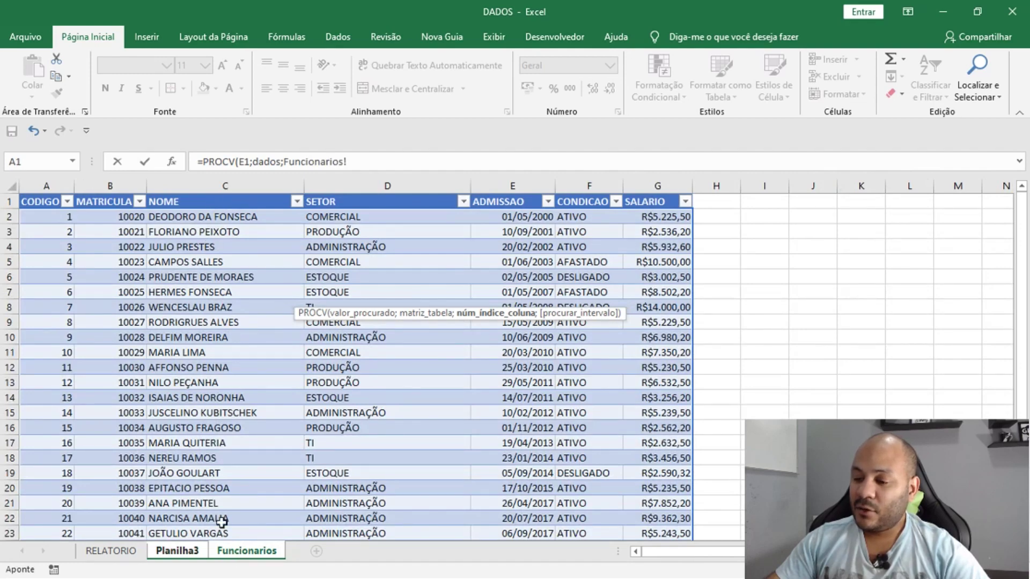
pyautogui.click(183, 553)
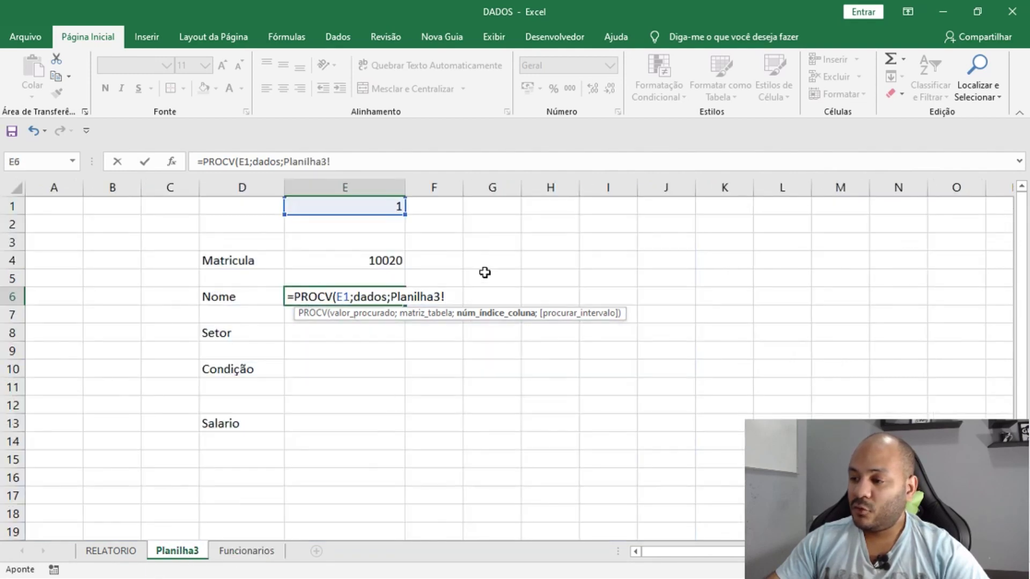
pyautogui.press('BackSpace')
pyautogui.press('BackSpace')
pyautogui.press('BackSpace')
pyautogui.press('BackSpace')
pyautogui.press('BackSpace')
pyautogui.press('BackSpace')
pyautogui.press('BackSpace')
pyautogui.press('BackSpace')
pyautogui.press('BackSpace')
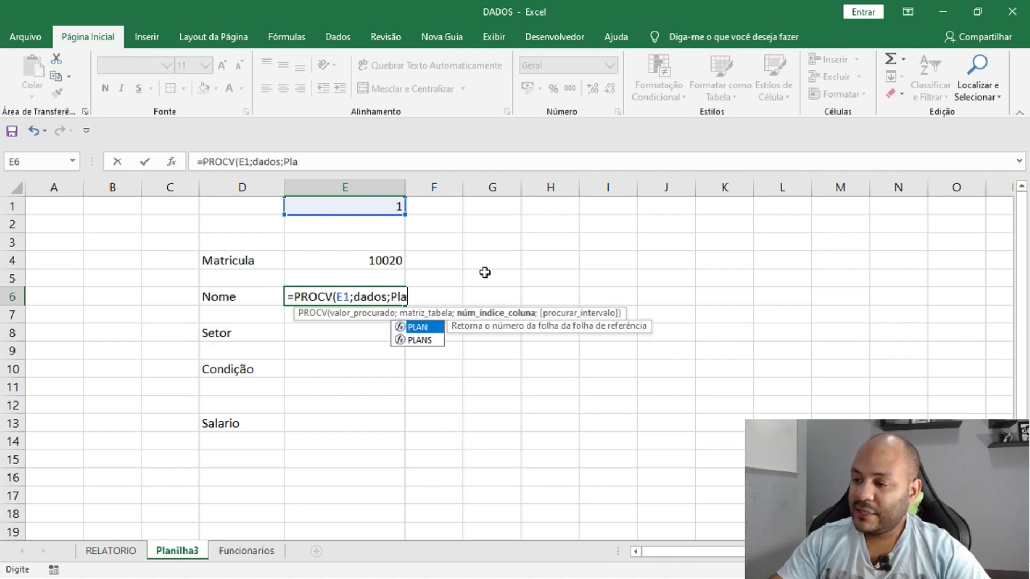
pyautogui.write('3;')
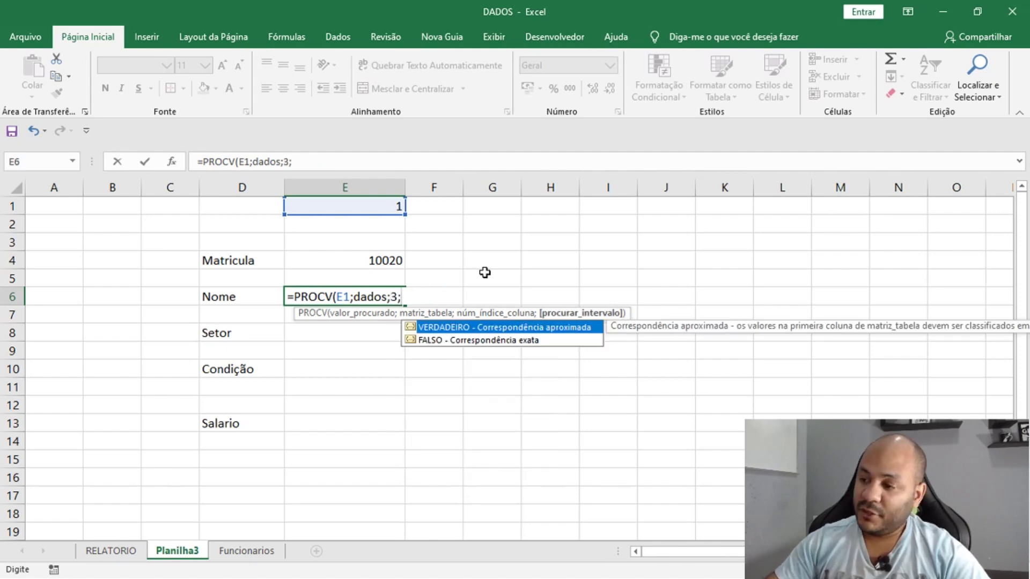
# Complete the E6 formula as =PROCV(E1;dados;3;FALSO) and fit column E's width to its contents
pyautogui.press('Down')
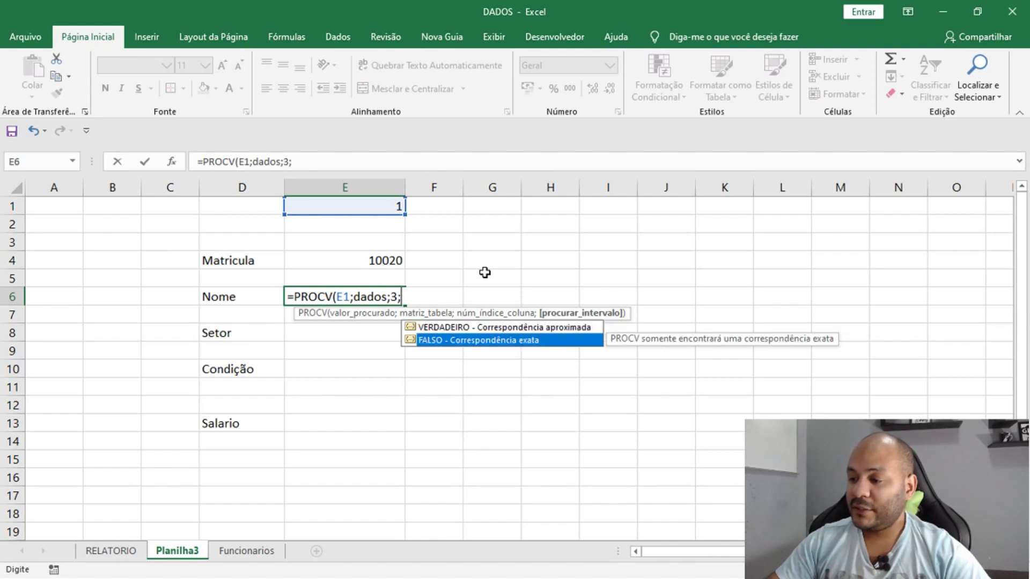
pyautogui.press('Tab')
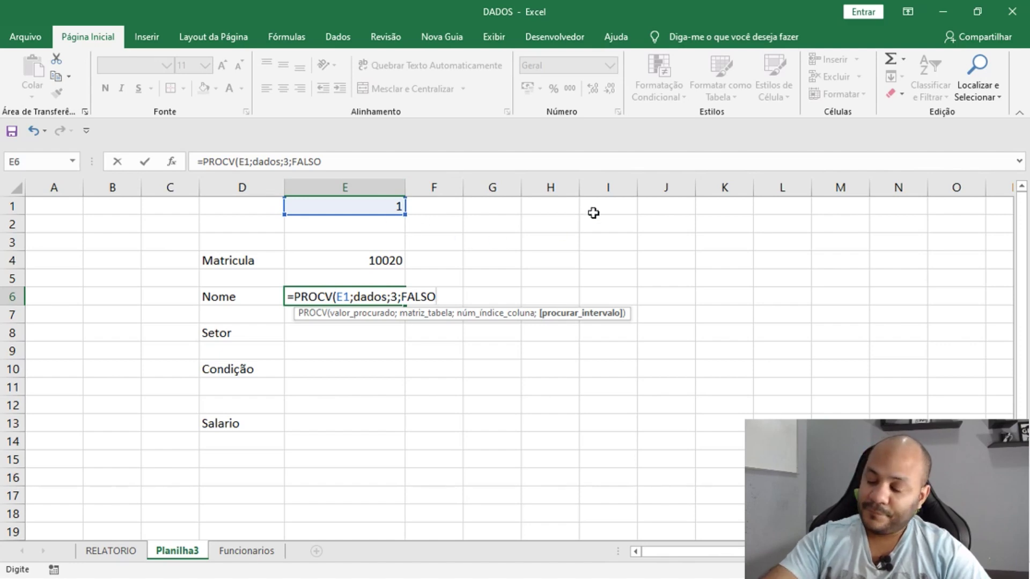
pyautogui.write(')')
pyautogui.press('Return')
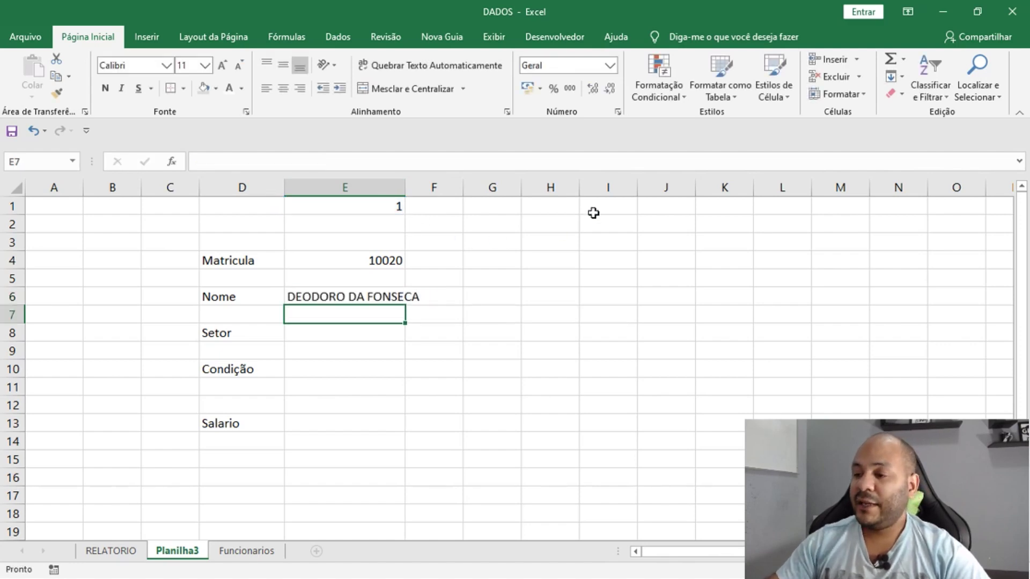
pyautogui.doubleClick(407, 189)
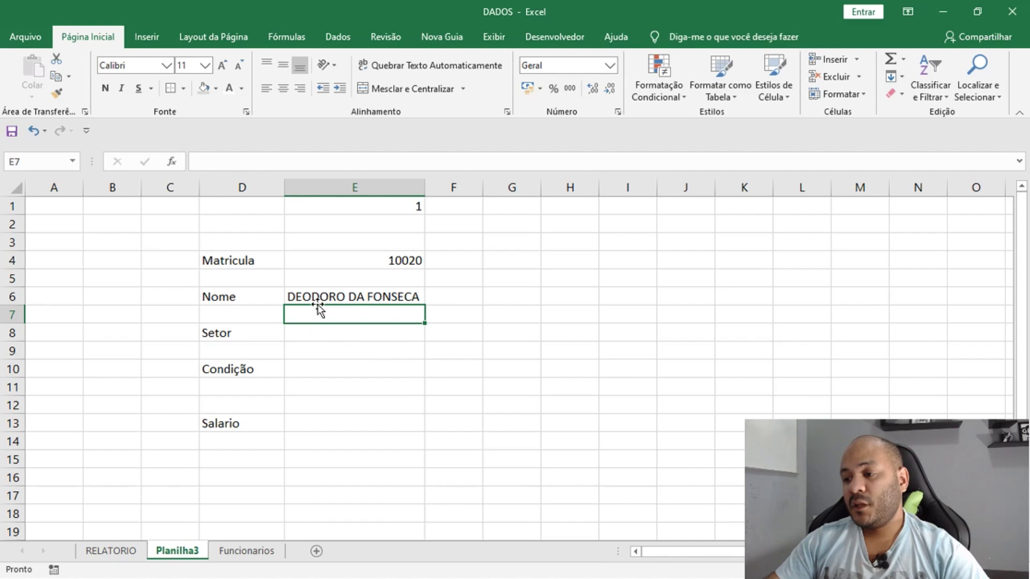
# Copy the E6 formula text with its references unchanged into E8, E10 and E13 for Setor, Condição and Salario
pyautogui.click(365, 297)
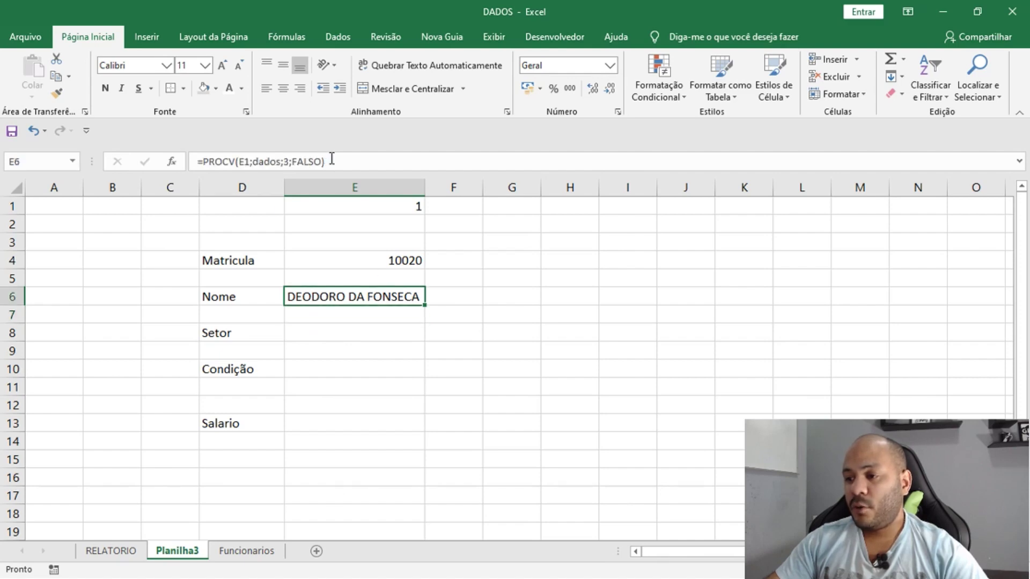
pyautogui.moveTo(332, 159); pyautogui.dragTo(185, 157)
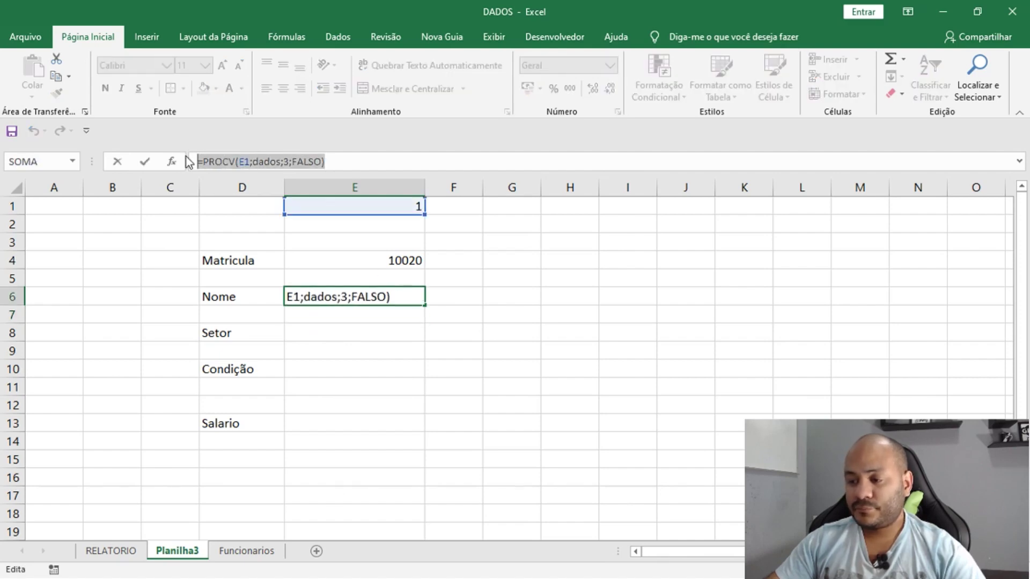
pyautogui.click(308, 334)
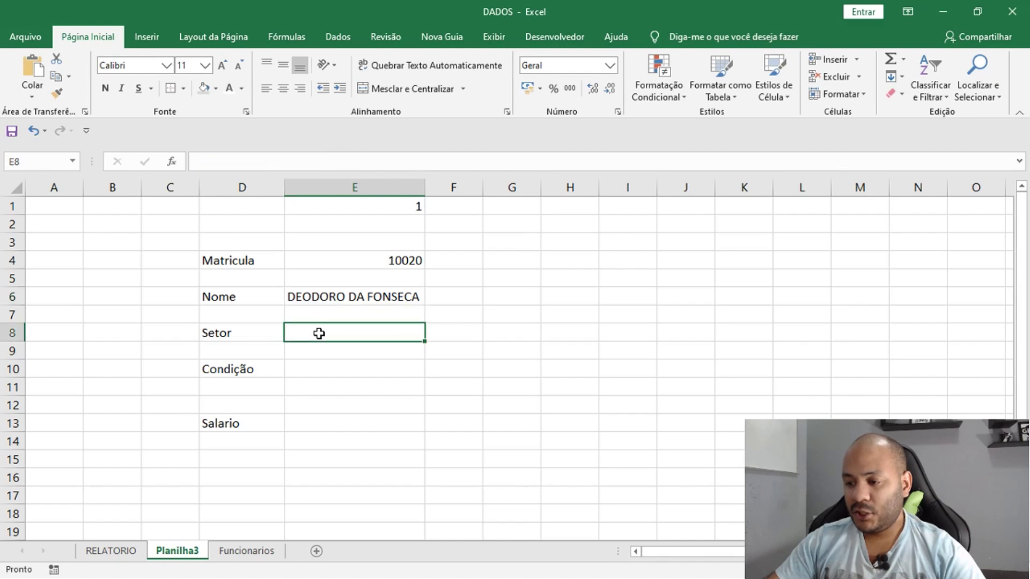
pyautogui.hotkey('ctrl', 'v')
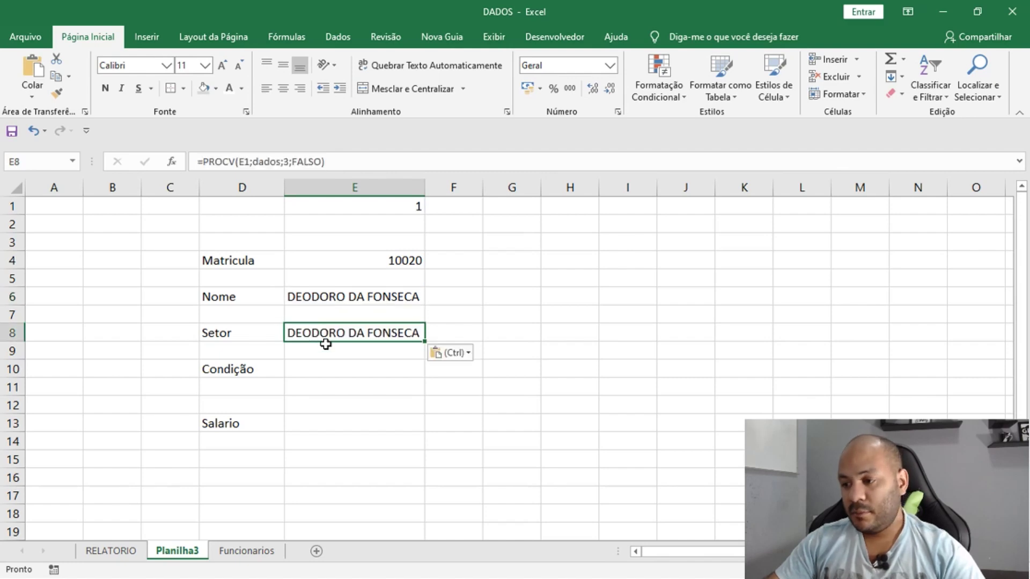
pyautogui.click(312, 368)
pyautogui.hotkey('ctrl', 'v')
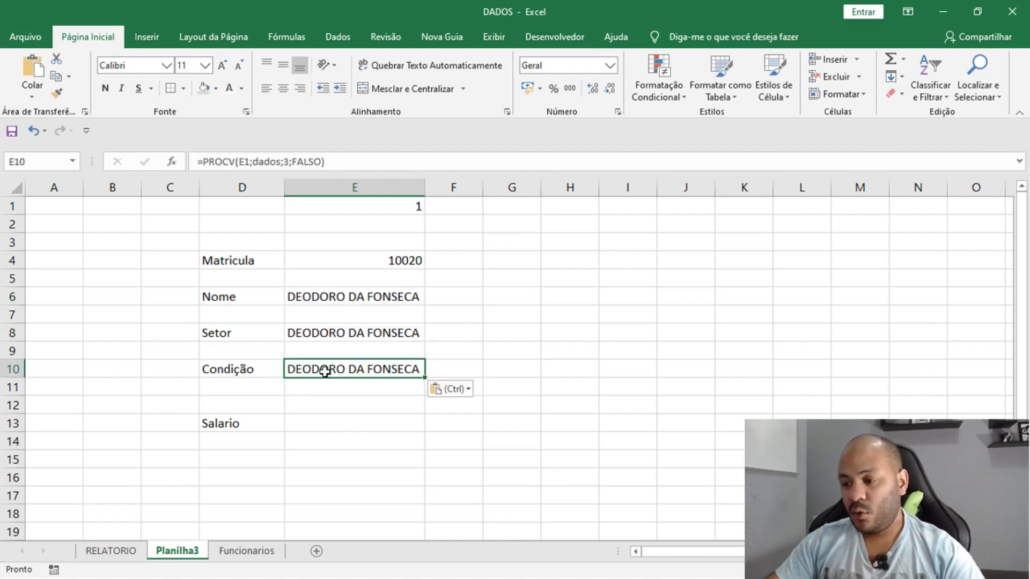
pyautogui.click(320, 422)
pyautogui.hotkey('ctrl', 'v')
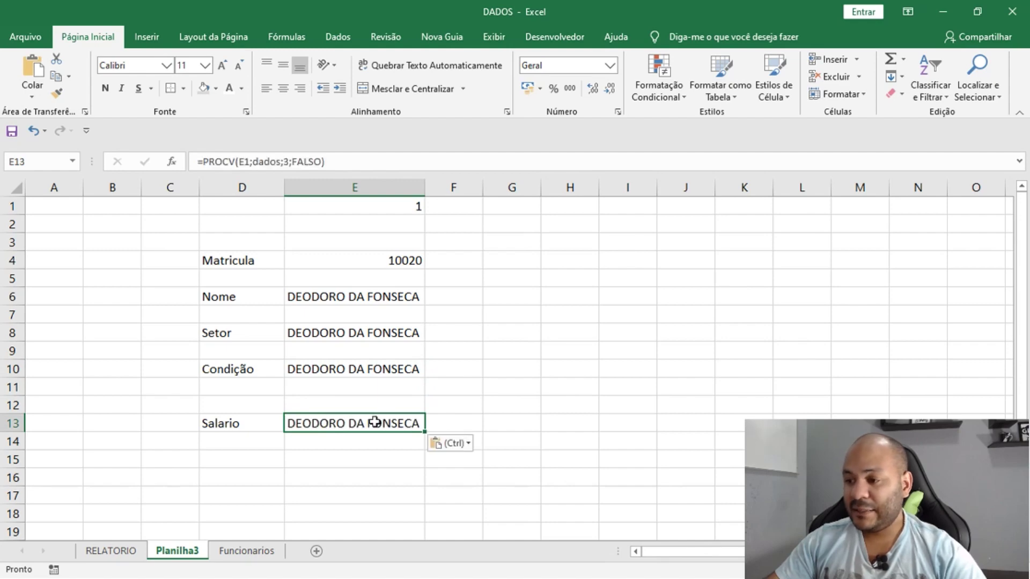
pyautogui.click(542, 377)
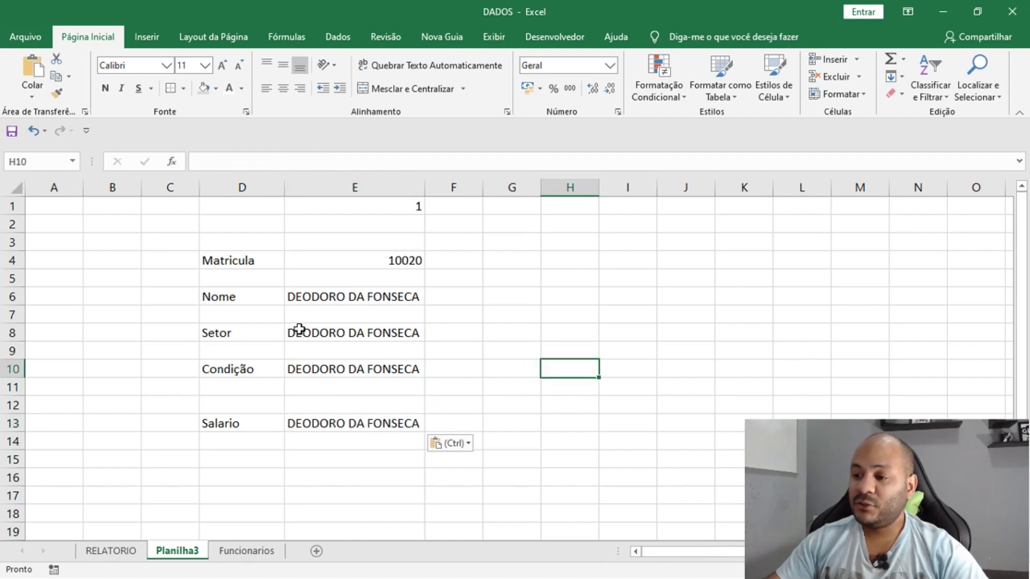
# Check the SETOR column's position on the Funcionarios sheet and set the E8 formula's column index to 4
pyautogui.click(258, 555)
pyautogui.click(182, 552)
pyautogui.click(252, 556)
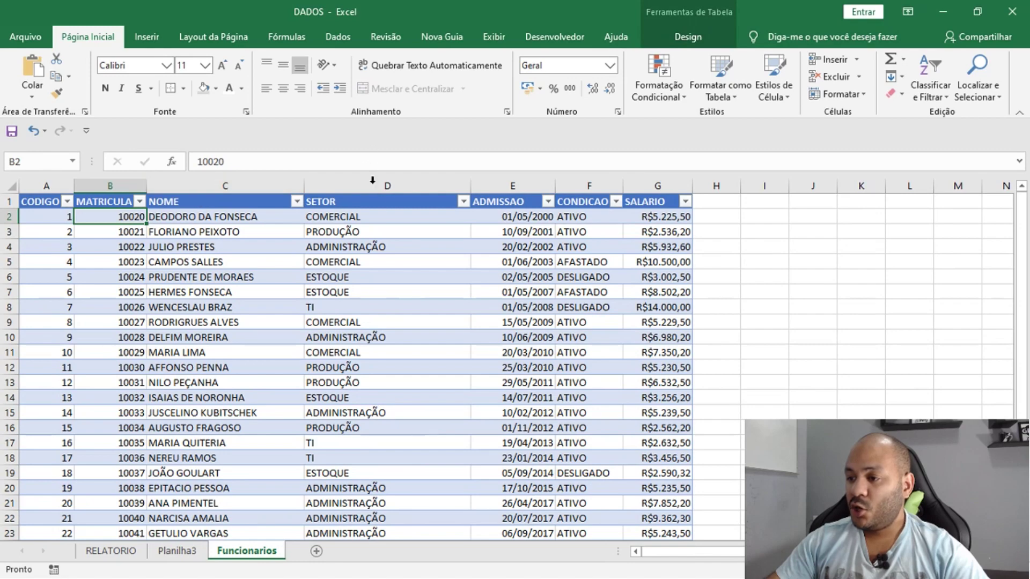
pyautogui.click(177, 552)
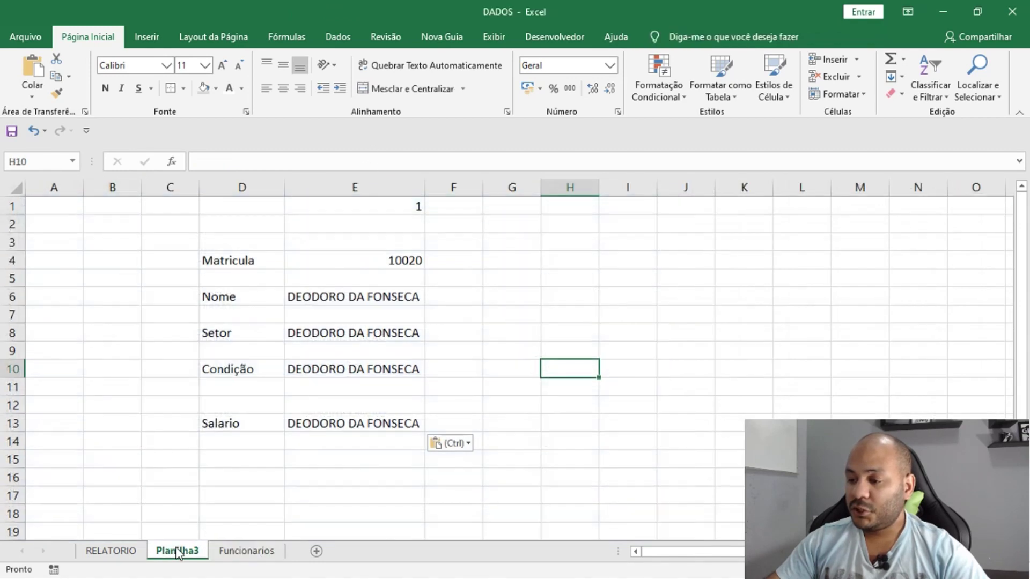
pyautogui.click(321, 330)
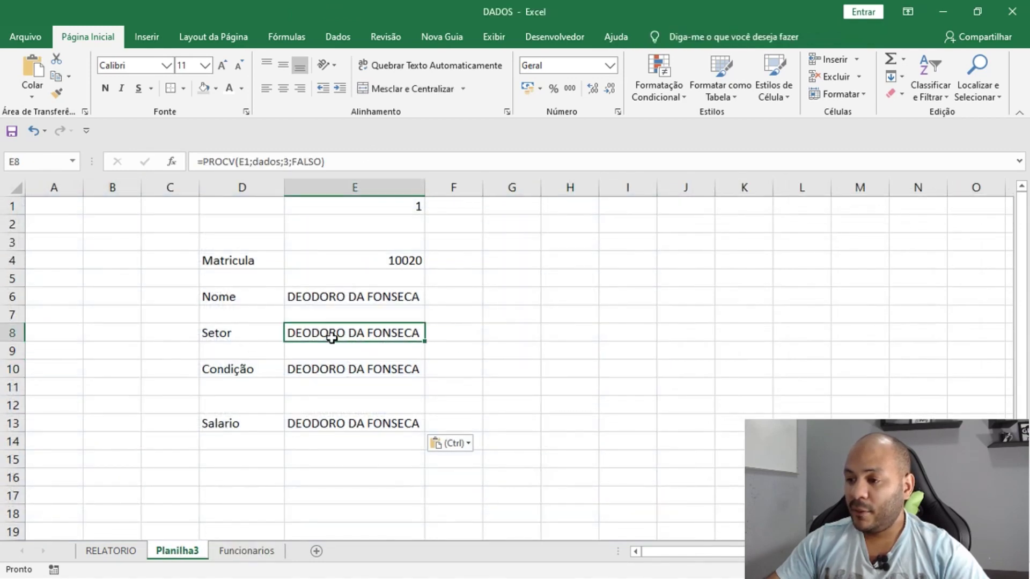
pyautogui.click(288, 162)
pyautogui.click(292, 161)
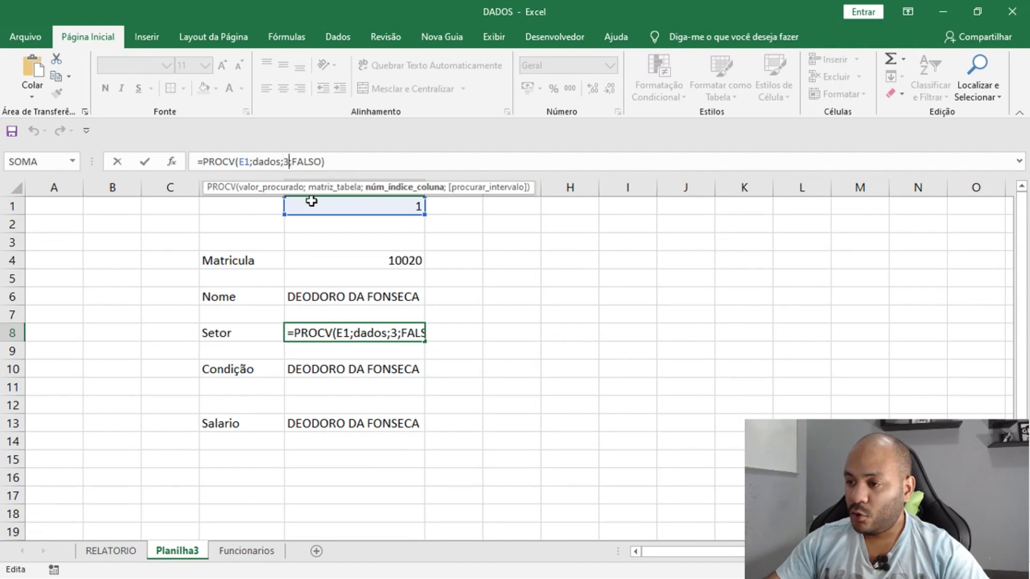
pyautogui.press('BackSpace')
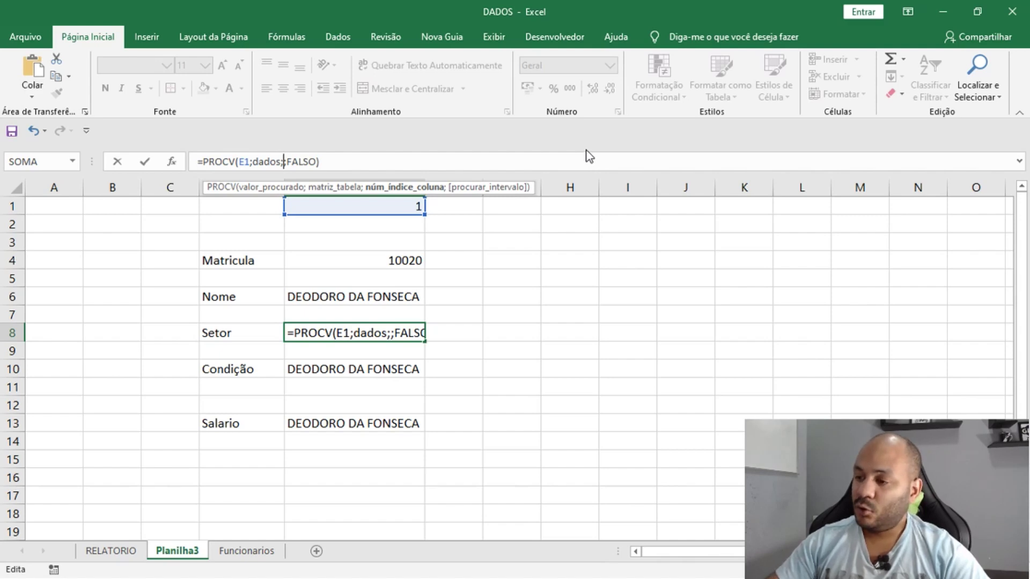
pyautogui.write('4')
pyautogui.press('Return')
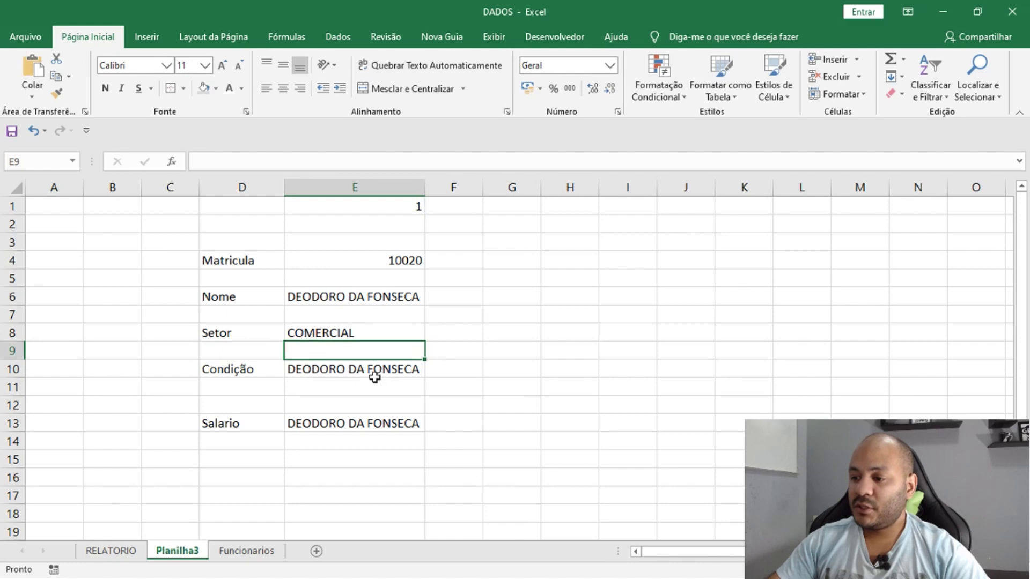
# Check the CONDICAO column's position on the Funcionarios sheet and set the E10 formula's column index to 6
pyautogui.click(332, 369)
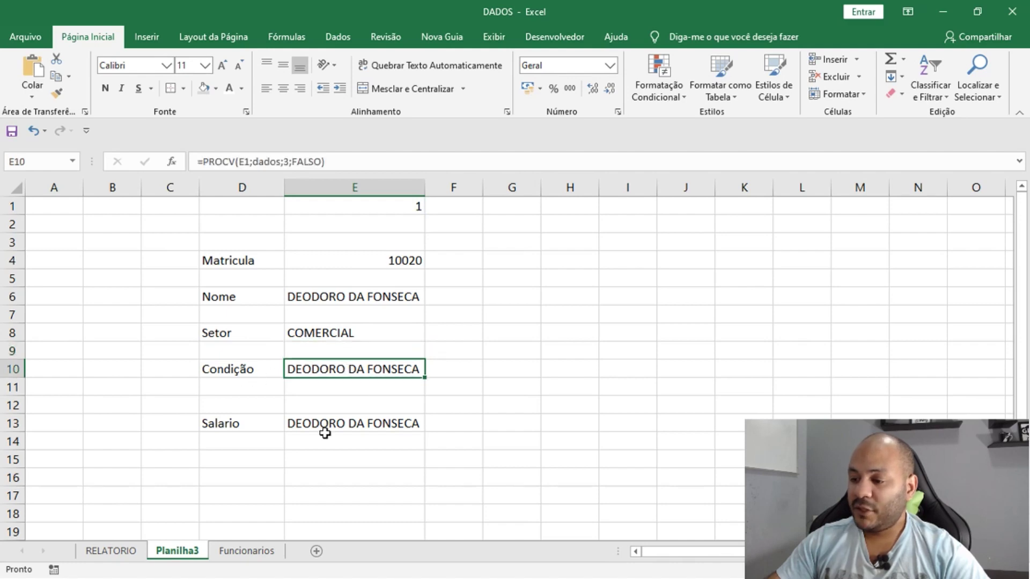
pyautogui.click(268, 553)
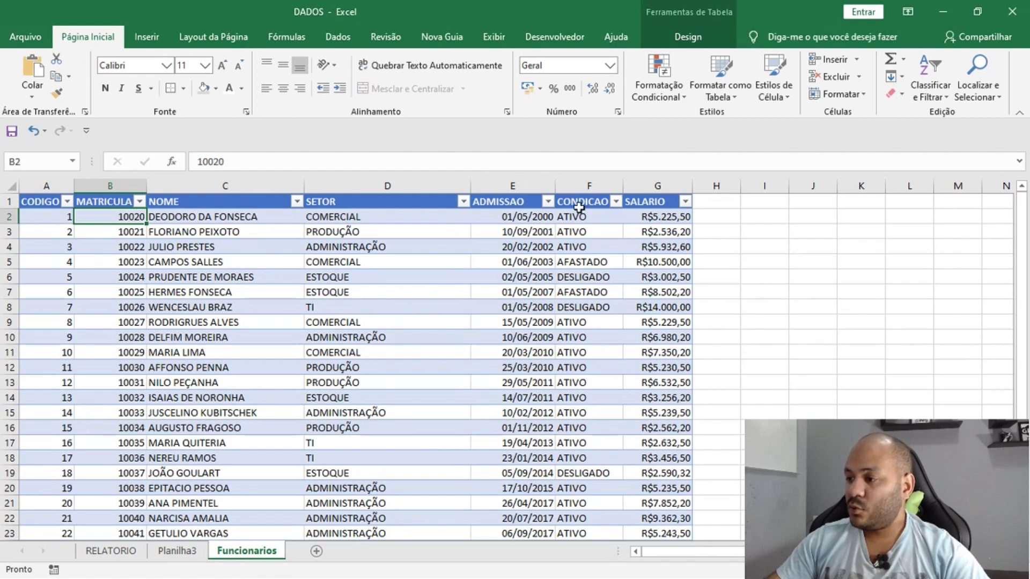
pyautogui.click(177, 551)
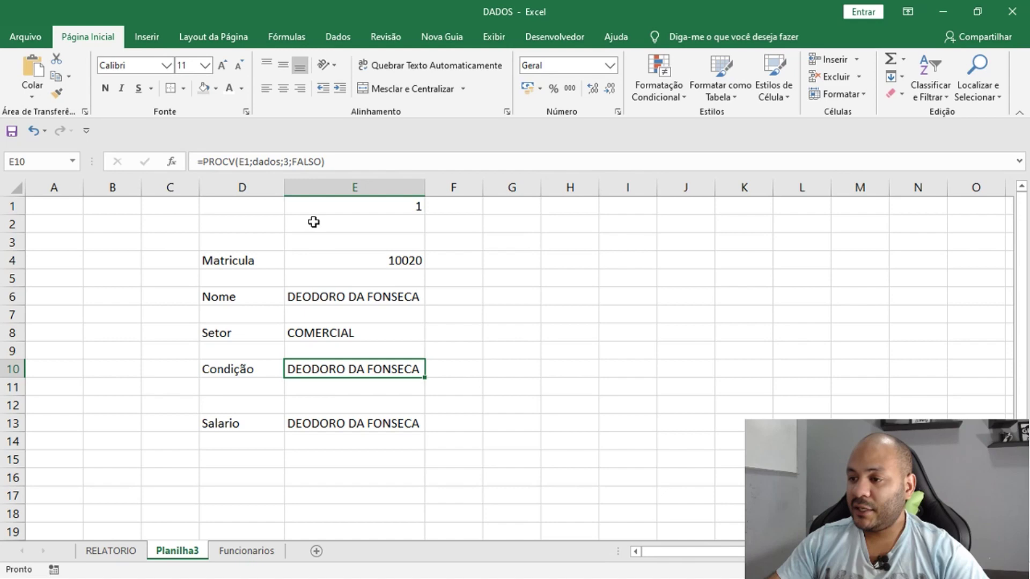
pyautogui.click(289, 161)
pyautogui.press('BackSpace')
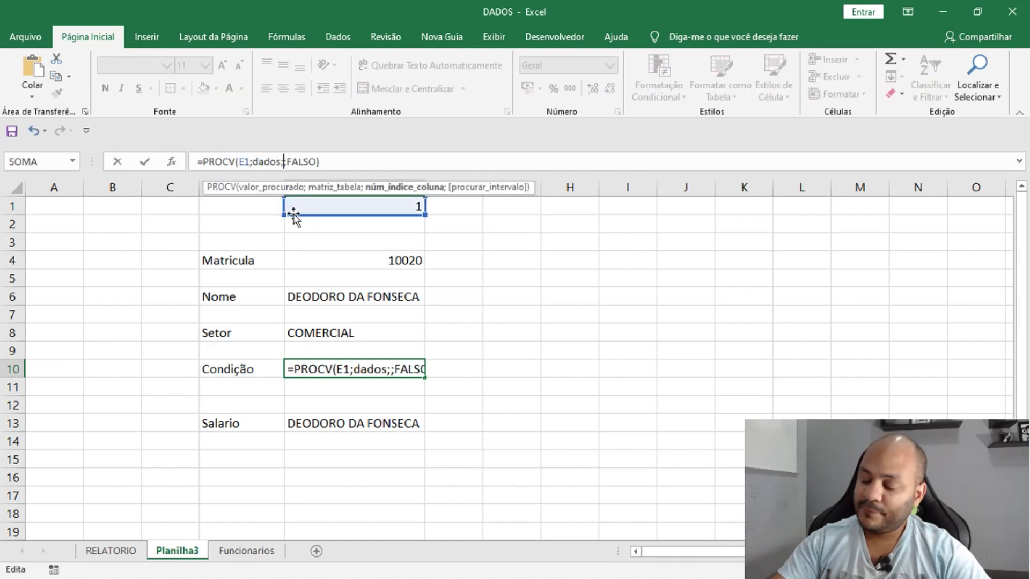
pyautogui.write('6')
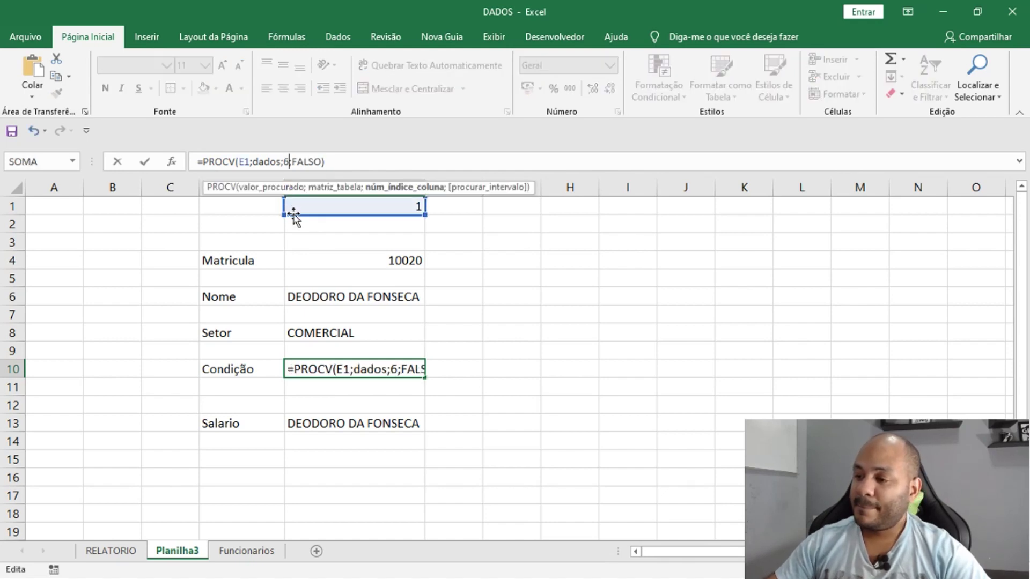
pyautogui.press('Return')
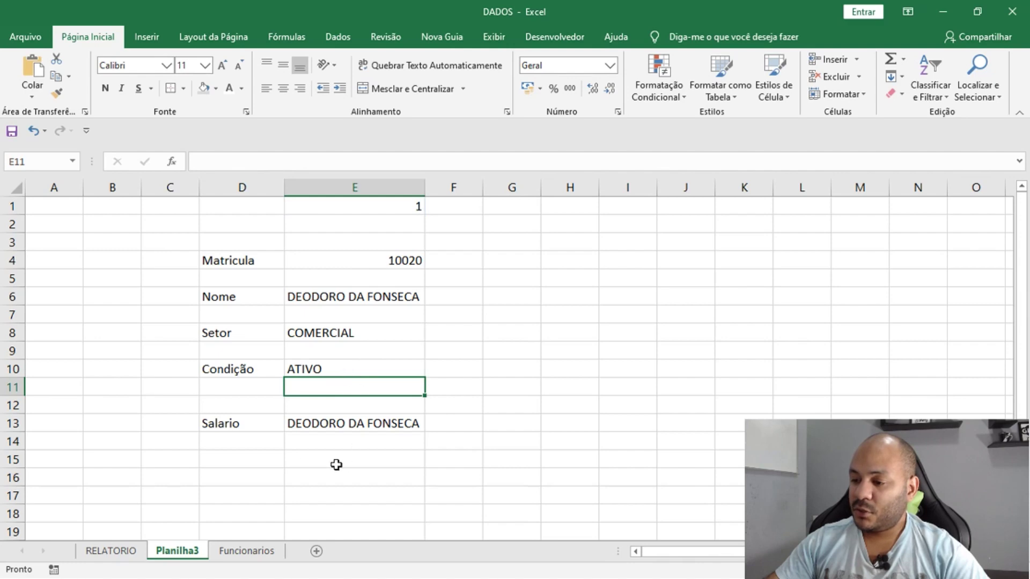
# Set the column index of the Salario formula in E13 to 7
pyautogui.click(330, 426)
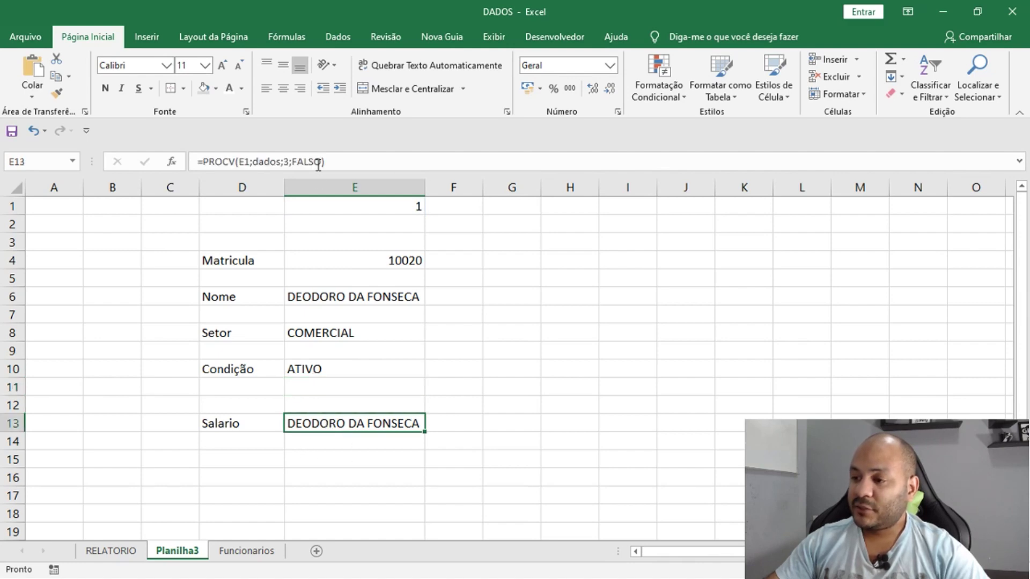
pyautogui.click(290, 163)
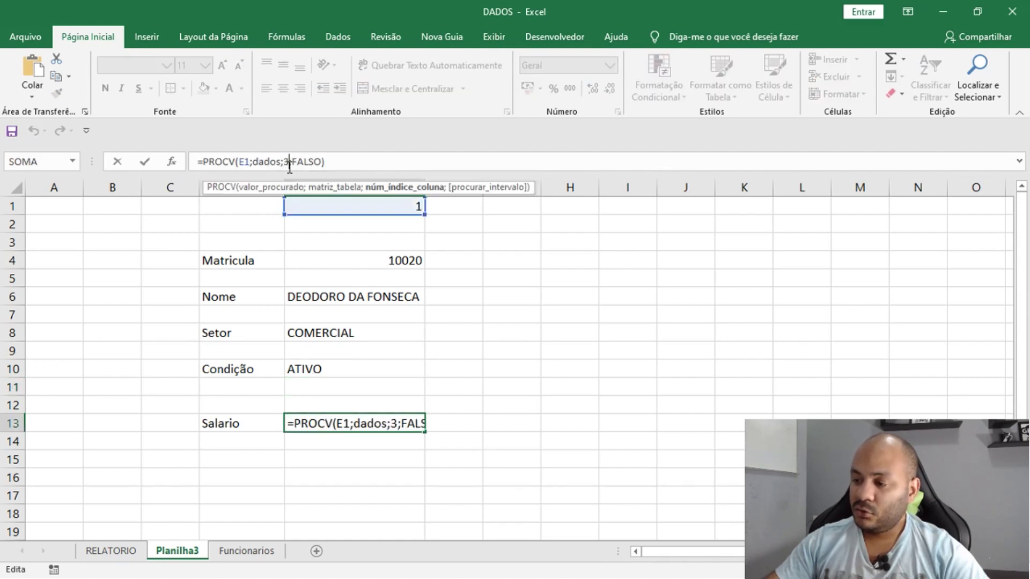
pyautogui.press('BackSpace')
pyautogui.write('7')
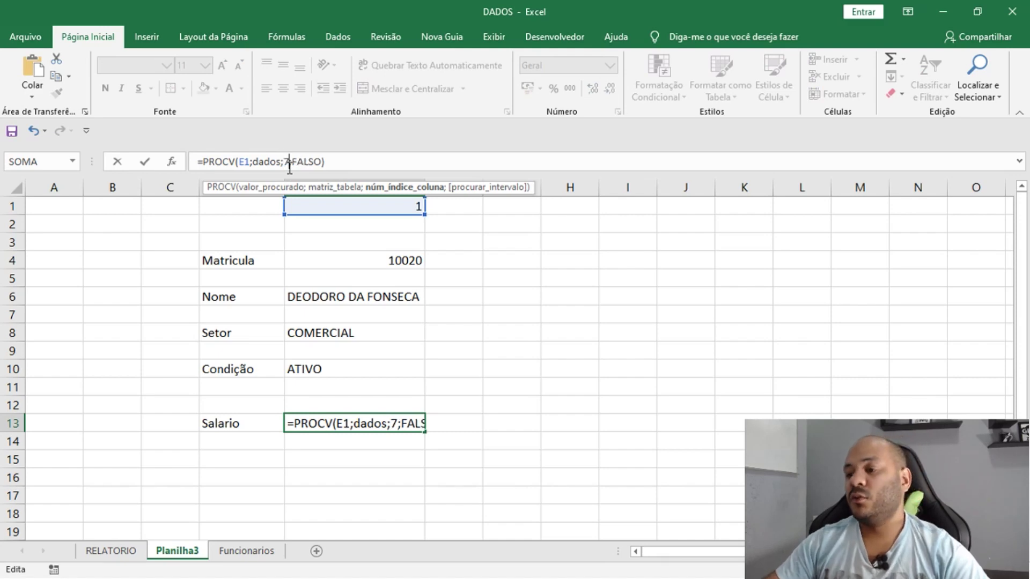
pyautogui.press('Return')
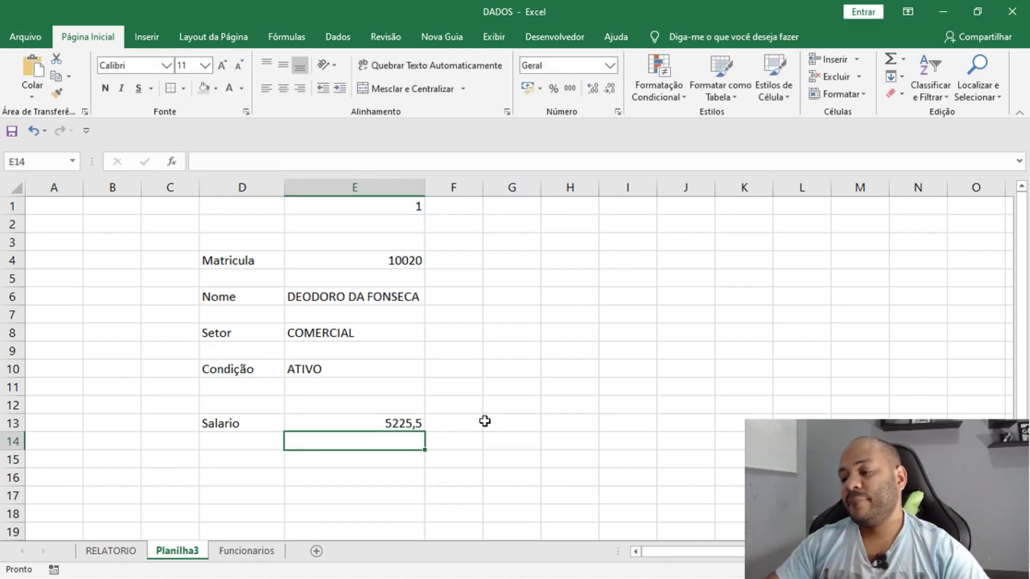
pyautogui.click(528, 361)
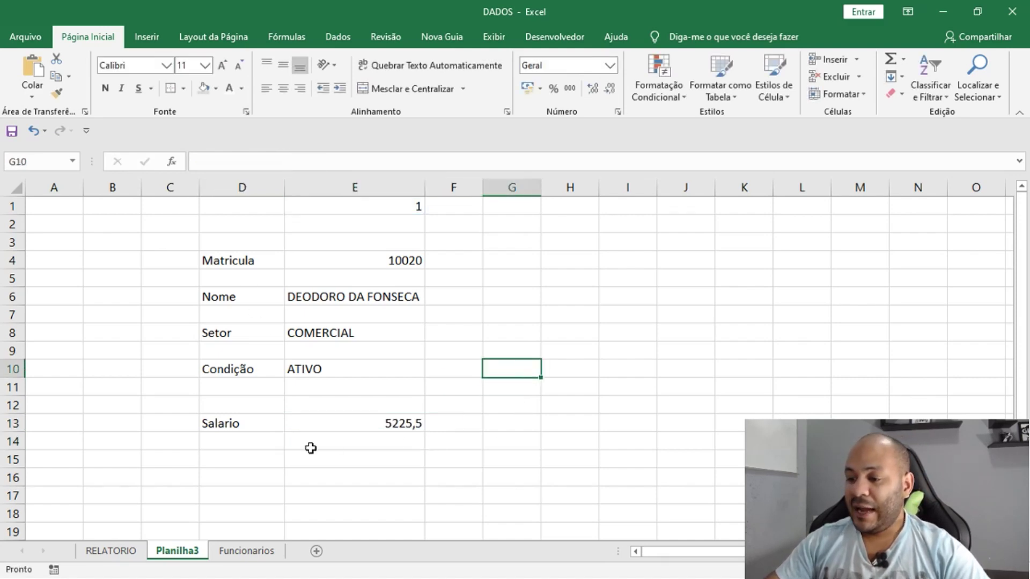
# Format the Salario value in E13 as accounting currency with R$ Português (Brasil)
pyautogui.click(324, 422)
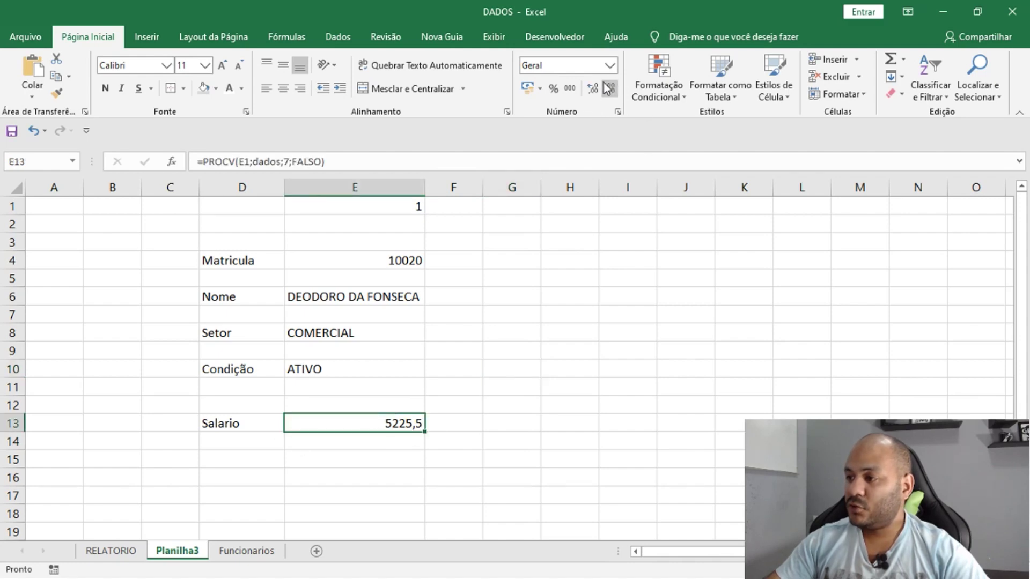
pyautogui.click(540, 91)
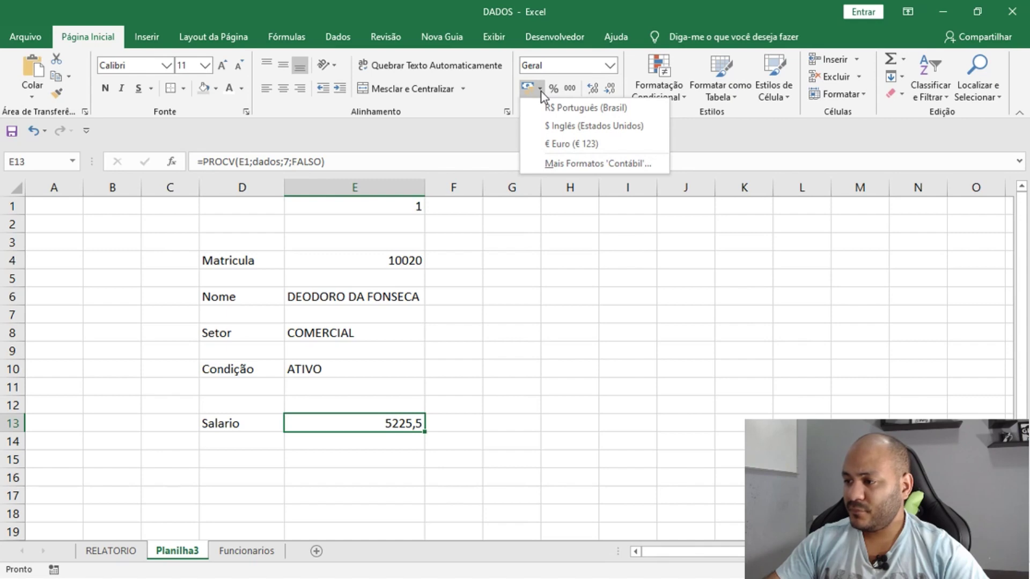
pyautogui.click(589, 109)
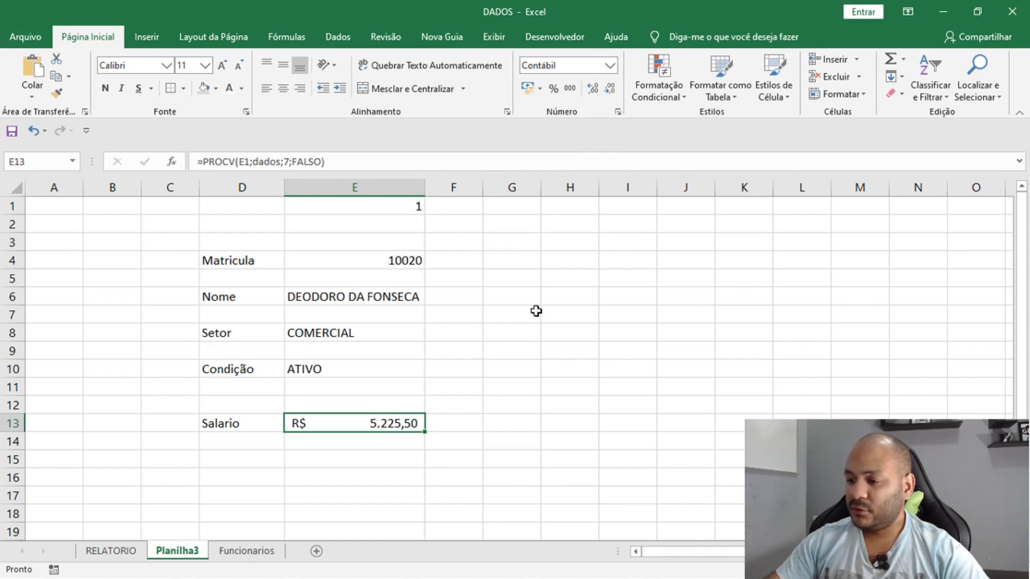
pyautogui.click(414, 459)
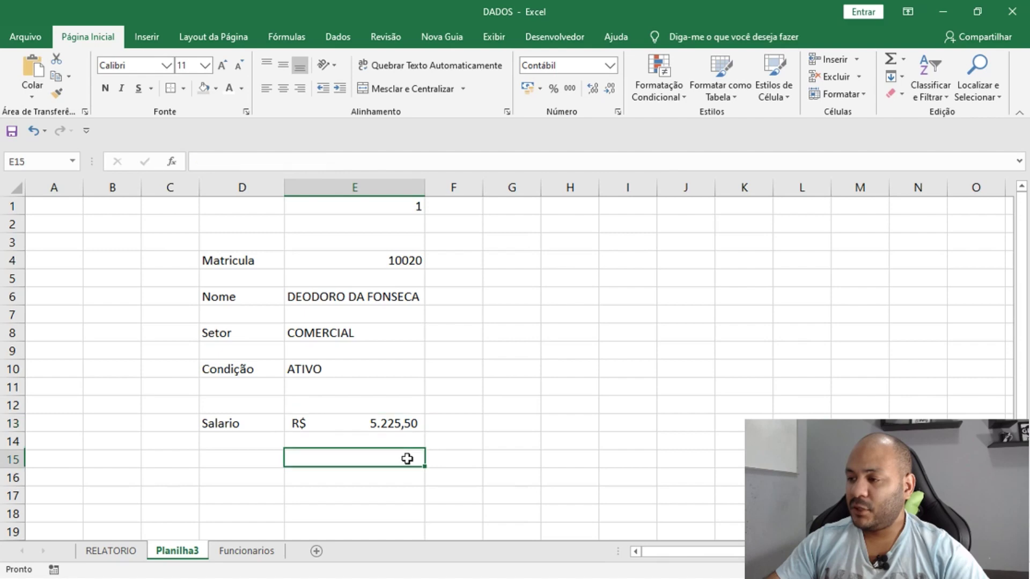
pyautogui.click(342, 423)
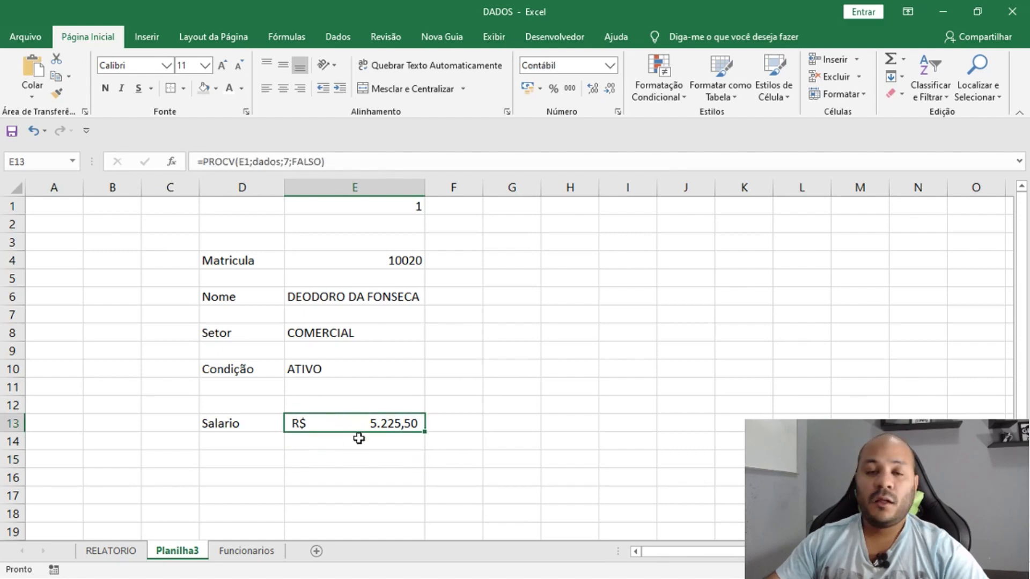
pyautogui.click(552, 408)
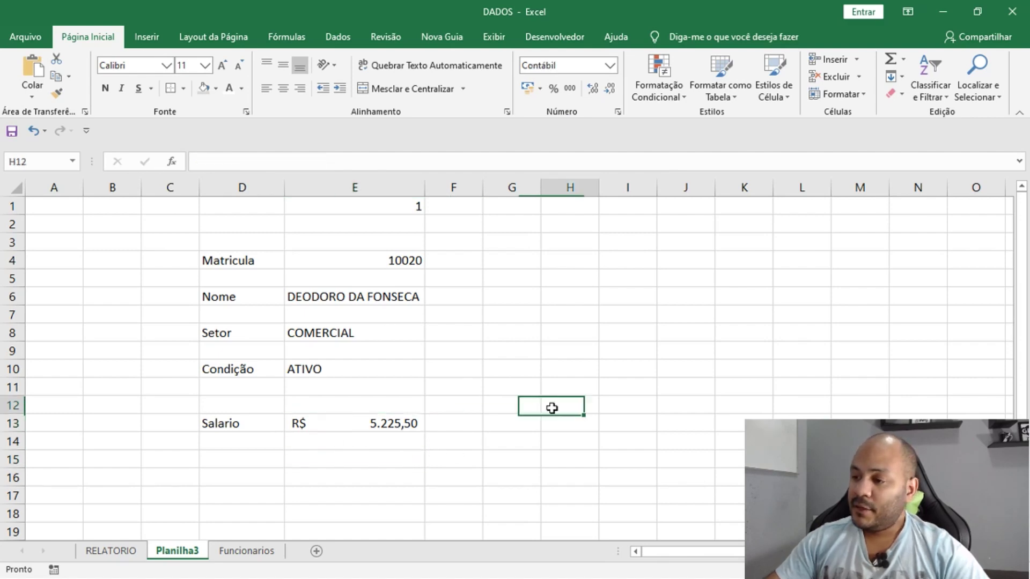
# Test the PROCV formulas by changing the lookup code in E1 to 2
pyautogui.click(922, 569)
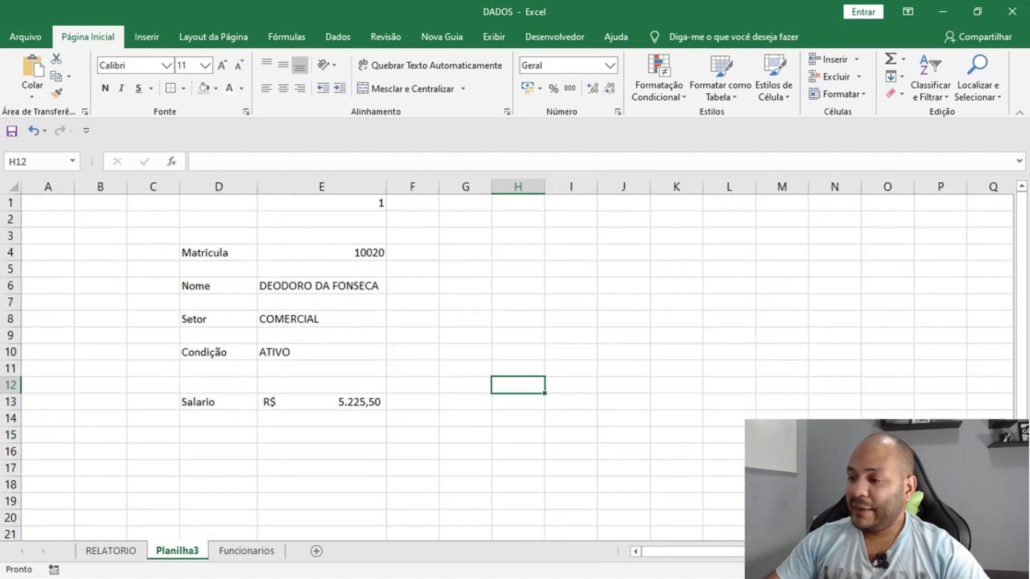
pyautogui.click(356, 203)
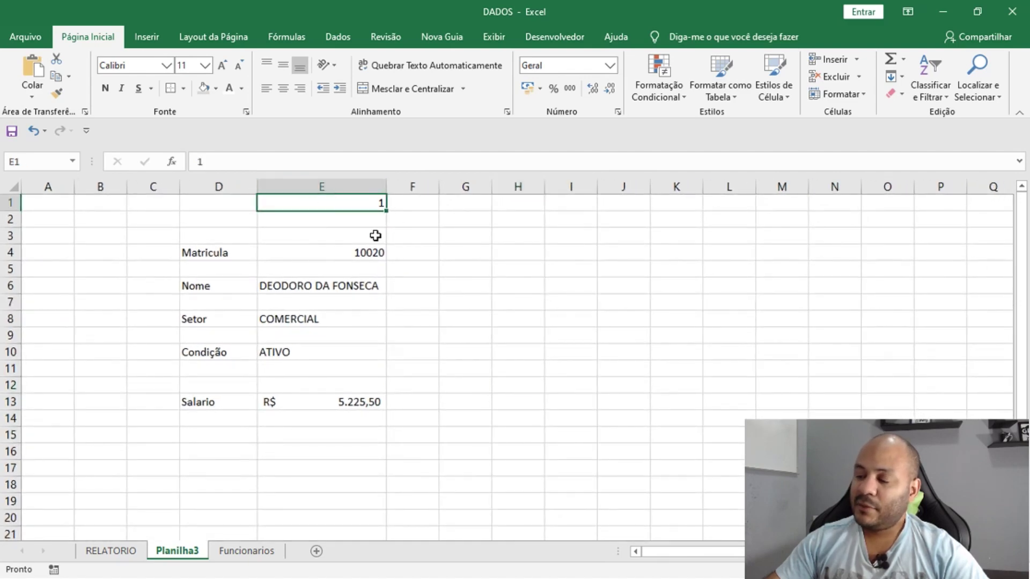
pyautogui.doubleClick(378, 203)
pyautogui.doubleClick(380, 203)
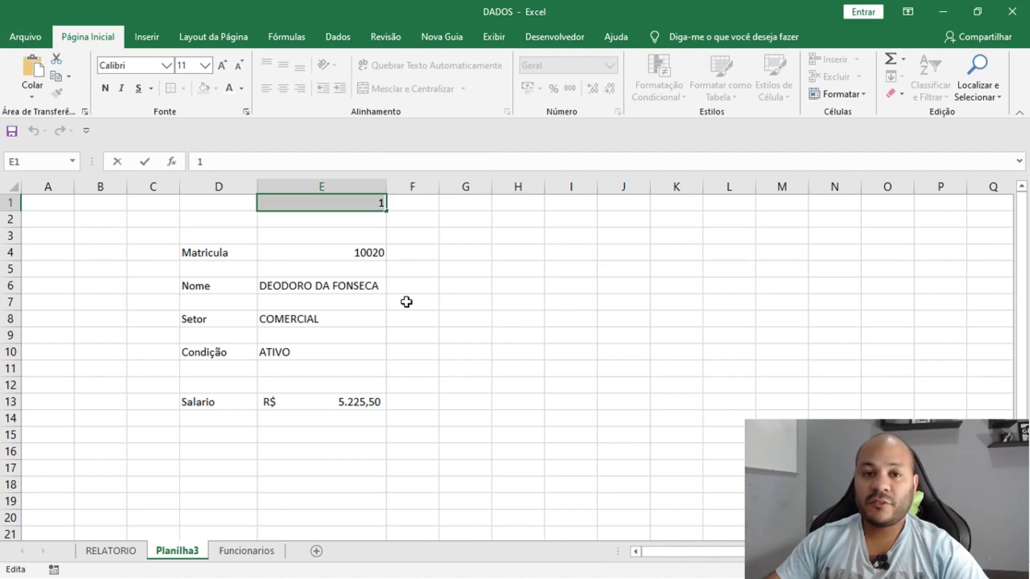
pyautogui.write('2')
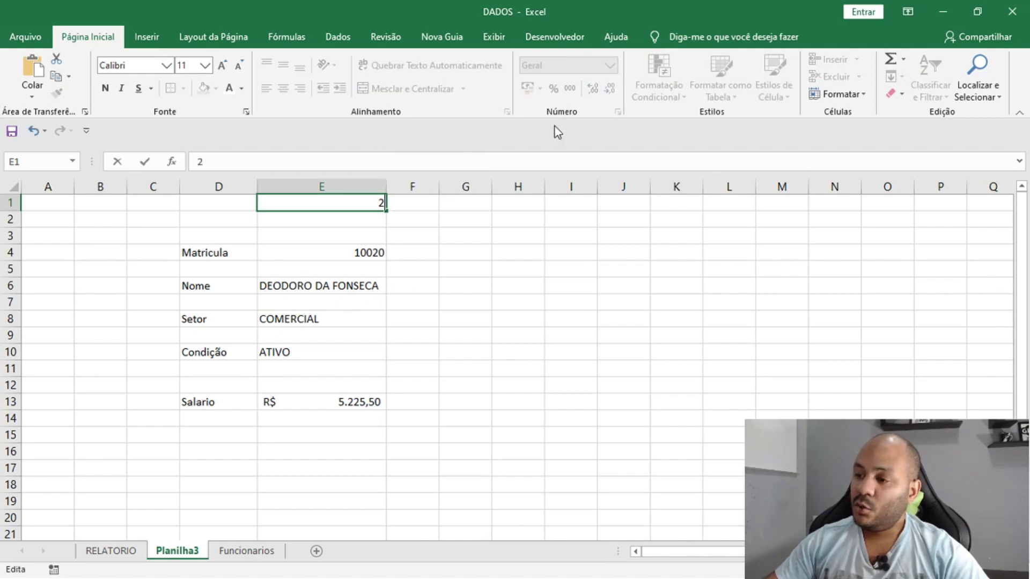
pyautogui.press('Return')
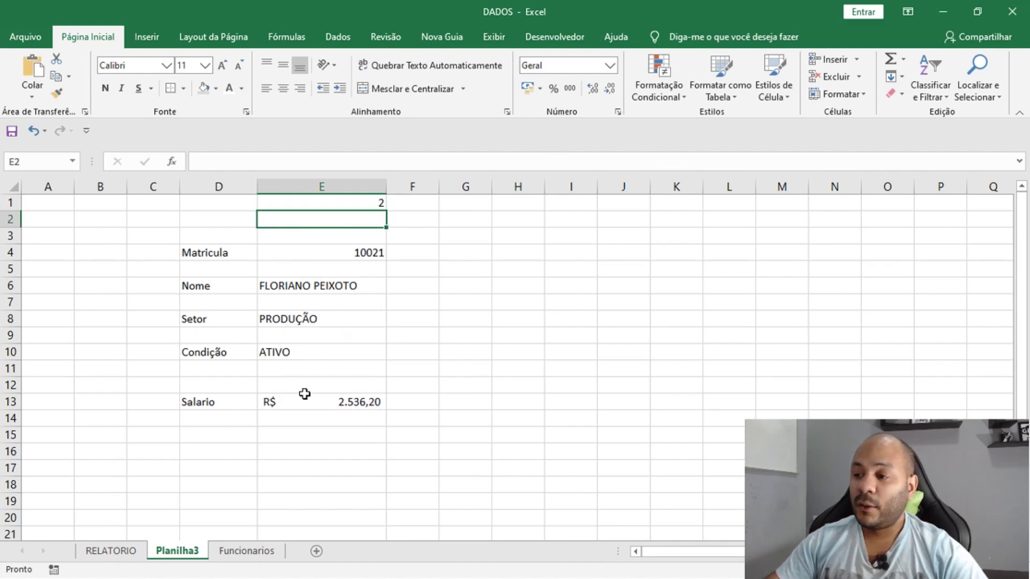
pyautogui.scroll(-2, 401, 267)
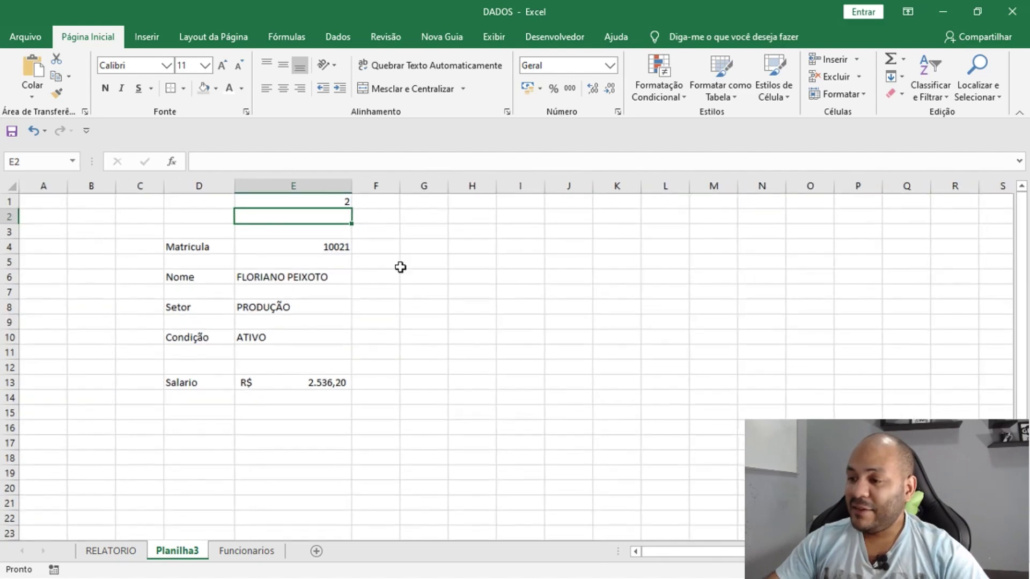
pyautogui.click(406, 213)
pyautogui.click(329, 199)
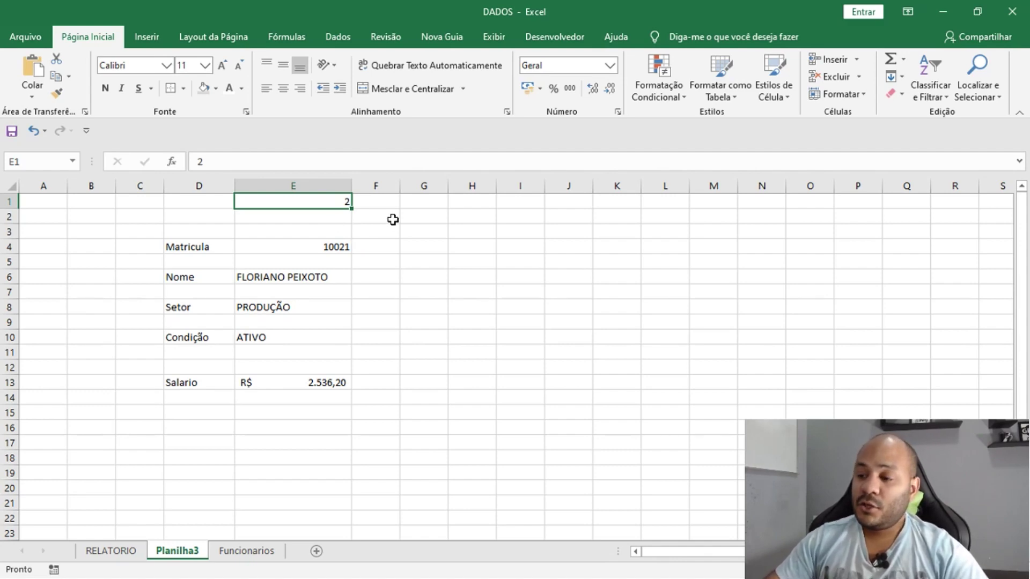
pyautogui.click(503, 397)
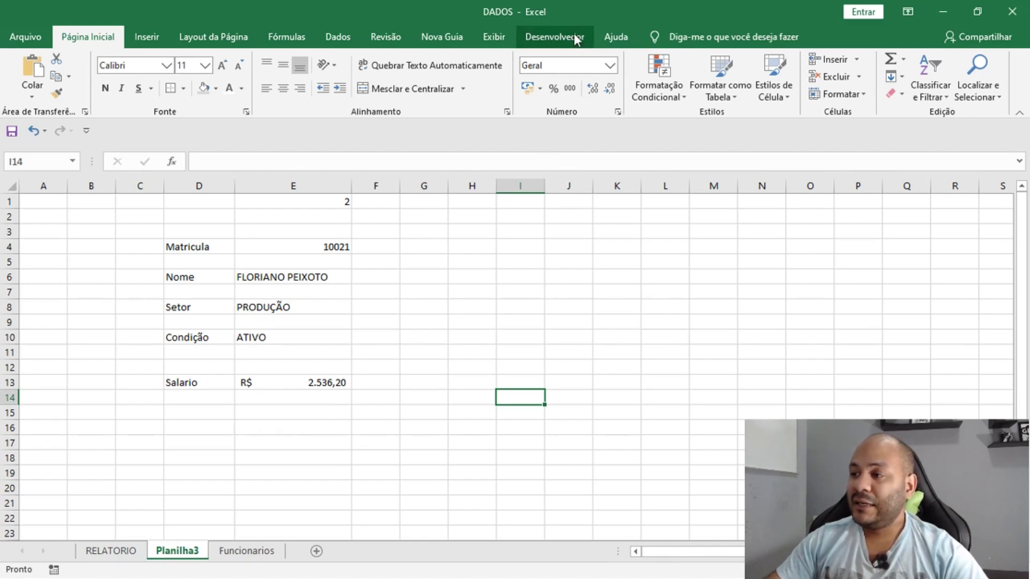
# Check in Excel's ribbon customization options that the Desenvolvedor tab is enabled, leaving it switched on
pyautogui.click(567, 46)
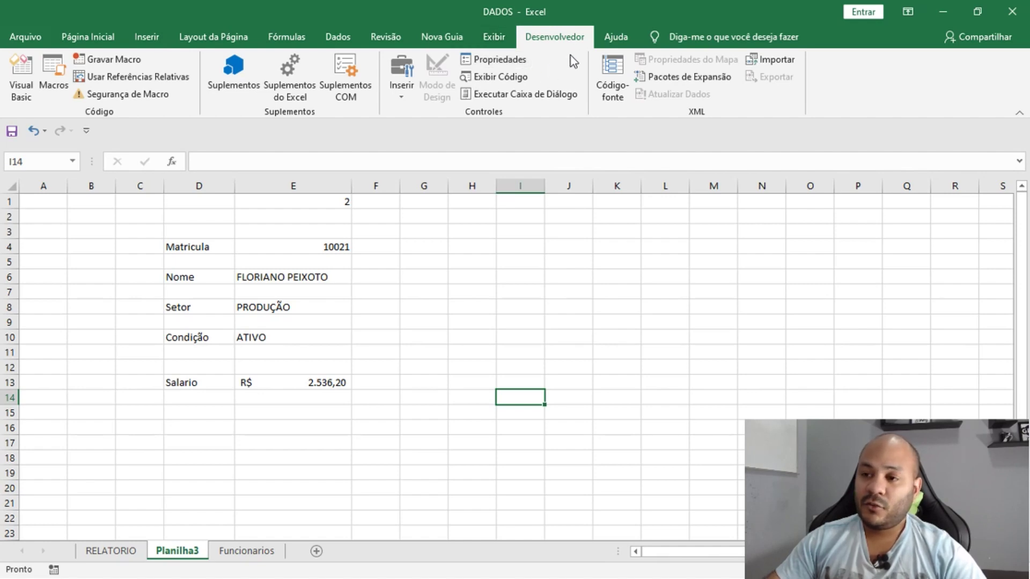
pyautogui.click(26, 38)
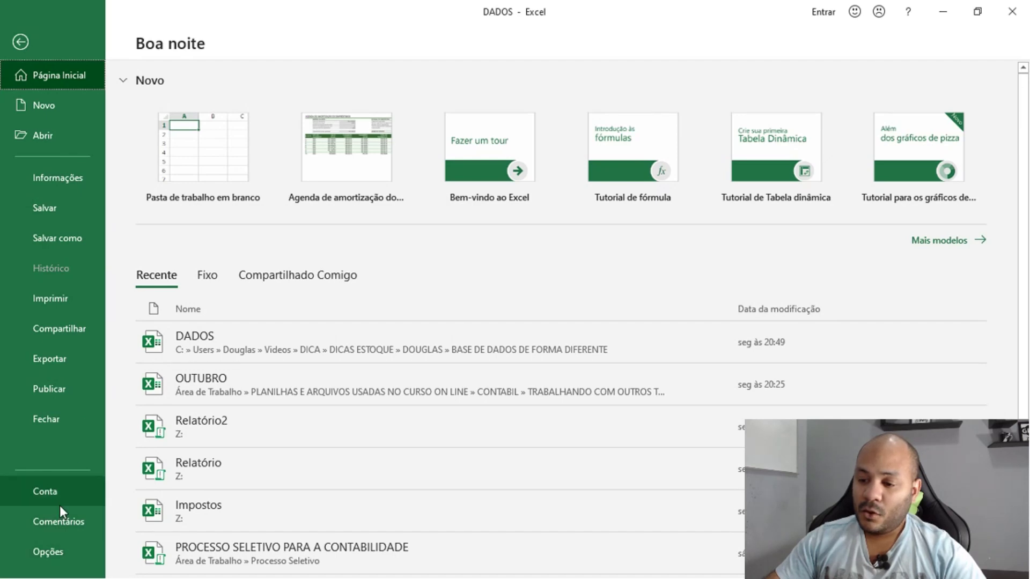
pyautogui.click(62, 548)
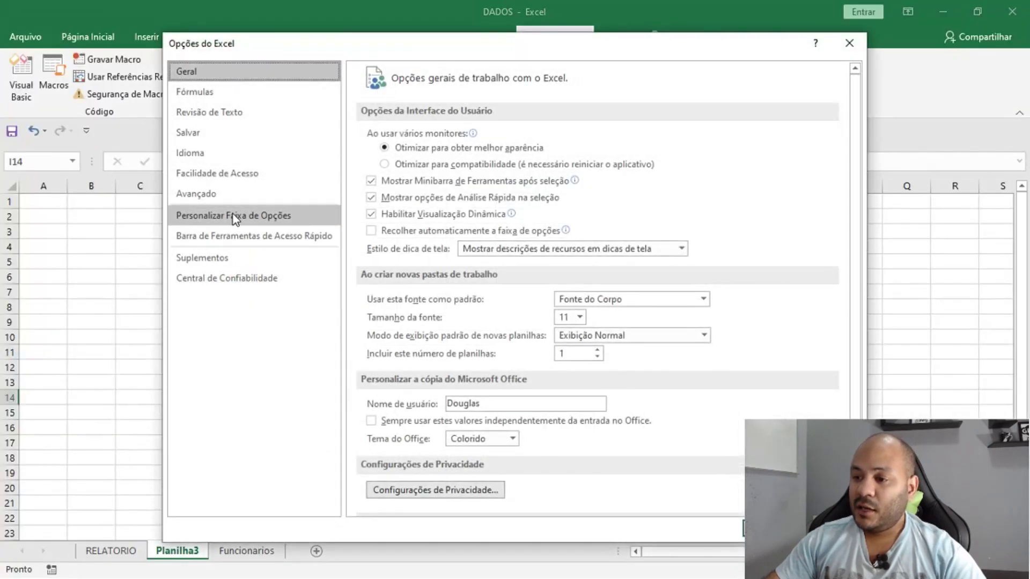
pyautogui.click(266, 217)
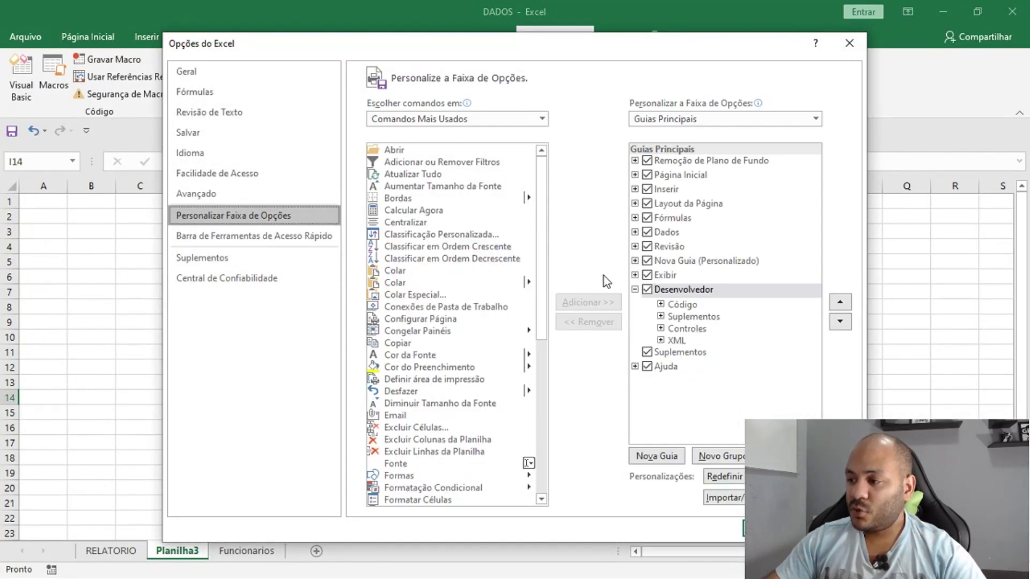
pyautogui.click(647, 289)
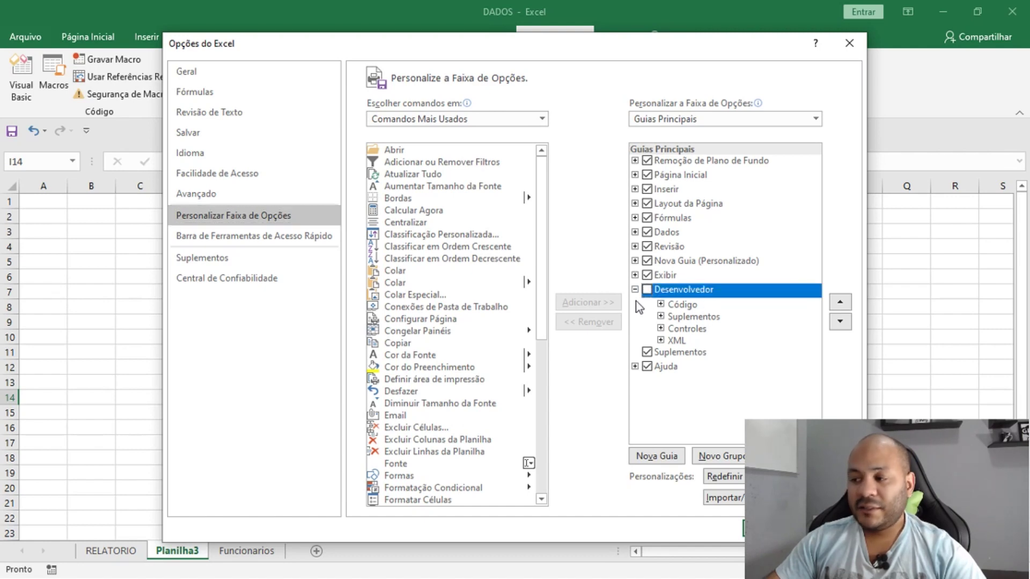
pyautogui.click(647, 290)
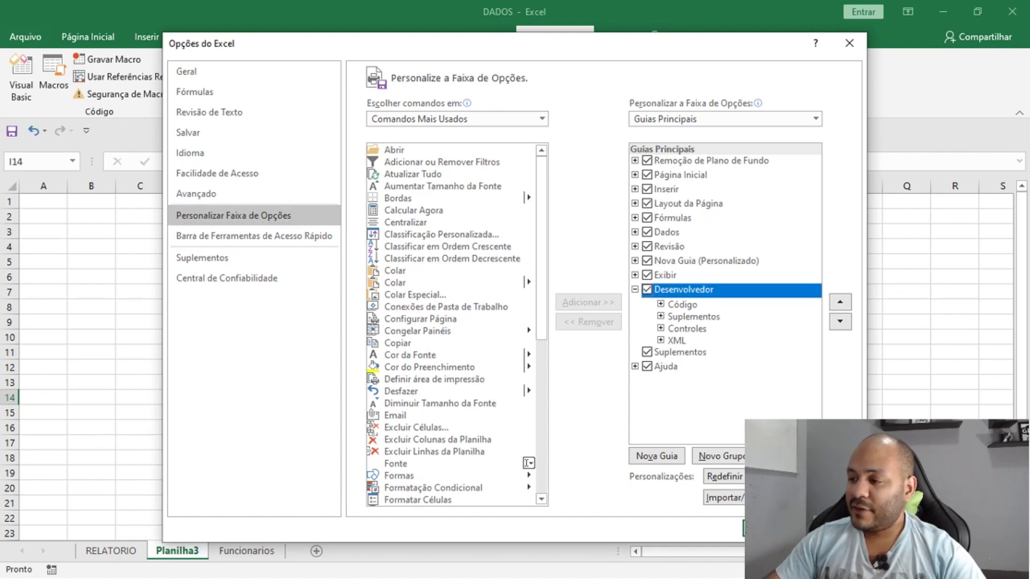
pyautogui.click(770, 530)
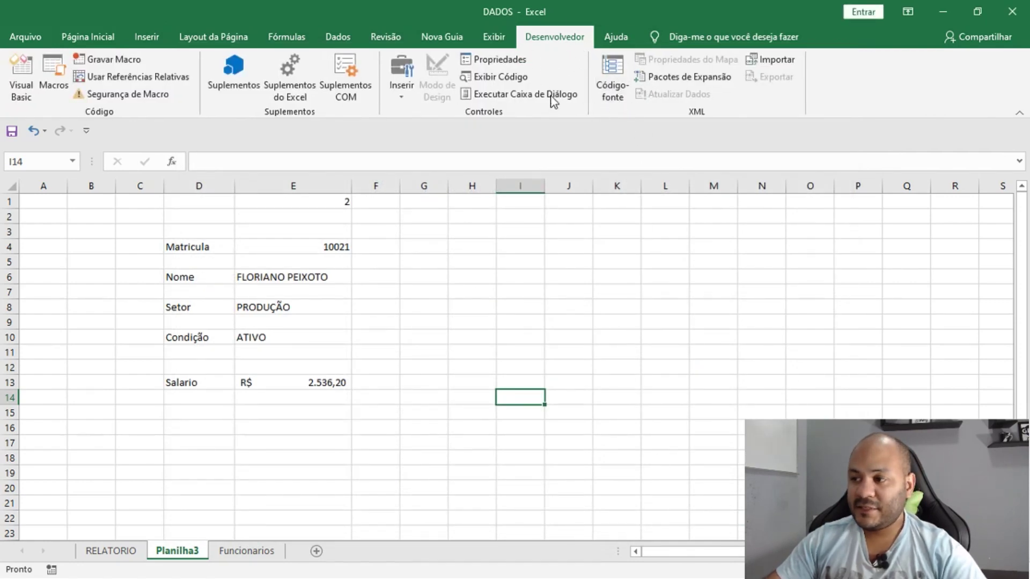
# Insert a horizontal scroll bar form control below the Salario row, spanning columns D to E across rows 15 and 16
pyautogui.click(401, 96)
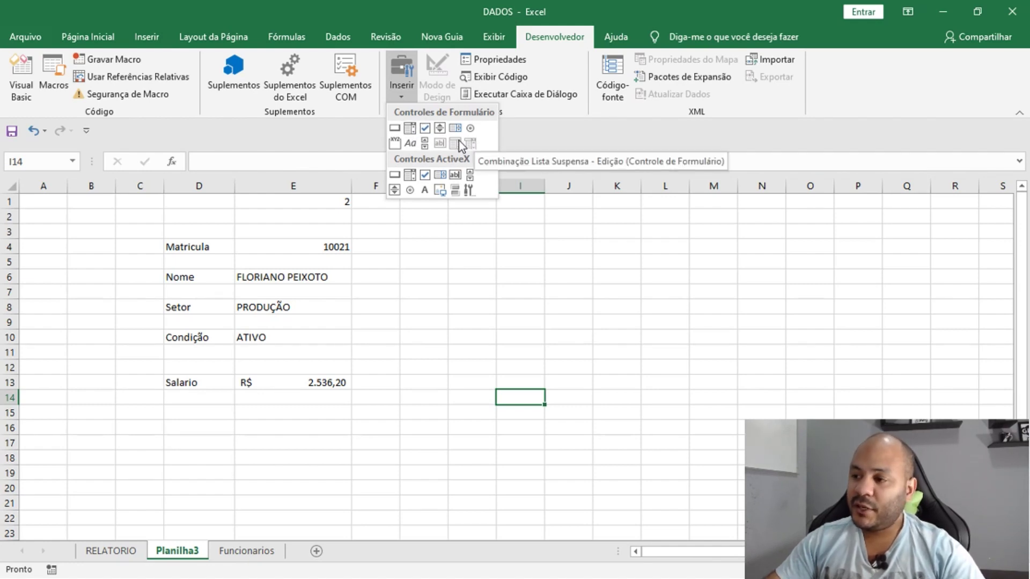
pyautogui.click(426, 144)
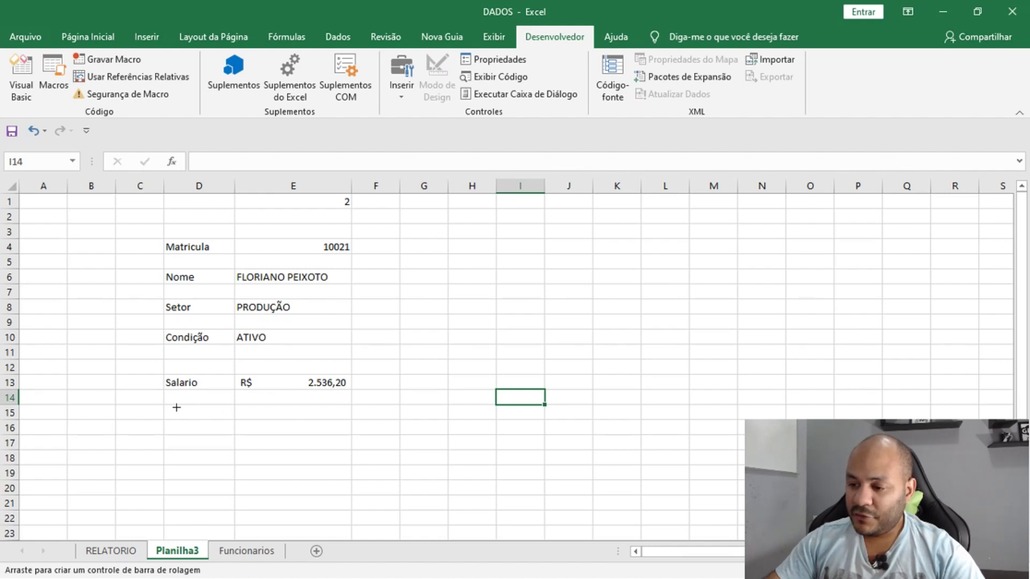
pyautogui.moveTo(168, 405); pyautogui.dragTo(209, 486)
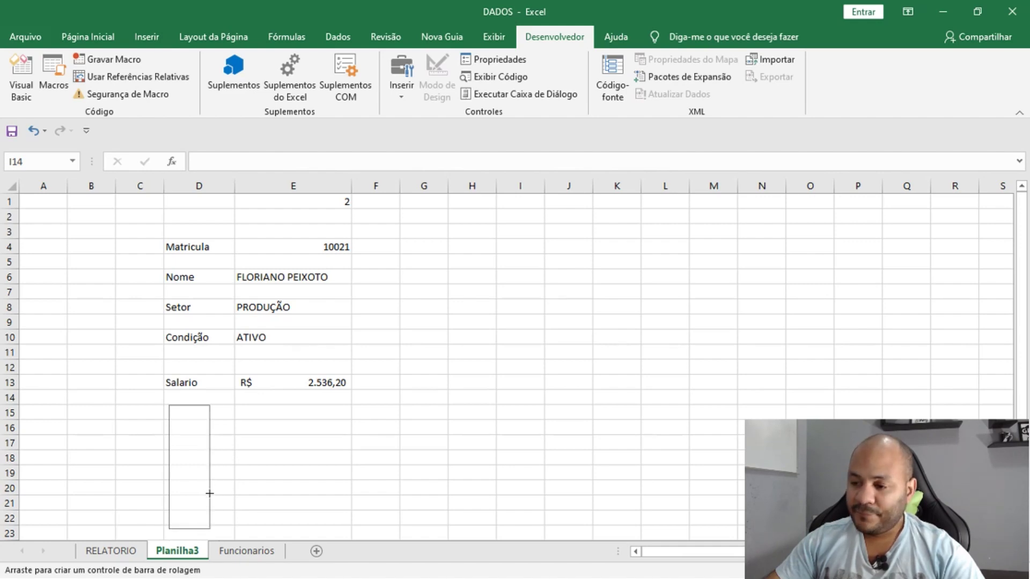
pyautogui.moveTo(210, 503); pyautogui.dragTo(347, 427)
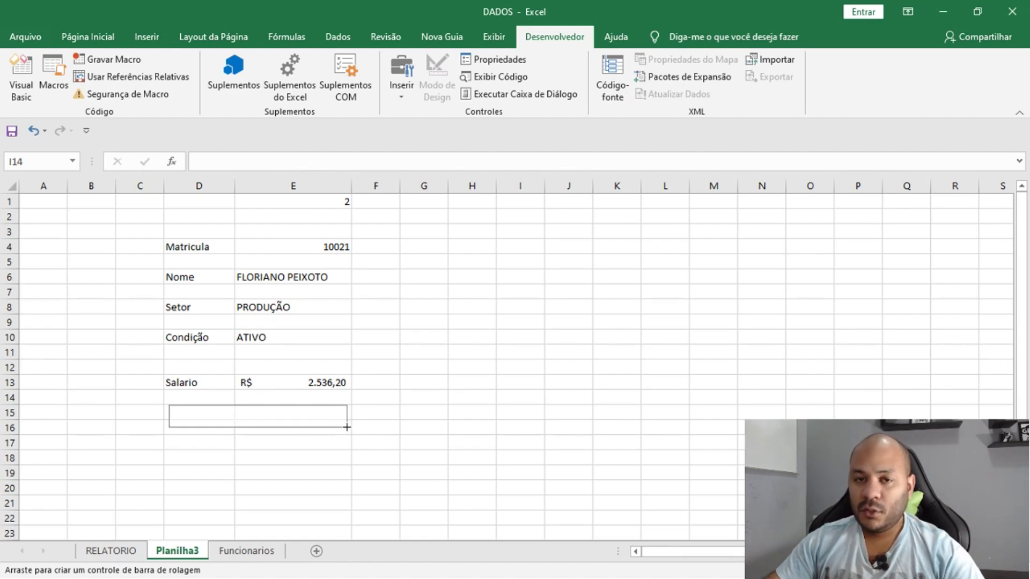
pyautogui.moveTo(347, 428); pyautogui.dragTo(347, 427)
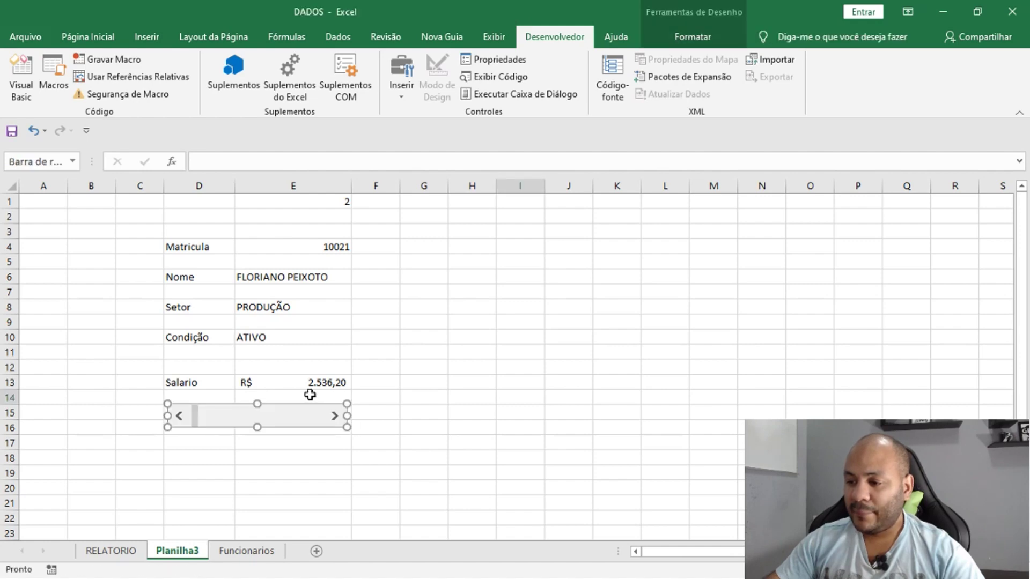
pyautogui.click(533, 427)
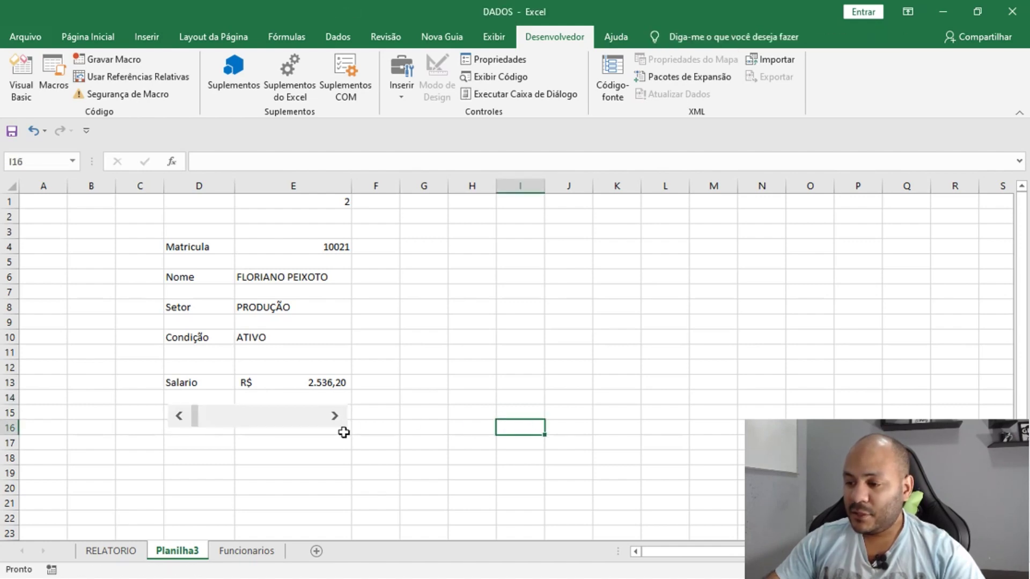
# Test the new scroll bar's arrows in both directions
pyautogui.click(337, 418)
pyautogui.click(336, 419)
pyautogui.click(179, 424)
pyautogui.click(180, 424)
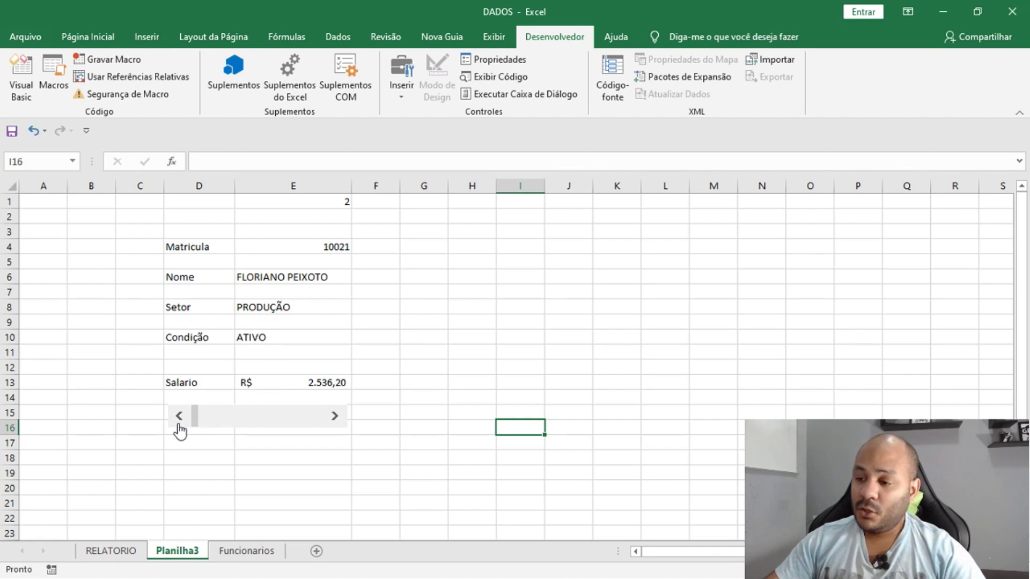
# Open the scroll bar's control formatting settings and link the control to cell $E$1
pyautogui.rightClick(310, 416)
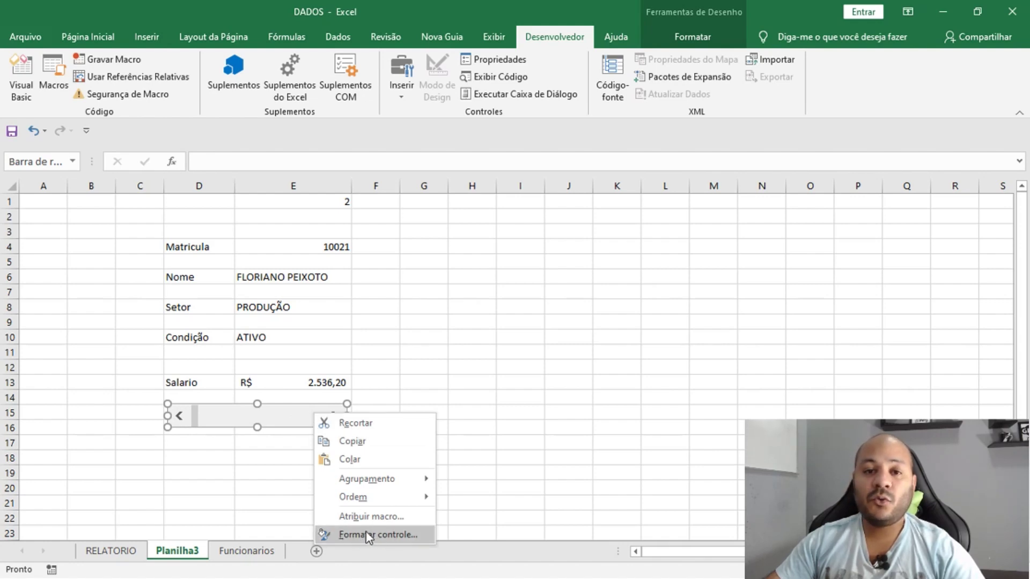
pyautogui.click(412, 535)
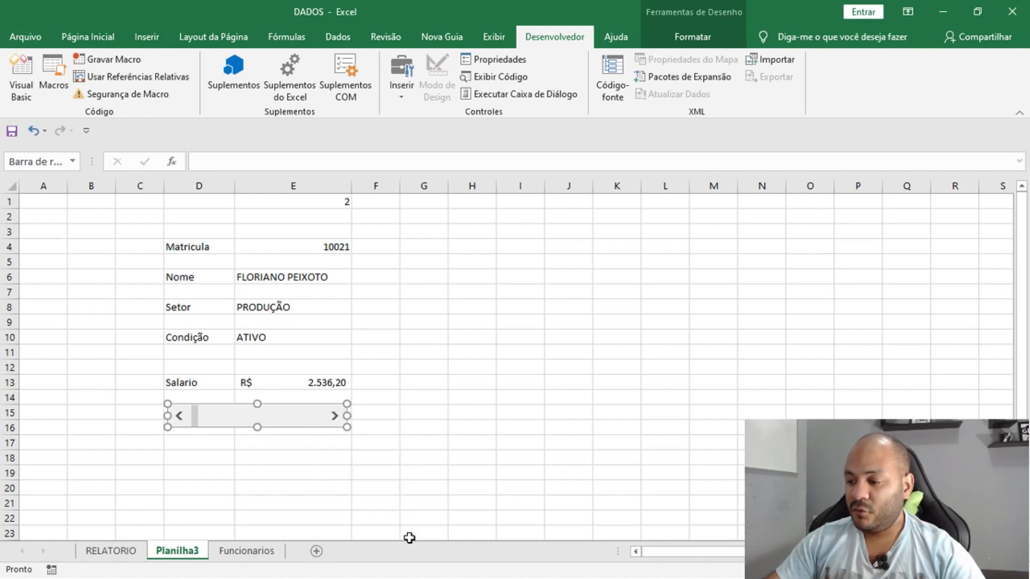
pyautogui.moveTo(398, 201); pyautogui.dragTo(601, 202)
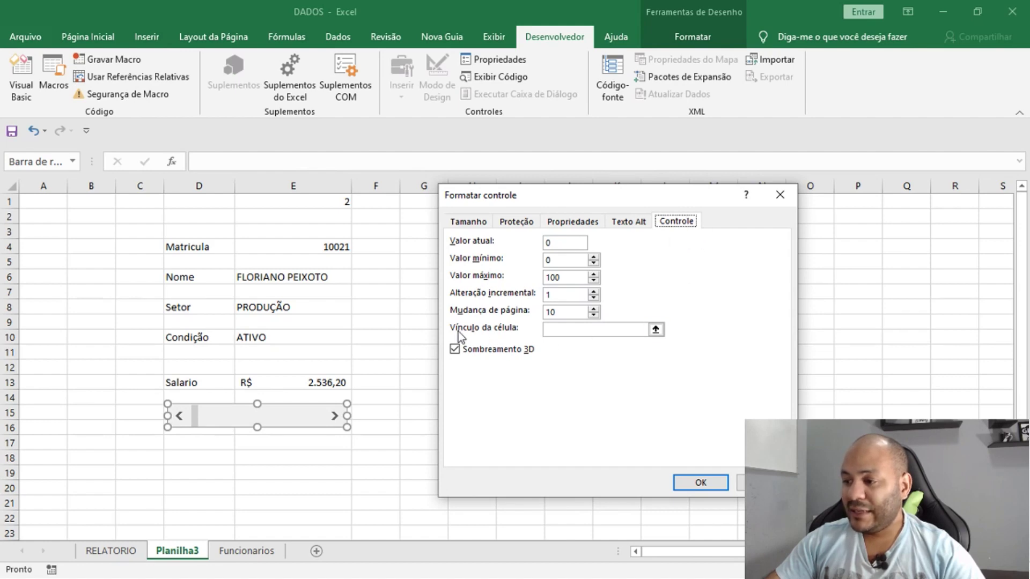
pyautogui.click(564, 329)
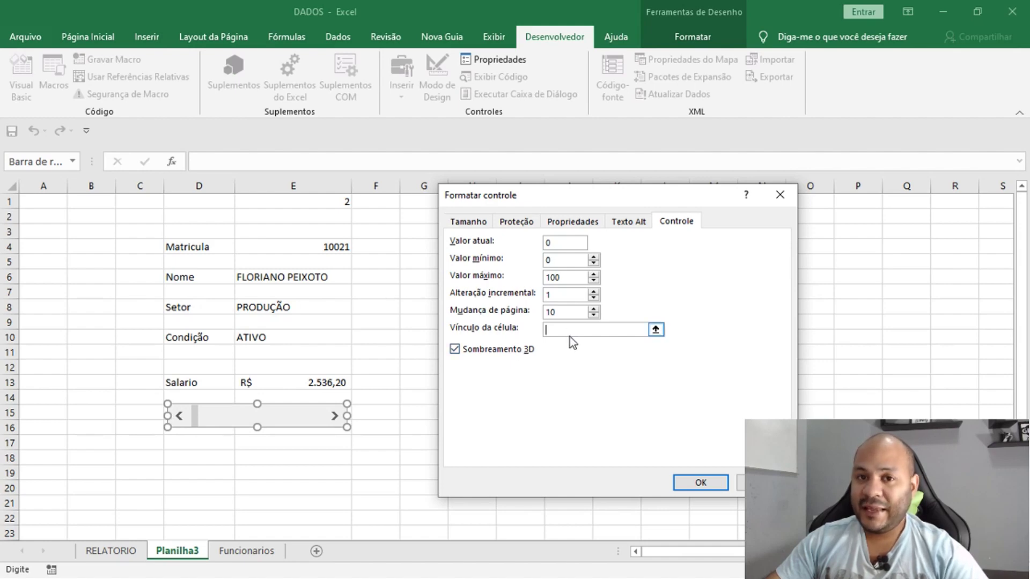
pyautogui.click(322, 200)
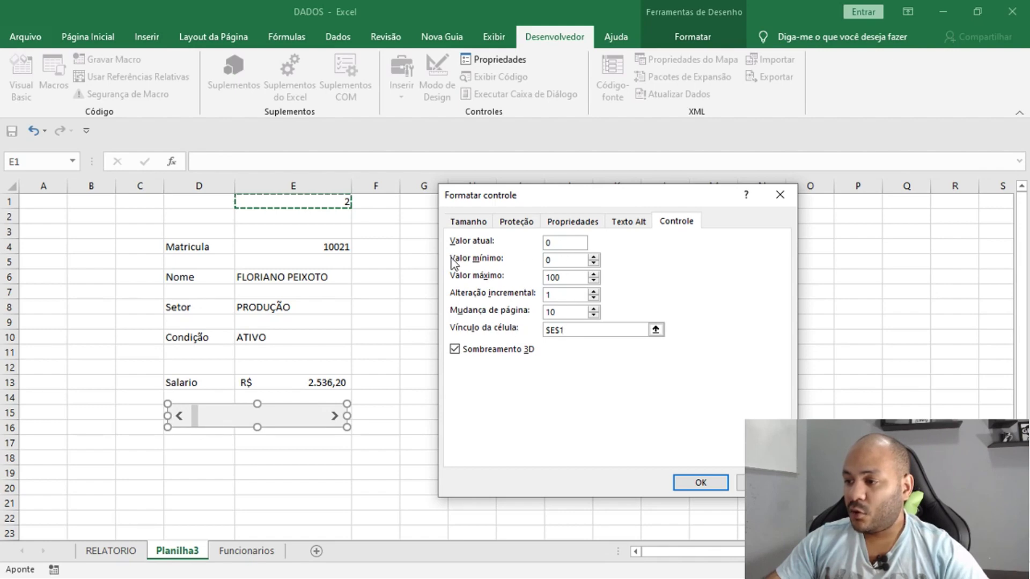
# Set the scroll bar's minimum value to 1 and maximum value to 30, and apply the control settings
pyautogui.click(593, 257)
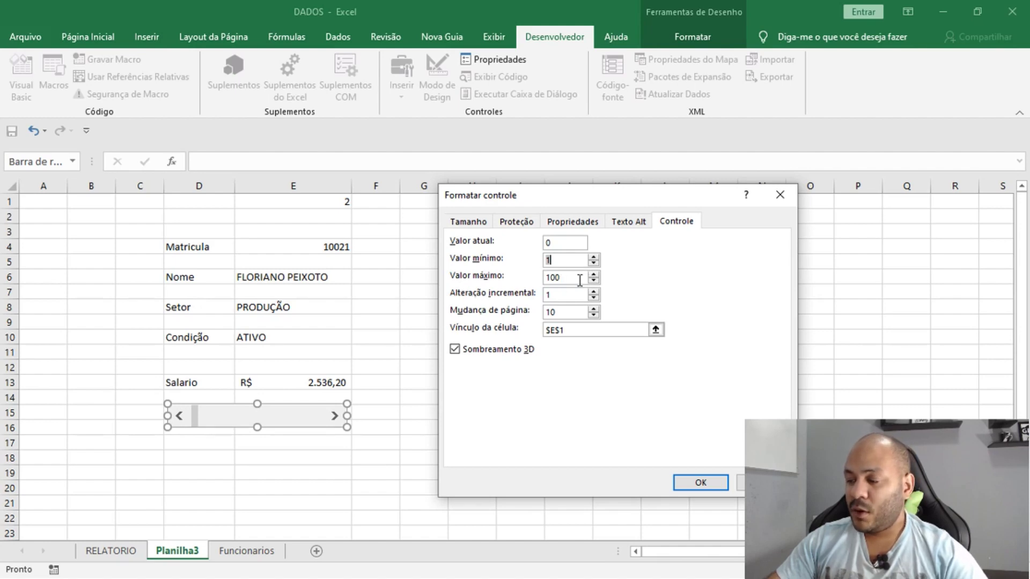
pyautogui.moveTo(562, 278); pyautogui.dragTo(547, 277)
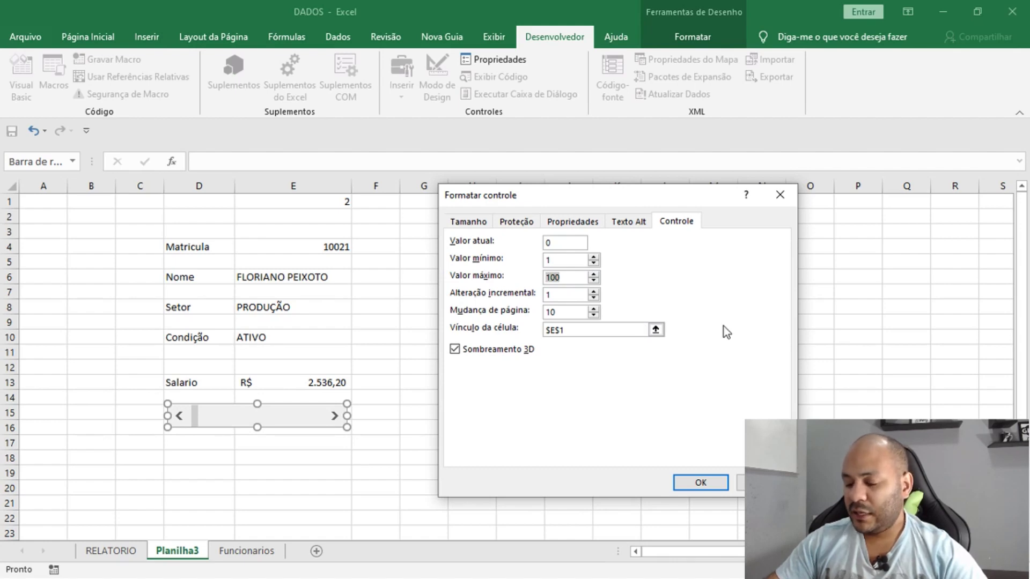
pyautogui.write('30')
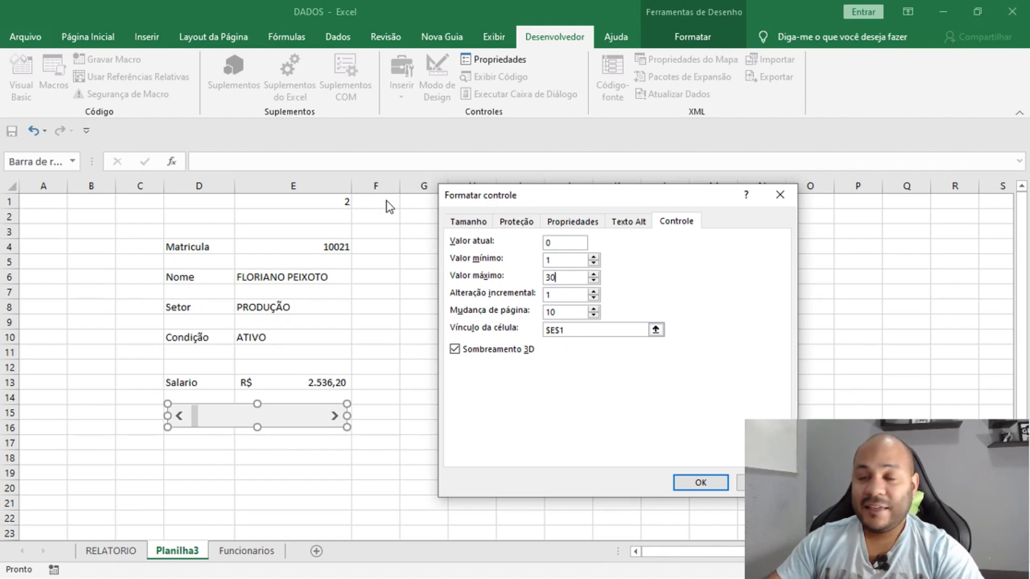
pyautogui.click(699, 485)
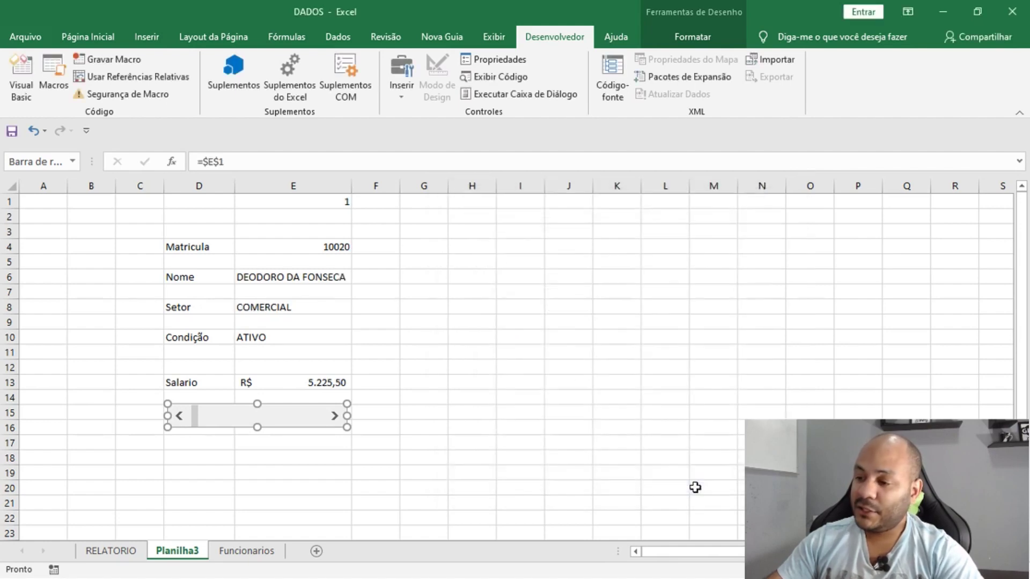
pyautogui.click(461, 395)
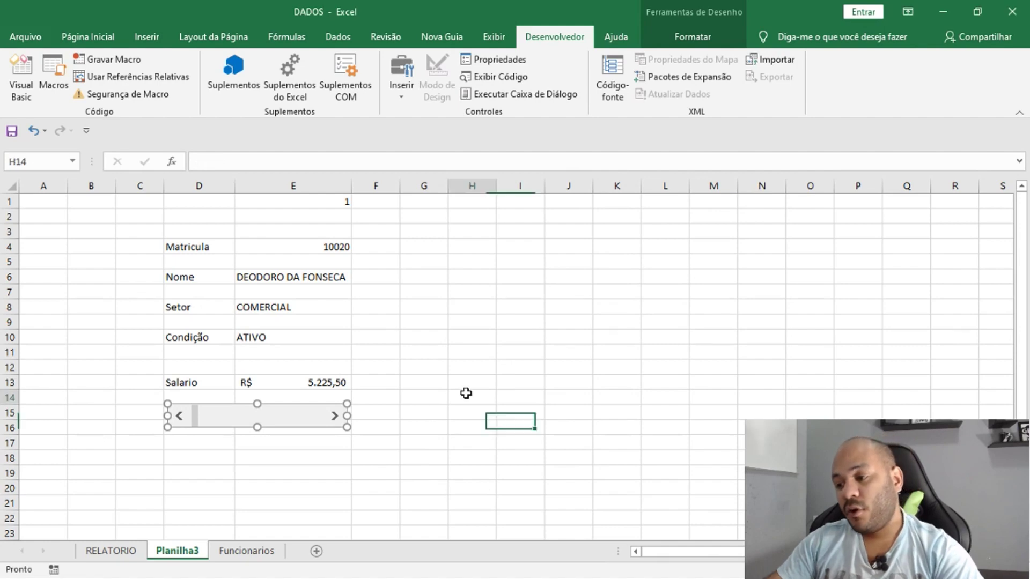
# Test the linked scroll bar by stepping forwards and backwards through the employee records
pyautogui.click(335, 420)
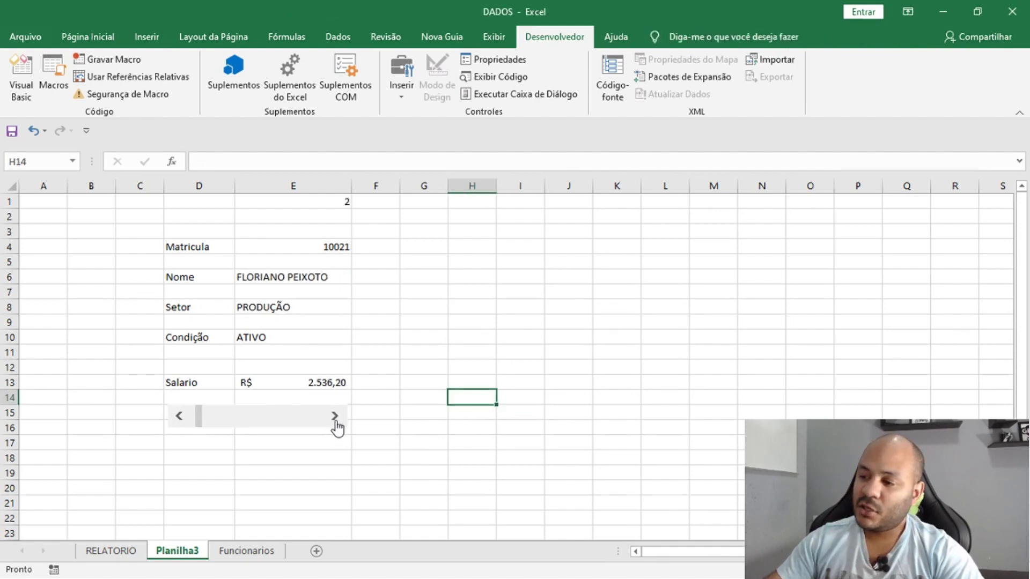
pyautogui.click(335, 418)
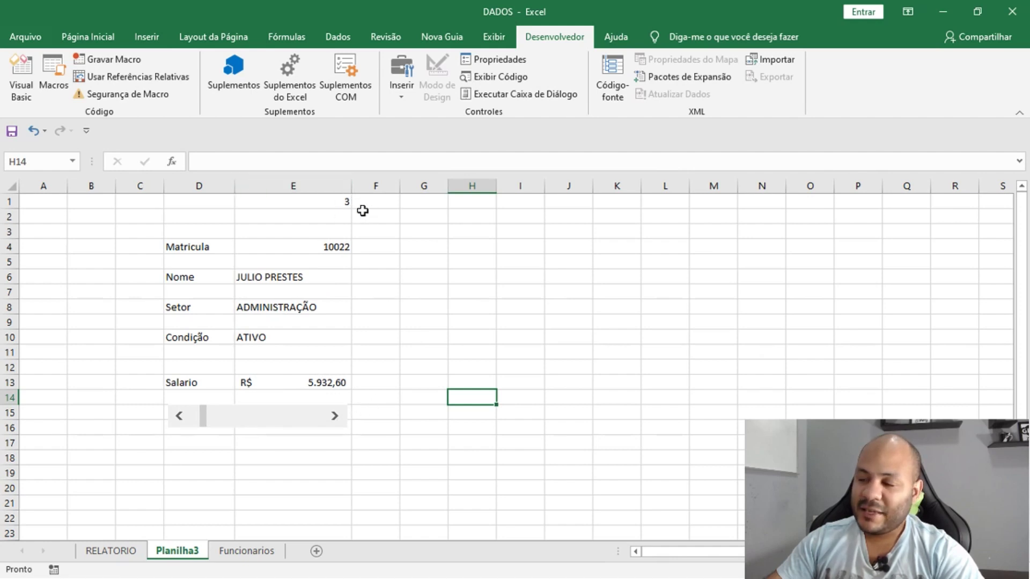
pyautogui.click(335, 420)
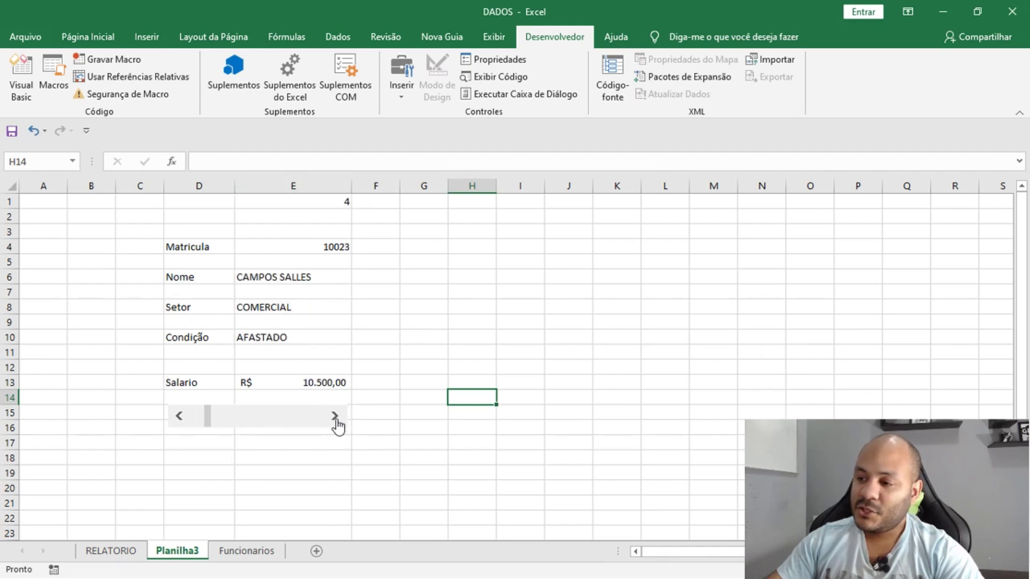
pyautogui.click(335, 418)
pyautogui.click(335, 418)
pyautogui.click(336, 419)
pyautogui.click(335, 419)
pyautogui.click(335, 419)
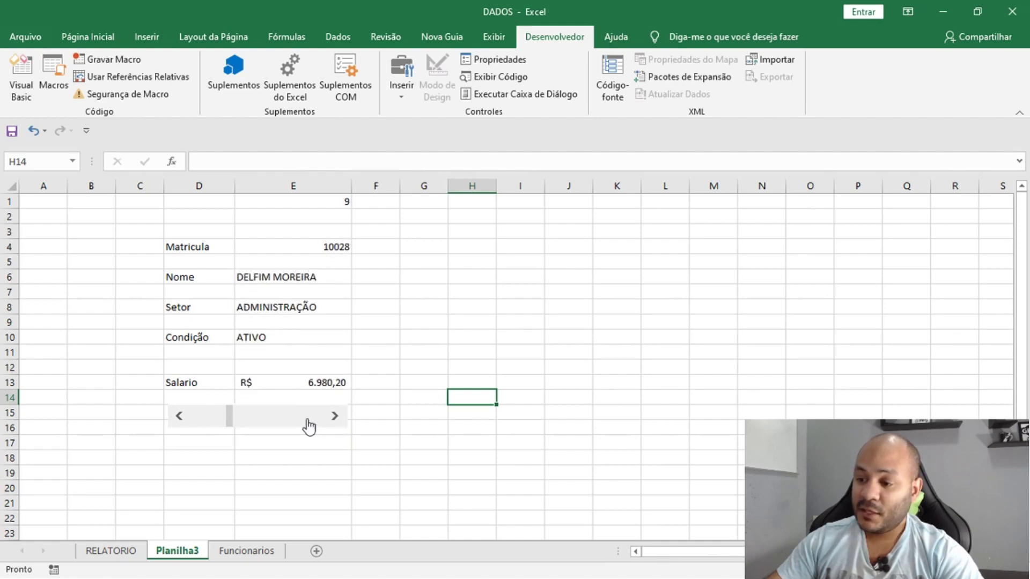
pyautogui.click(180, 418)
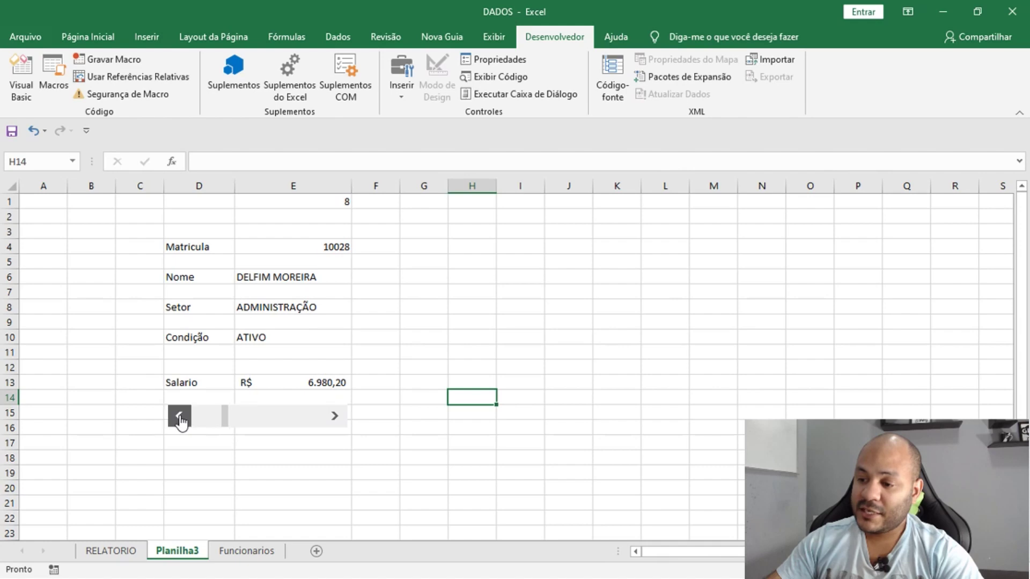
pyautogui.click(180, 418)
pyautogui.click(180, 418)
pyautogui.click(180, 419)
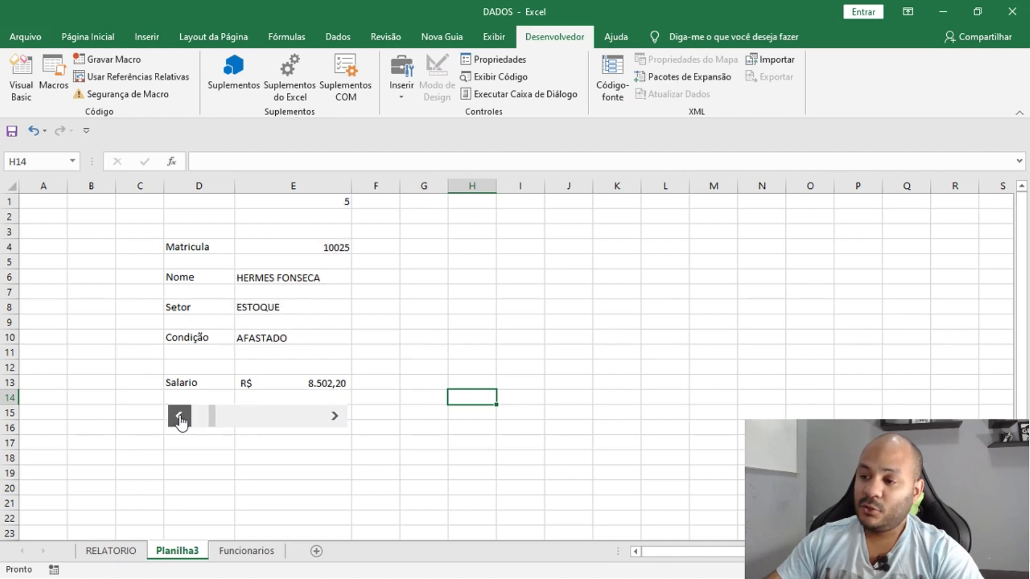
pyautogui.click(335, 417)
pyautogui.click(335, 416)
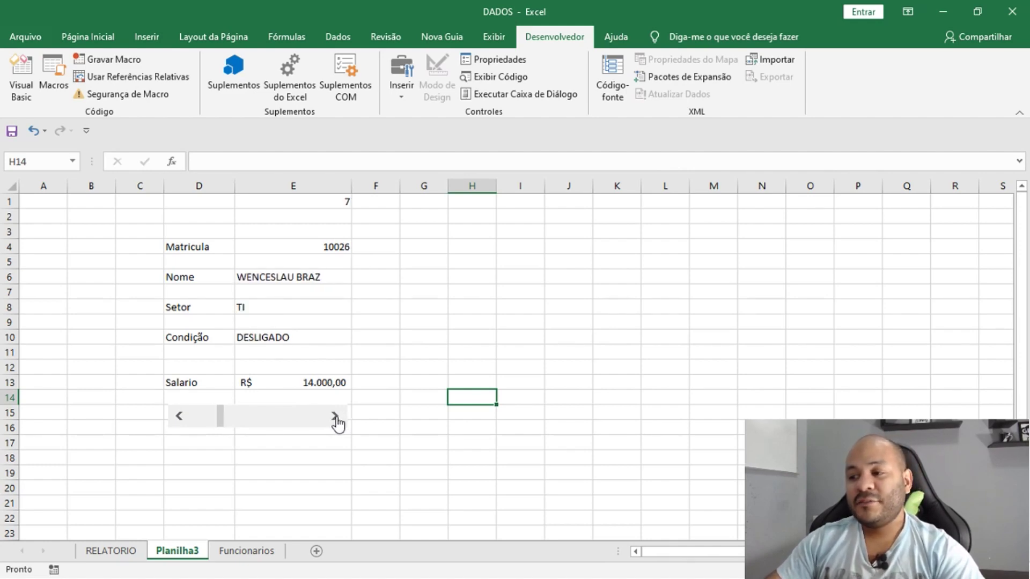
pyautogui.click(335, 416)
pyautogui.click(335, 416)
pyautogui.click(335, 416)
pyautogui.click(335, 416)
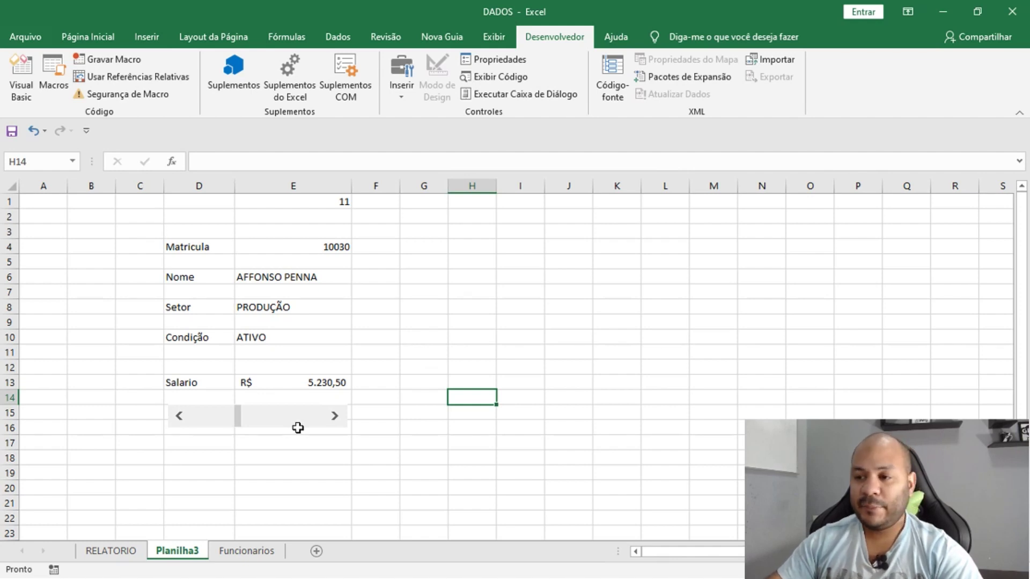
# Fill the label cells D4:D13, from Matricula to Salario, with grey
pyautogui.click(449, 322)
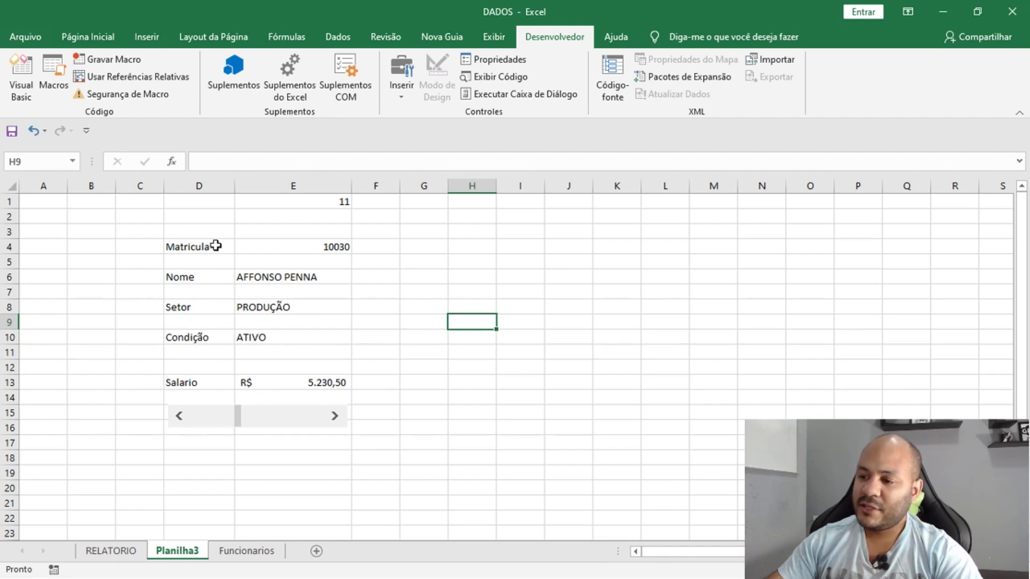
pyautogui.moveTo(172, 248); pyautogui.dragTo(205, 382)
pyautogui.click(107, 37)
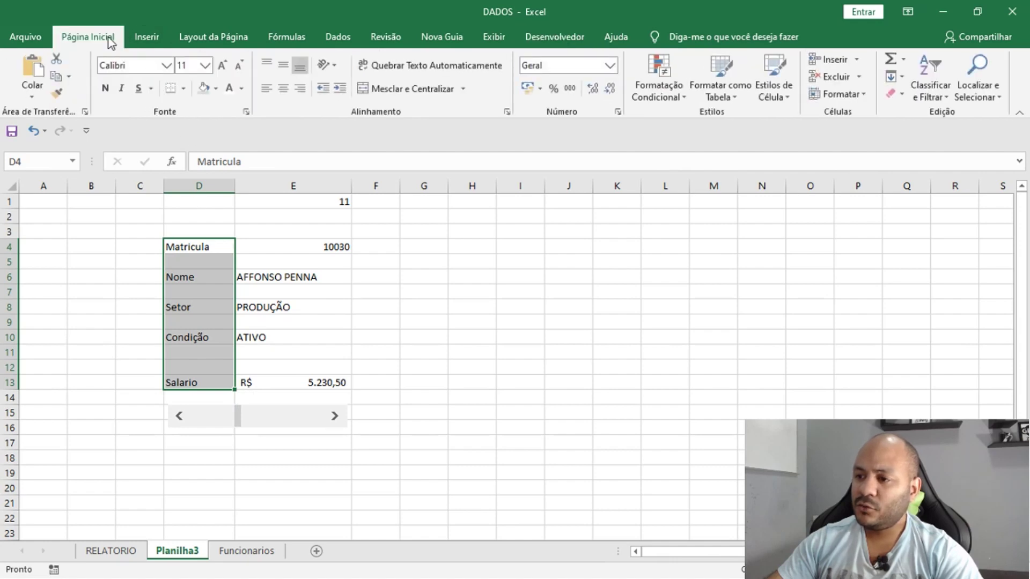
pyautogui.click(214, 89)
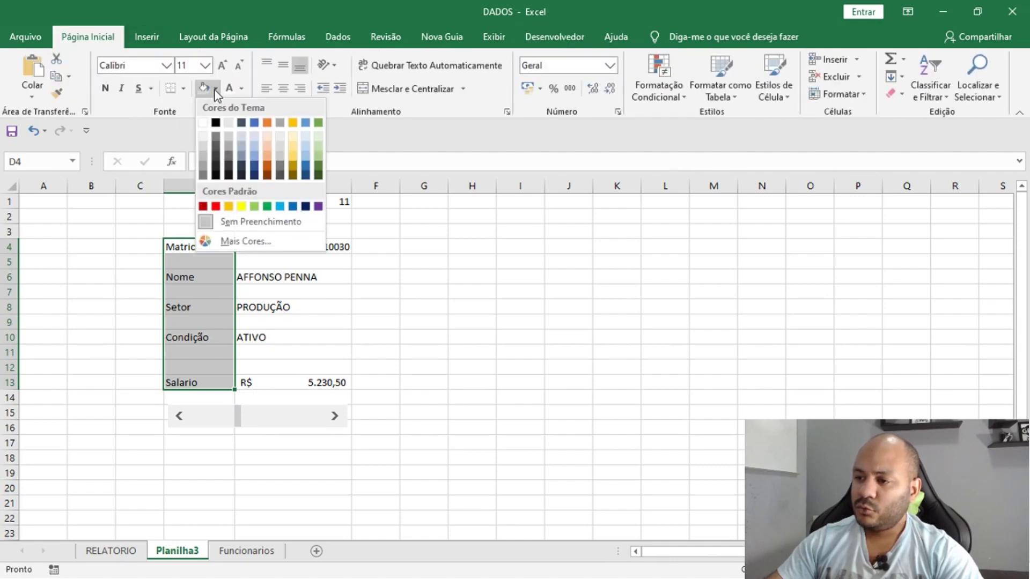
pyautogui.click(205, 157)
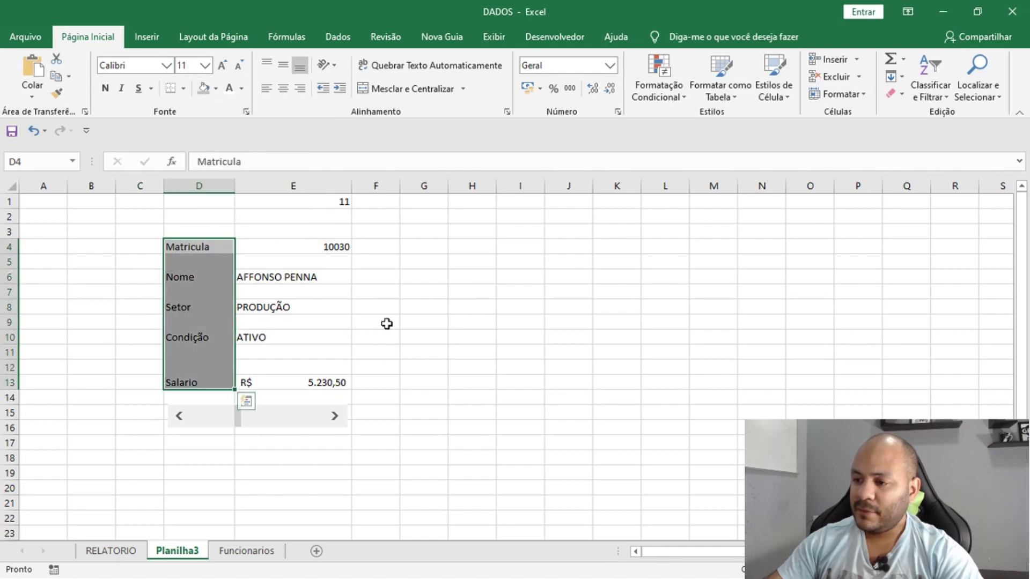
pyautogui.click(456, 310)
# Centre the lookup results in E4:E13 horizontally
pyautogui.click(298, 280)
pyautogui.moveTo(304, 246); pyautogui.dragTo(299, 382)
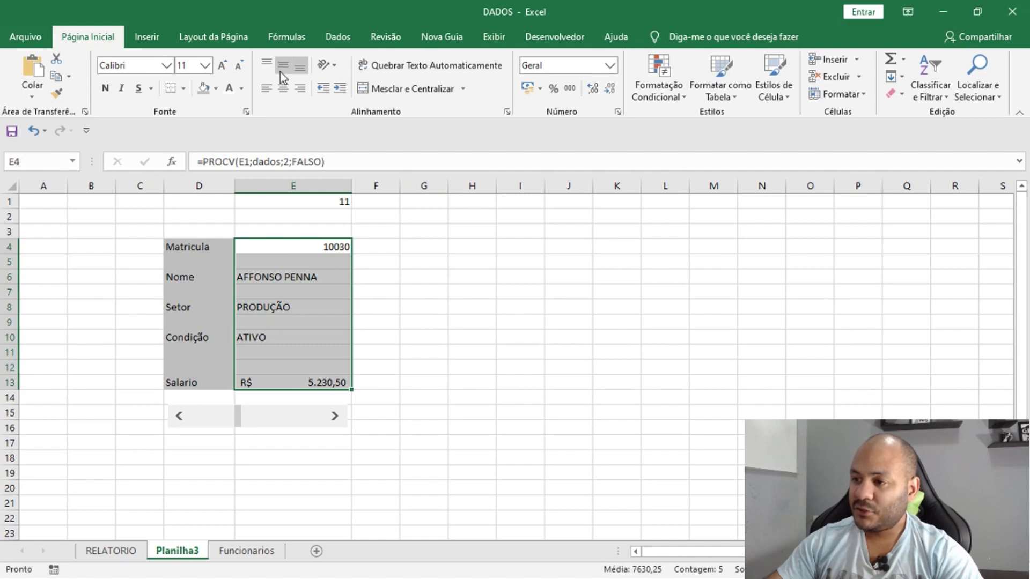
pyautogui.click(285, 89)
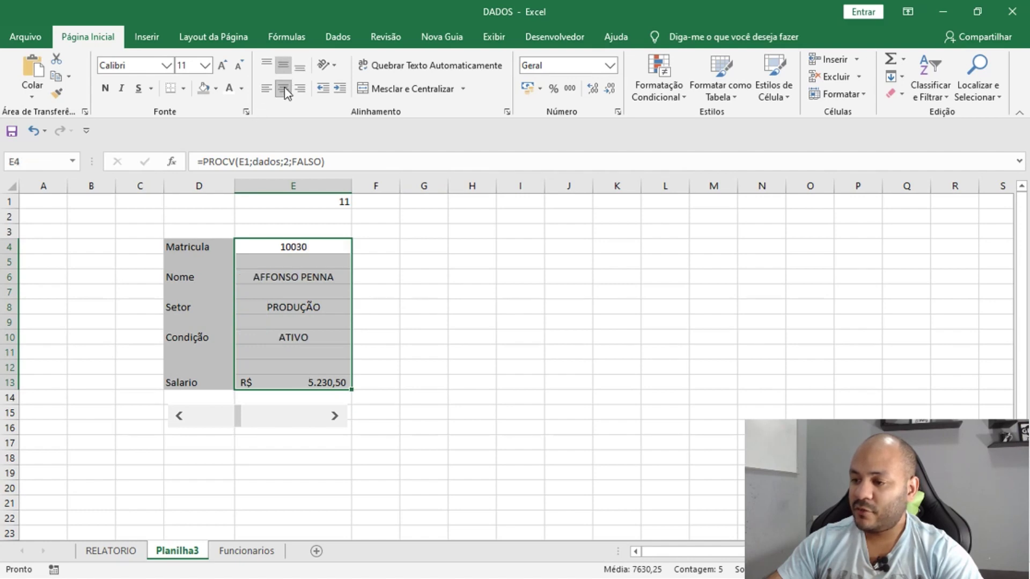
pyautogui.click(587, 335)
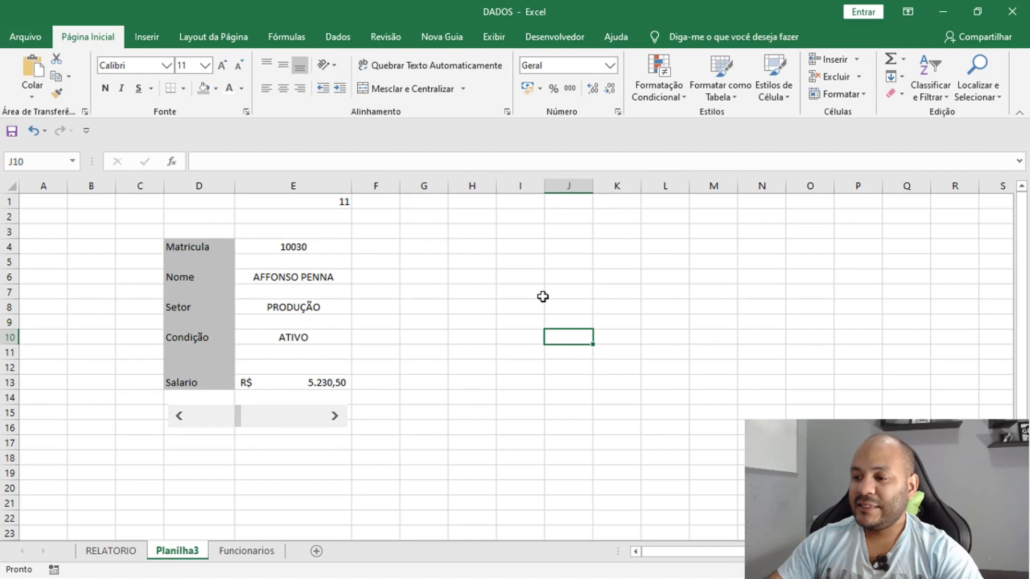
# Hide the gridlines on the Planilha3 sheet
pyautogui.click(398, 276)
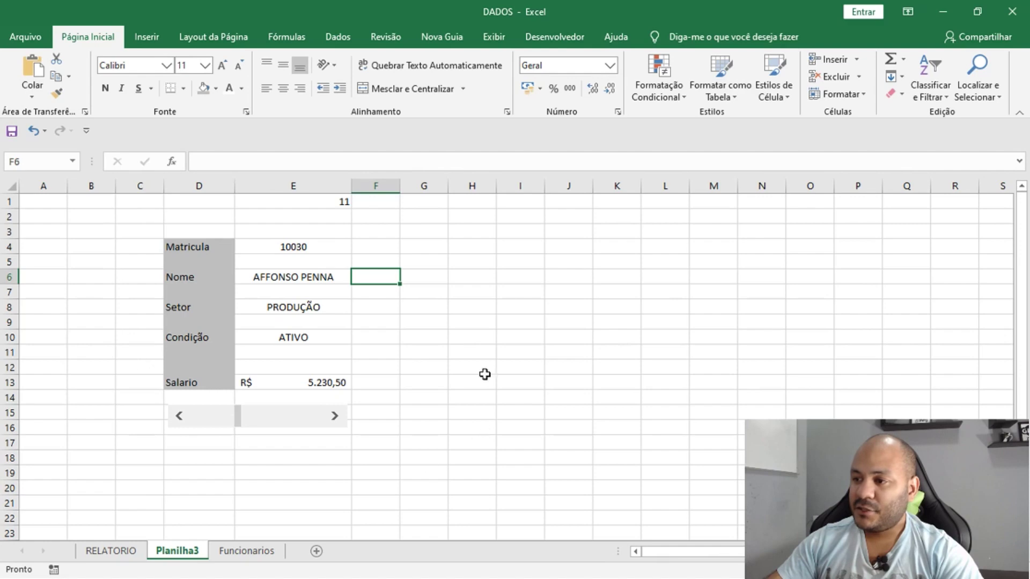
pyautogui.click(494, 38)
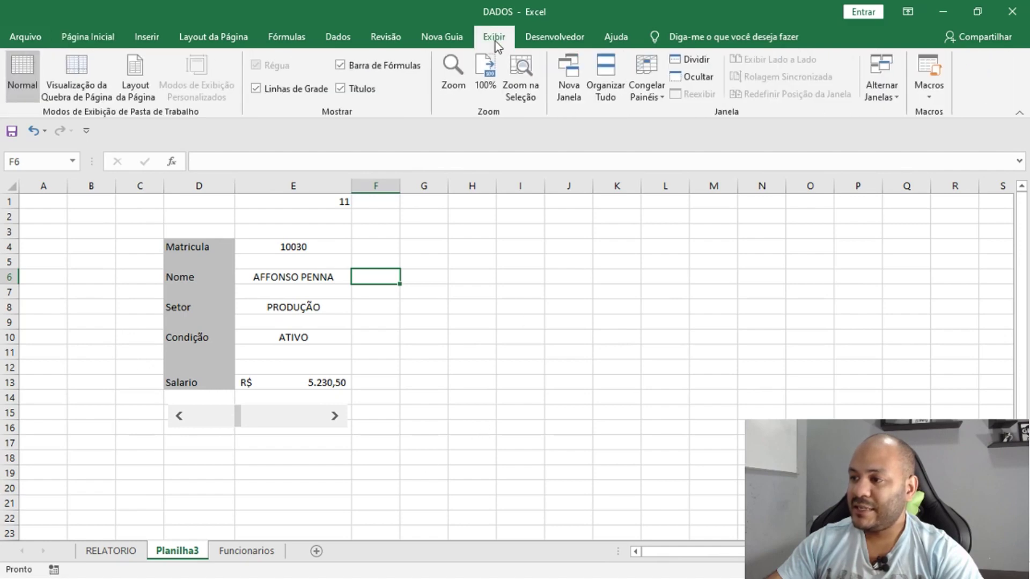
pyautogui.click(280, 90)
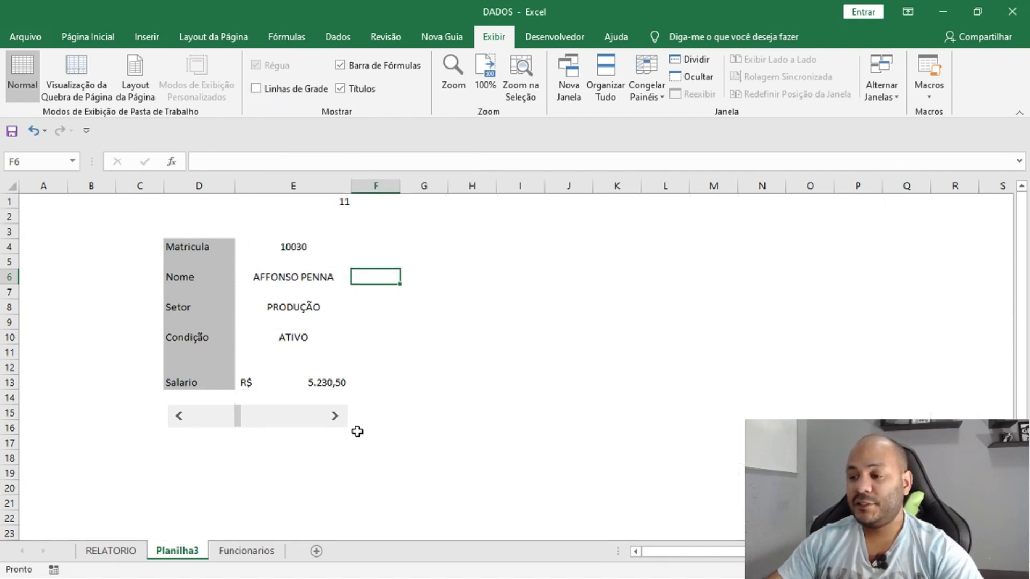
pyautogui.click(452, 388)
# Apply outside borders around the lookup results in E4:E13 and widen column E slightly
pyautogui.moveTo(249, 239); pyautogui.dragTo(259, 305)
pyautogui.click(472, 322)
pyautogui.moveTo(249, 245); pyautogui.dragTo(279, 386)
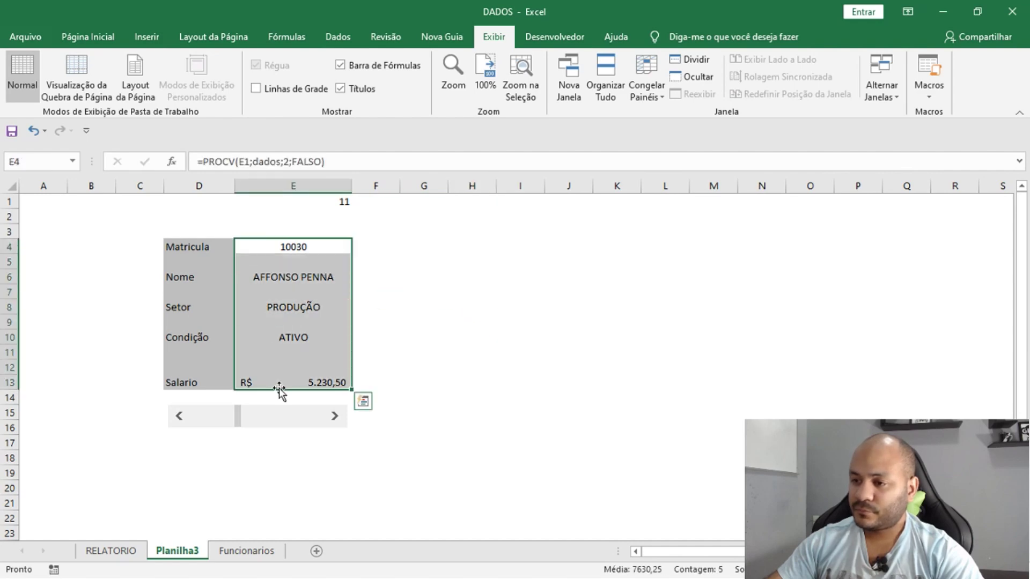
pyautogui.click(107, 38)
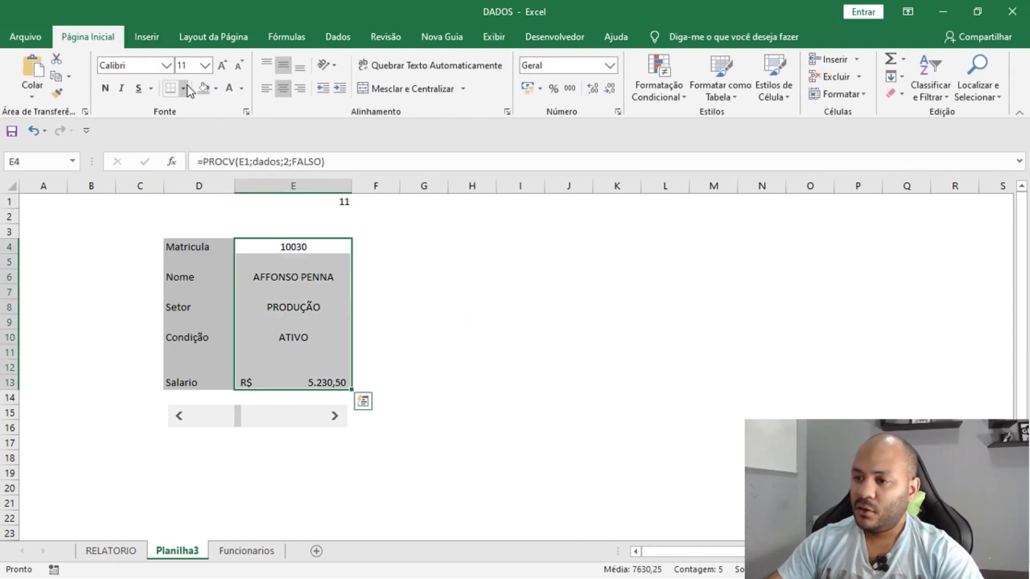
pyautogui.click(184, 88)
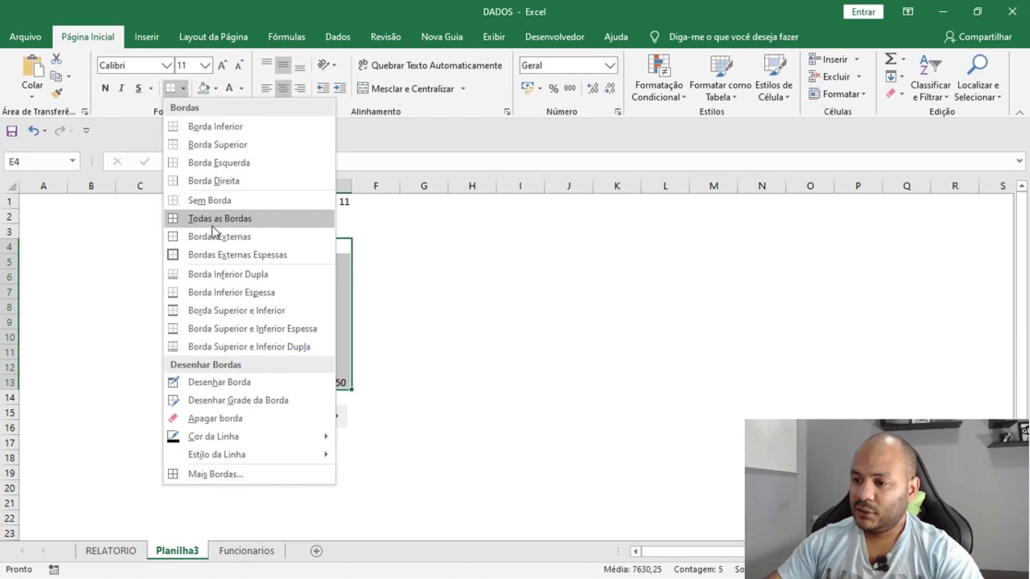
pyautogui.click(234, 237)
pyautogui.click(493, 312)
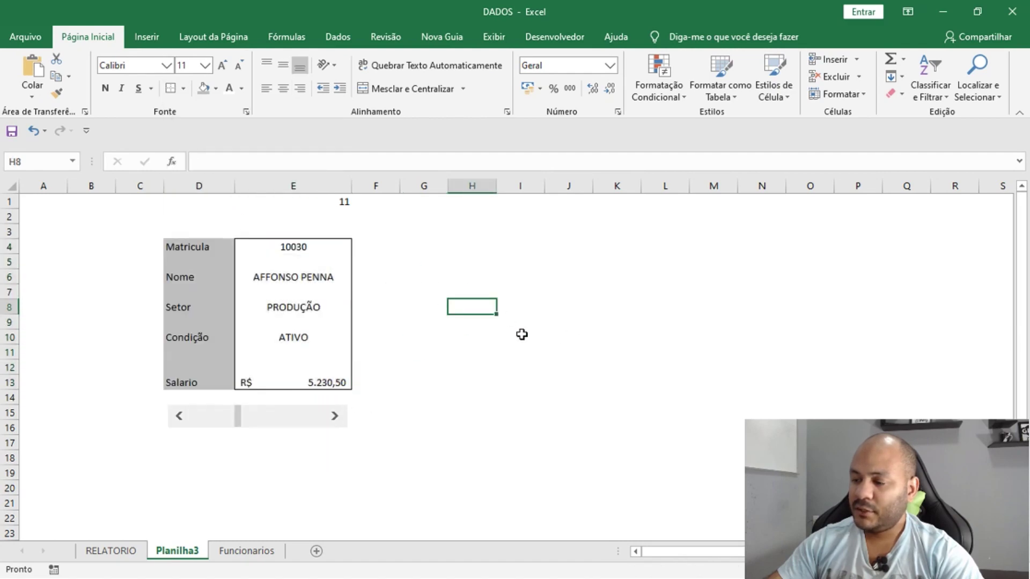
pyautogui.moveTo(350, 187); pyautogui.dragTo(386, 187)
pyautogui.click(495, 325)
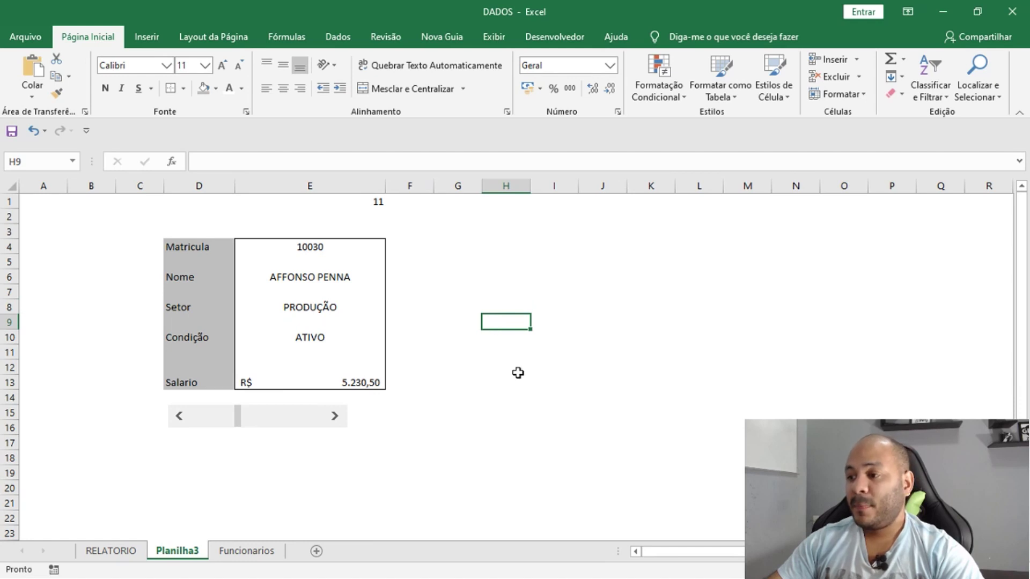
# Browse the records in the formatted report by stepping the scroll bar forwards and back, ending on code 16
pyautogui.click(336, 419)
pyautogui.click(335, 420)
pyautogui.click(335, 418)
pyautogui.click(335, 418)
pyautogui.click(335, 418)
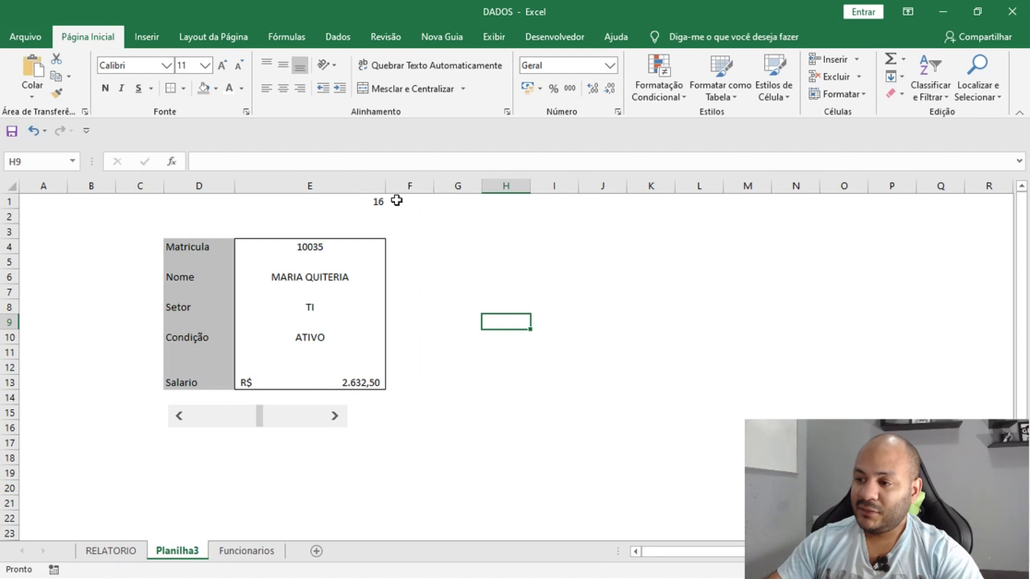
pyautogui.click(336, 417)
pyautogui.click(336, 417)
pyautogui.click(336, 417)
pyautogui.click(179, 416)
pyautogui.click(179, 415)
pyautogui.click(179, 416)
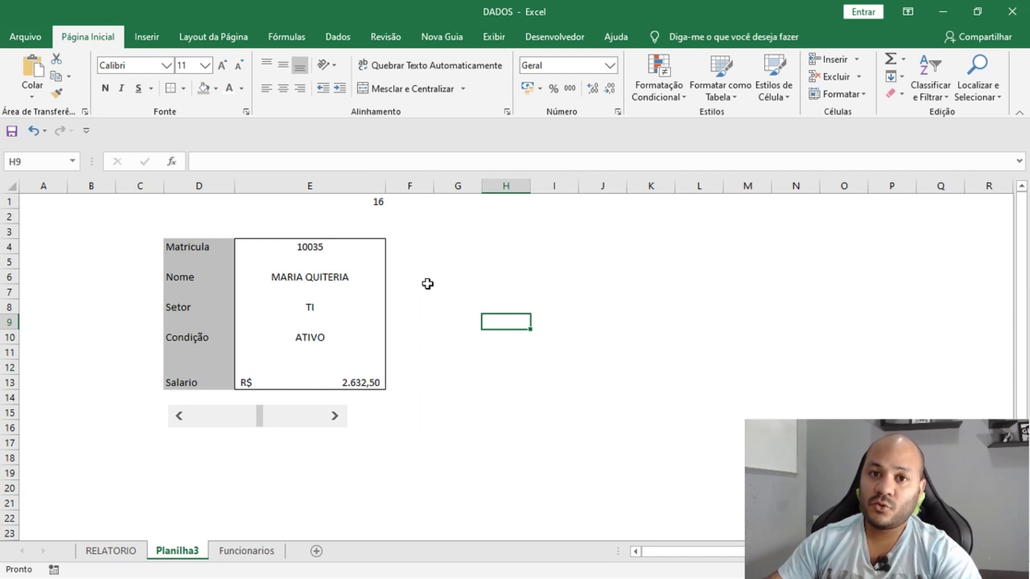
# Hide the code in cell E1 by setting its font colour to white
pyautogui.click(461, 233)
pyautogui.click(358, 202)
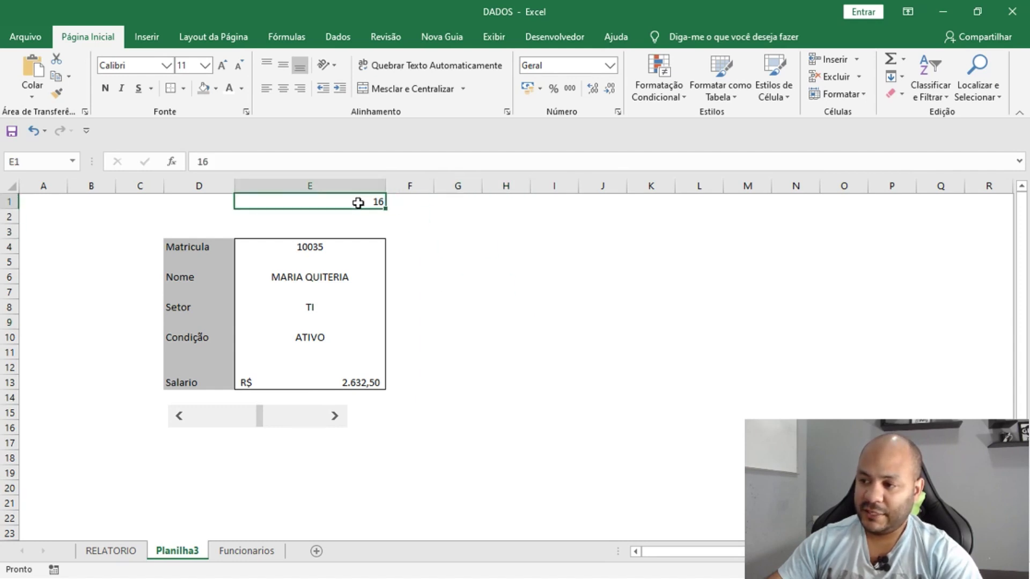
pyautogui.click(243, 87)
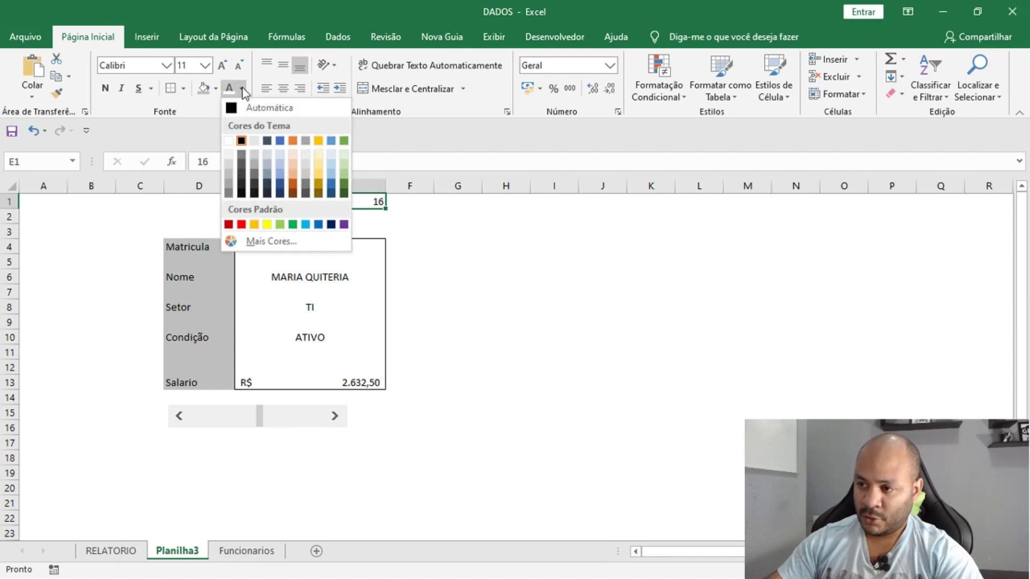
pyautogui.click(229, 141)
pyautogui.click(501, 241)
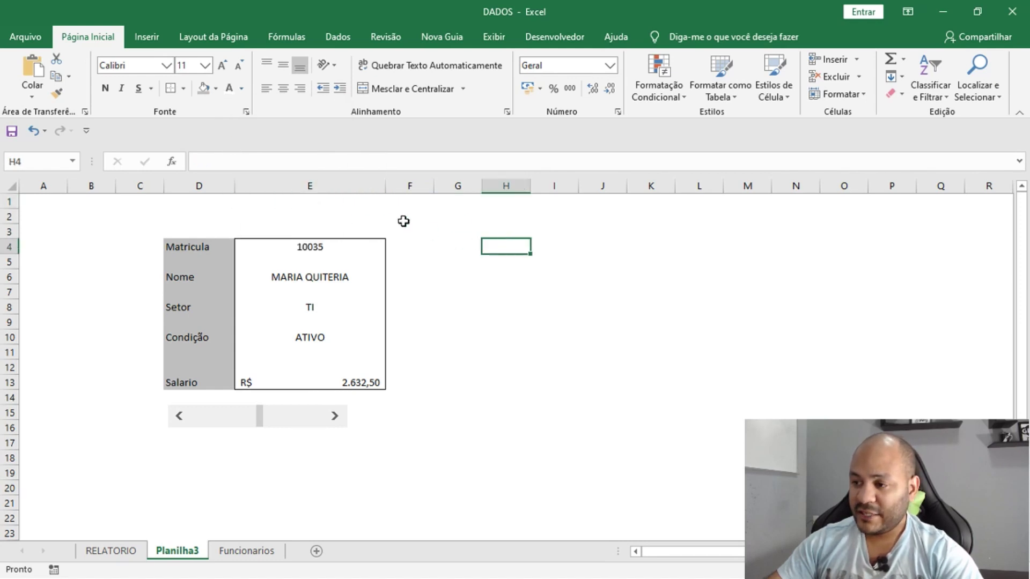
pyautogui.click(376, 201)
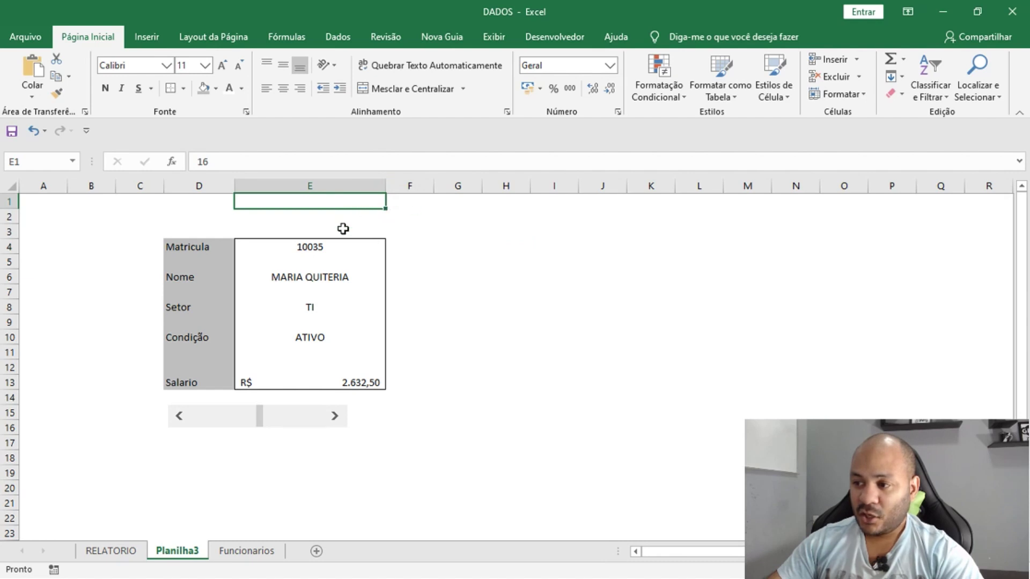
pyautogui.click(582, 338)
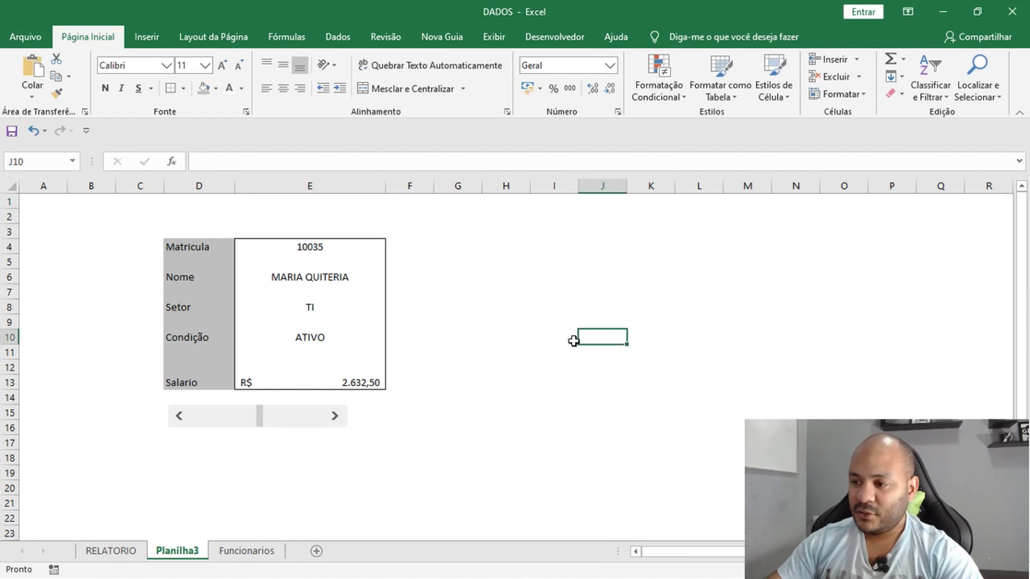
# Step through the employee records with the scroll bar in both directions and view the source table on the Funcionarios sheet
pyautogui.click(339, 422)
pyautogui.click(340, 421)
pyautogui.click(339, 422)
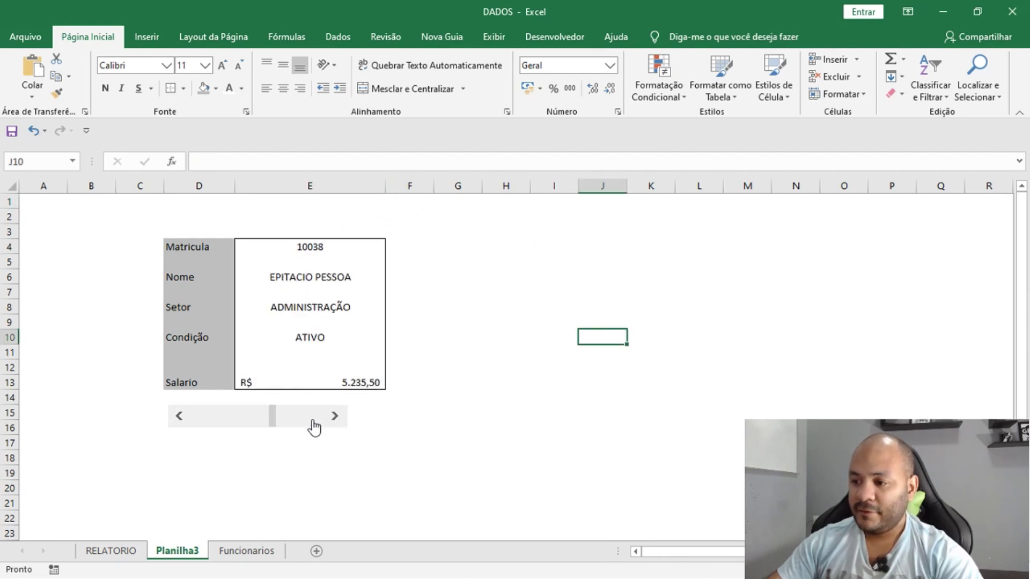
pyautogui.click(186, 421)
pyautogui.click(185, 422)
pyautogui.click(185, 421)
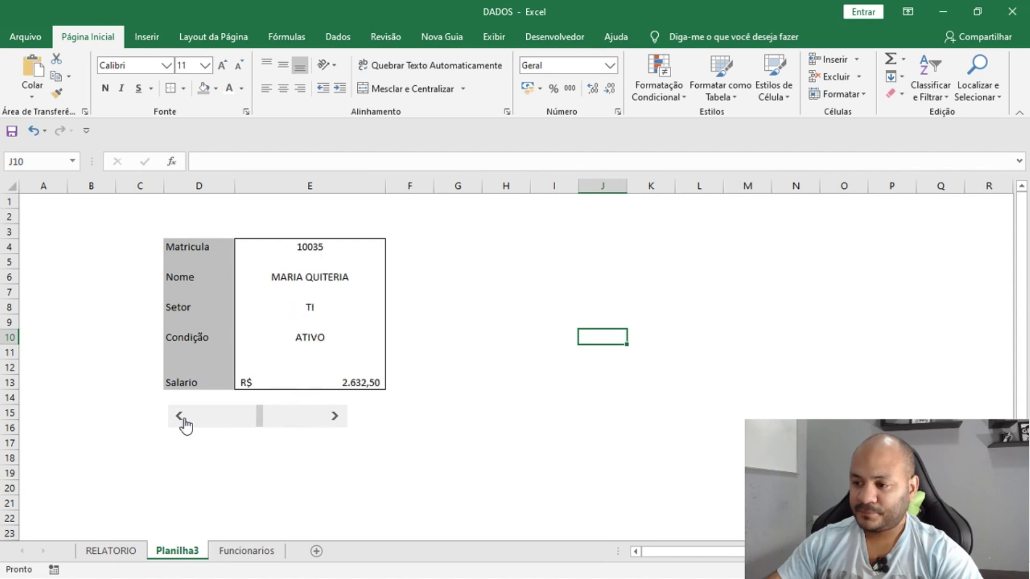
pyautogui.click(185, 421)
pyautogui.click(338, 424)
pyautogui.click(338, 424)
pyautogui.click(338, 424)
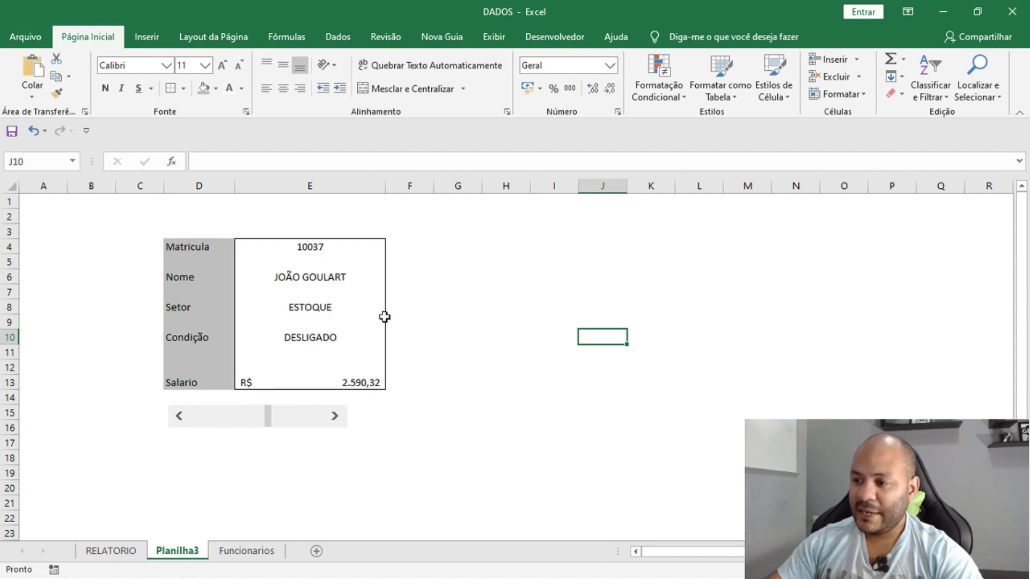
pyautogui.click(336, 421)
pyautogui.click(336, 422)
pyautogui.click(336, 422)
pyautogui.click(335, 422)
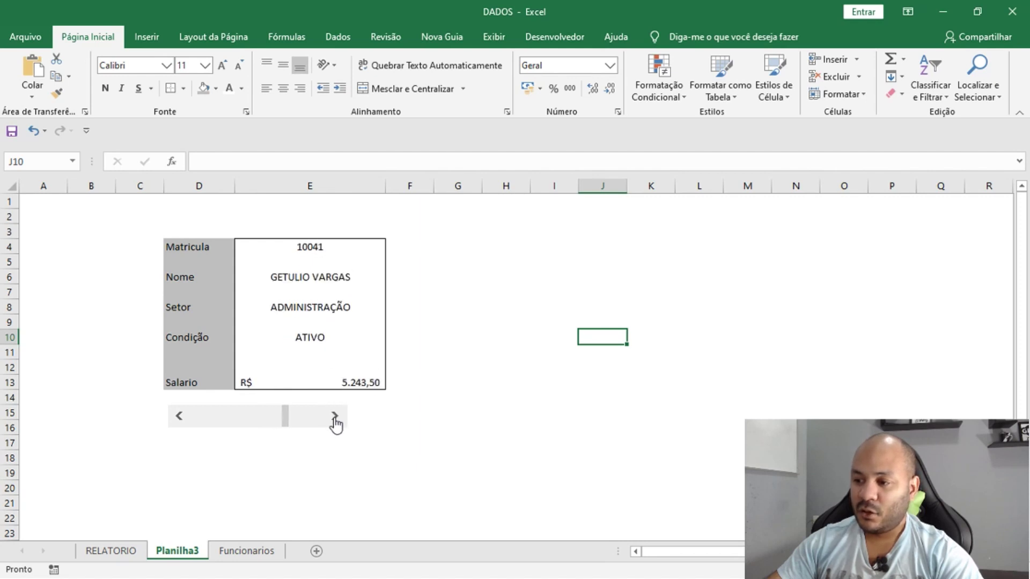
pyautogui.click(179, 419)
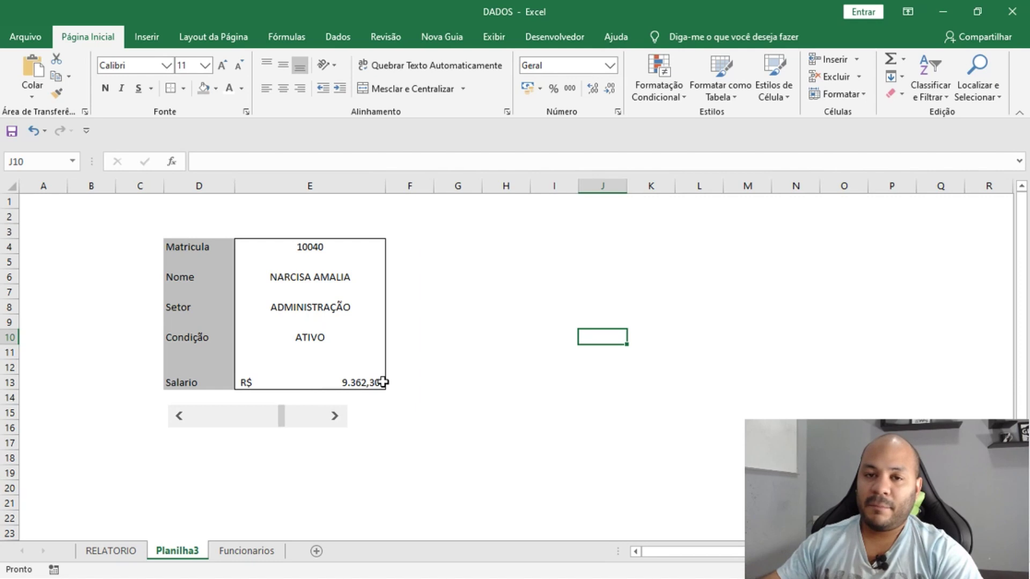
pyautogui.click(334, 420)
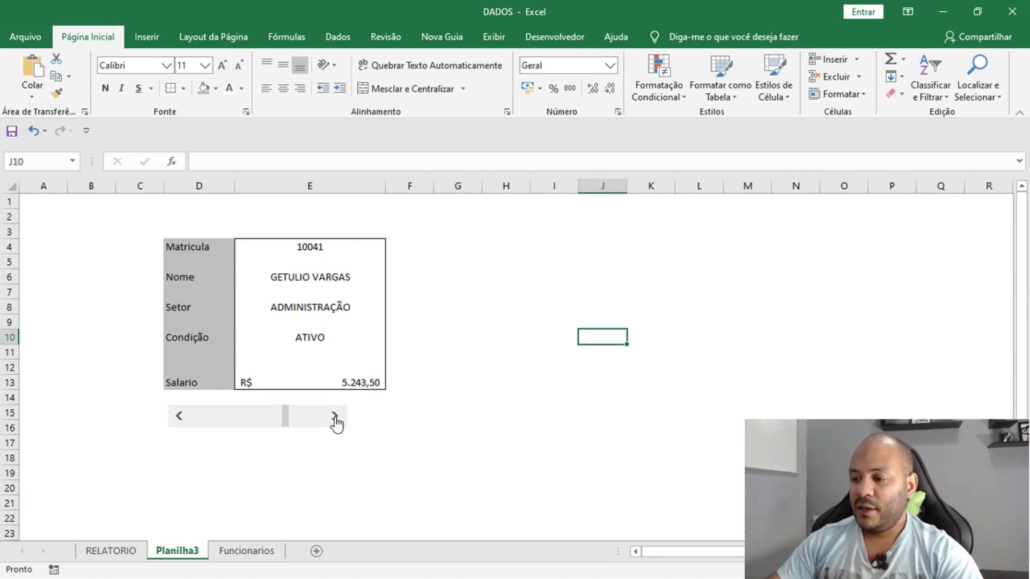
pyautogui.click(334, 420)
pyautogui.click(334, 419)
pyautogui.click(335, 419)
pyautogui.click(335, 420)
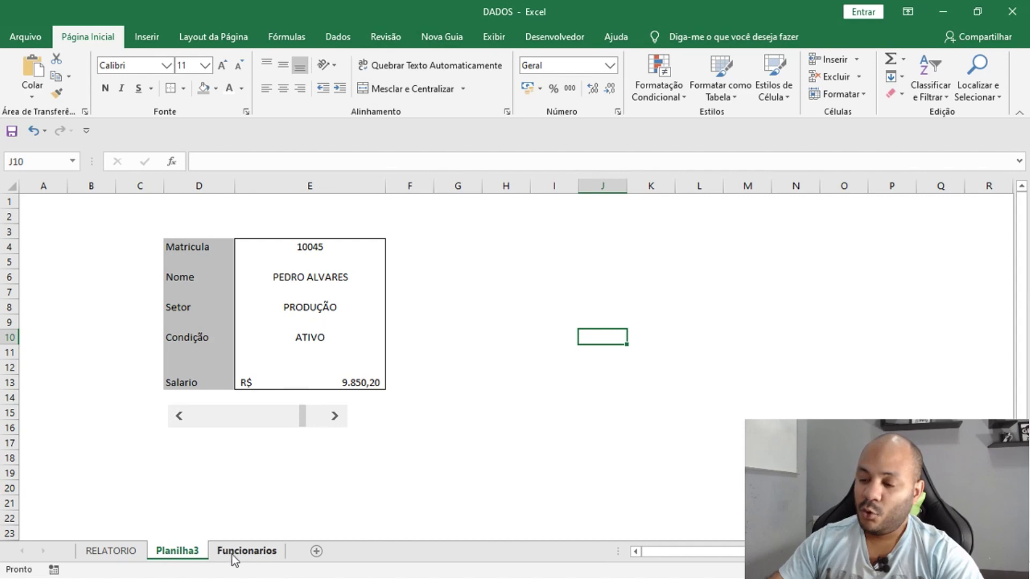
pyautogui.click(250, 552)
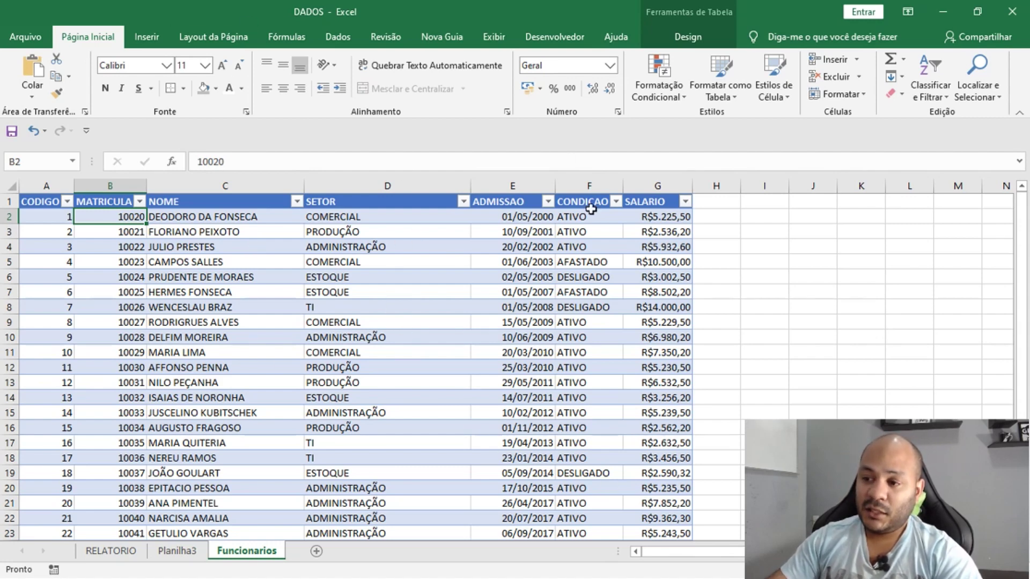
# Rename the Planilha3 sheet as Relatorio2
pyautogui.click(177, 551)
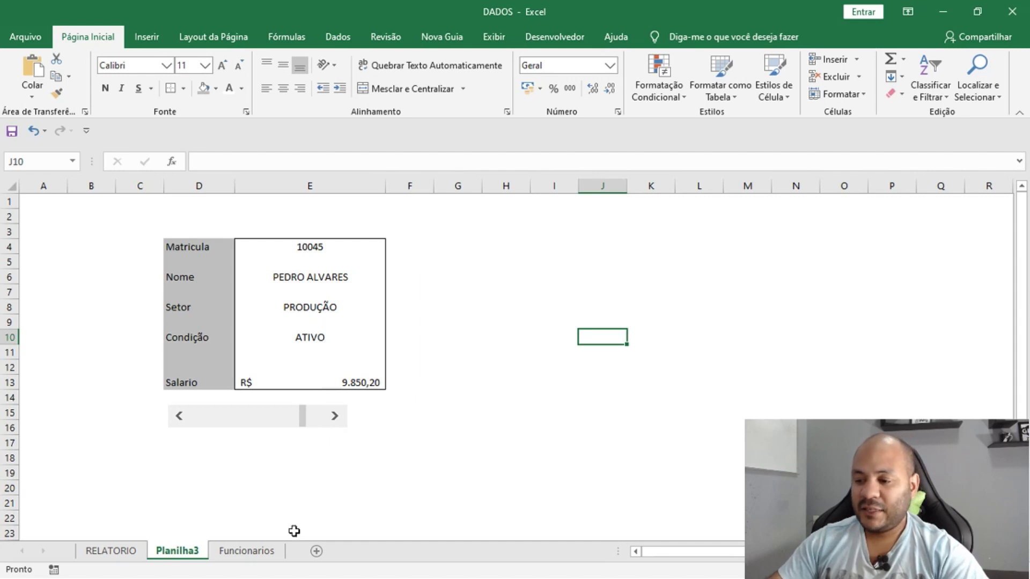
pyautogui.doubleClick(177, 553)
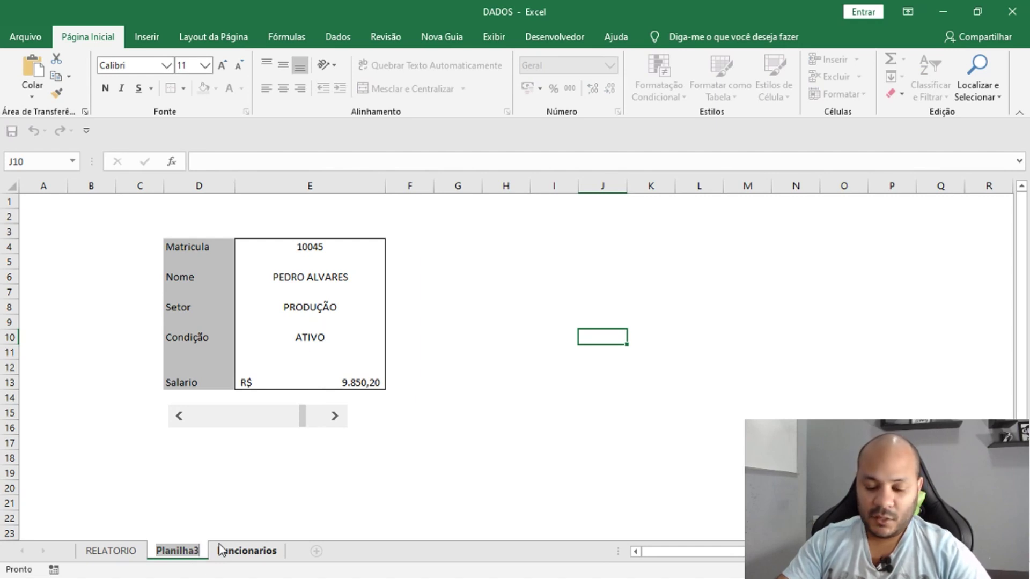
pyautogui.write('Relatorio')
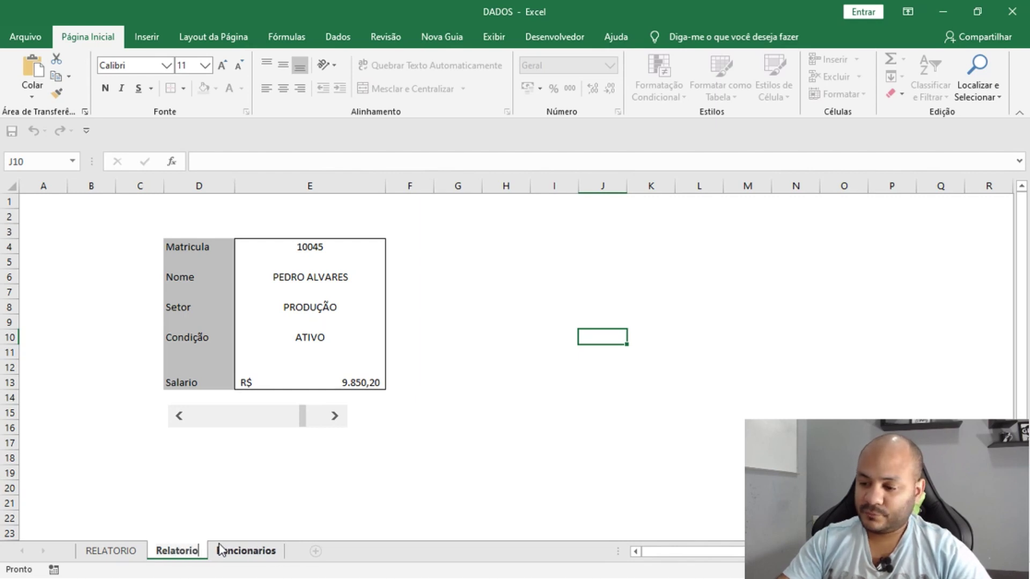
pyautogui.write('2')
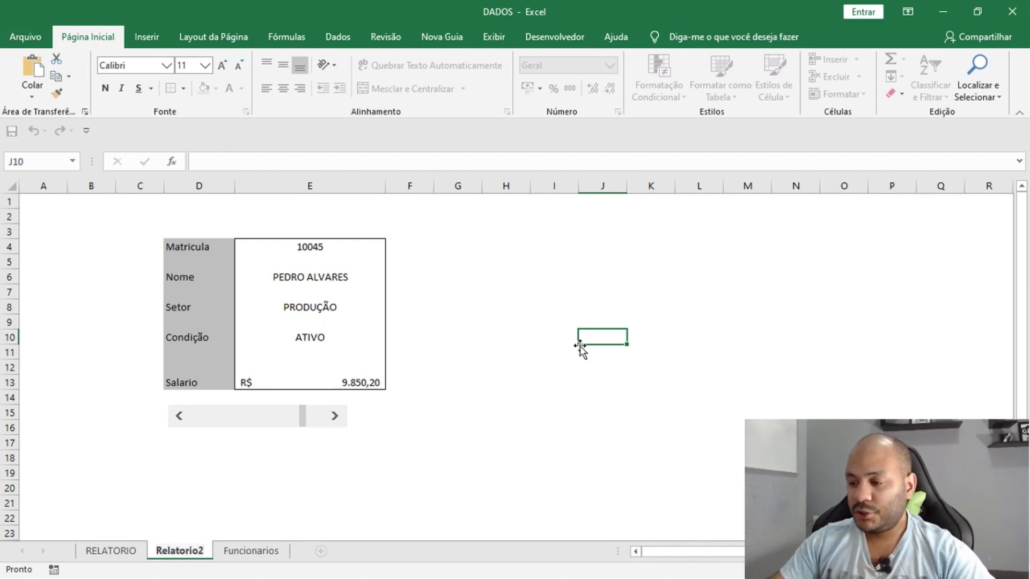
pyautogui.click(538, 306)
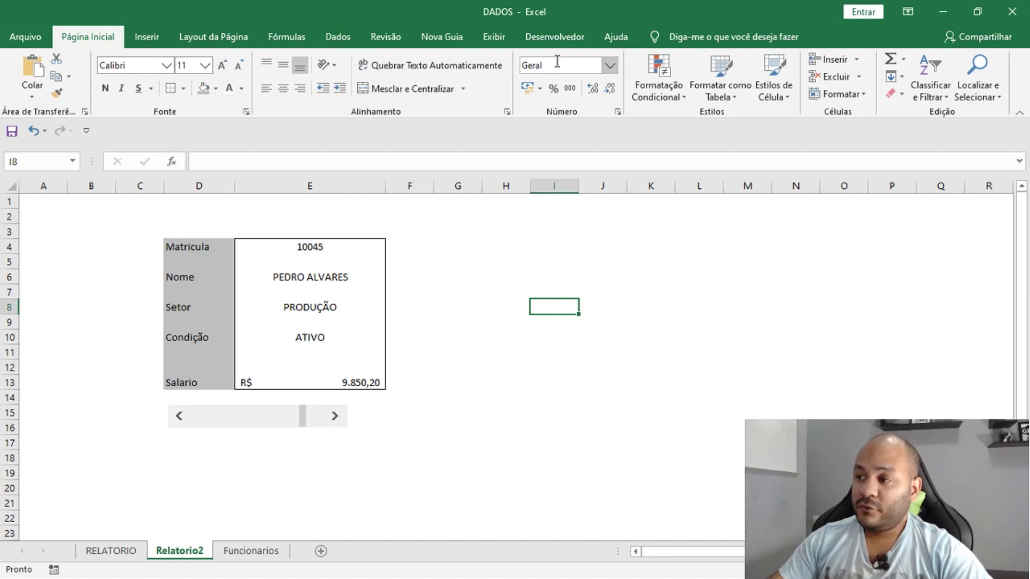
# Open the code module of EstaPastaDeTrabalho in the Visual Basic editor
pyautogui.click(569, 40)
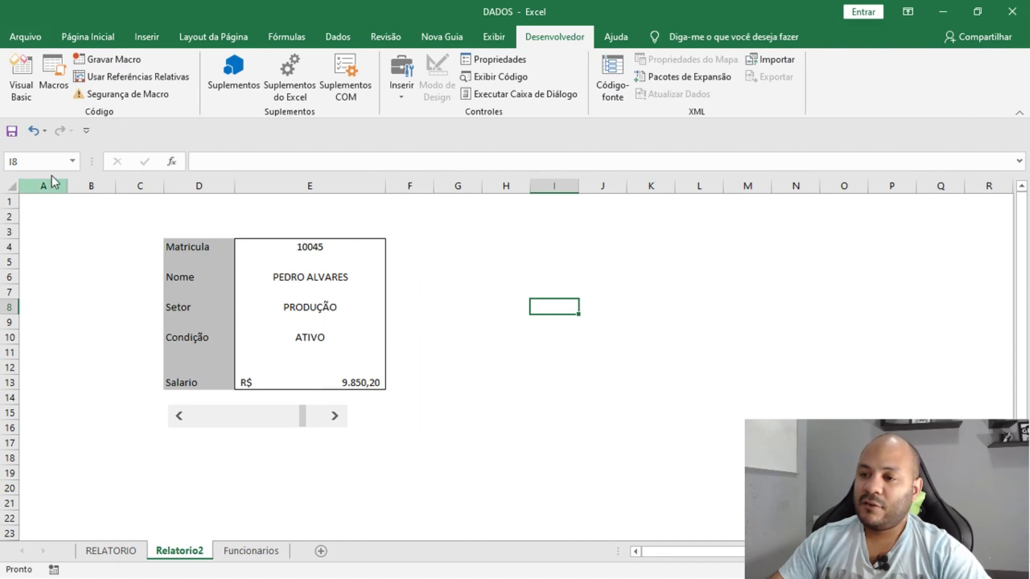
pyautogui.click(23, 91)
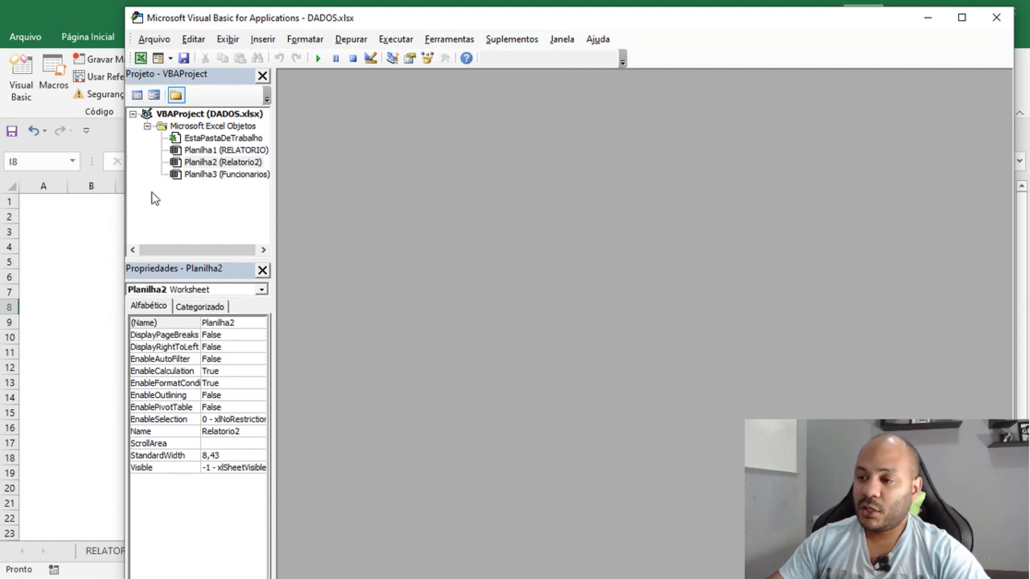
pyautogui.doubleClick(219, 139)
pyautogui.click(218, 141)
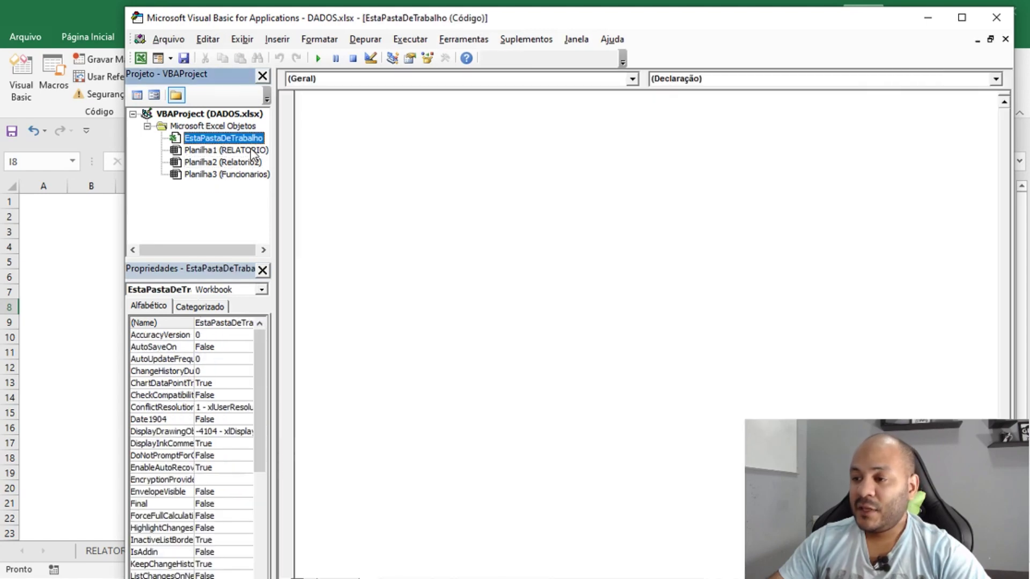
pyautogui.moveTo(718, 21); pyautogui.dragTo(635, 22)
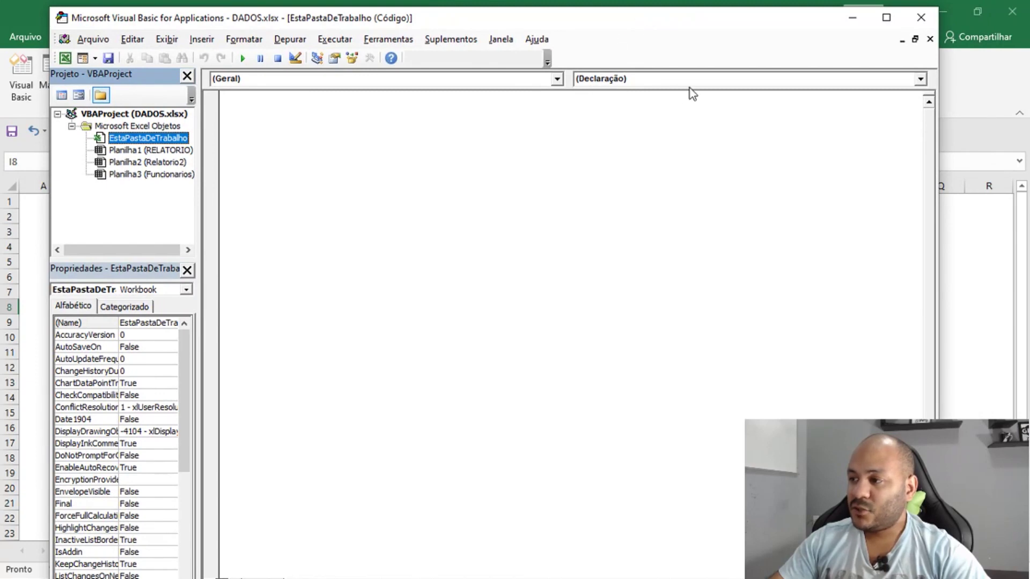
# Create a Workbook_Open event procedure in EstaPastaDeTrabalho and leave blank lines in its body
pyautogui.click(920, 79)
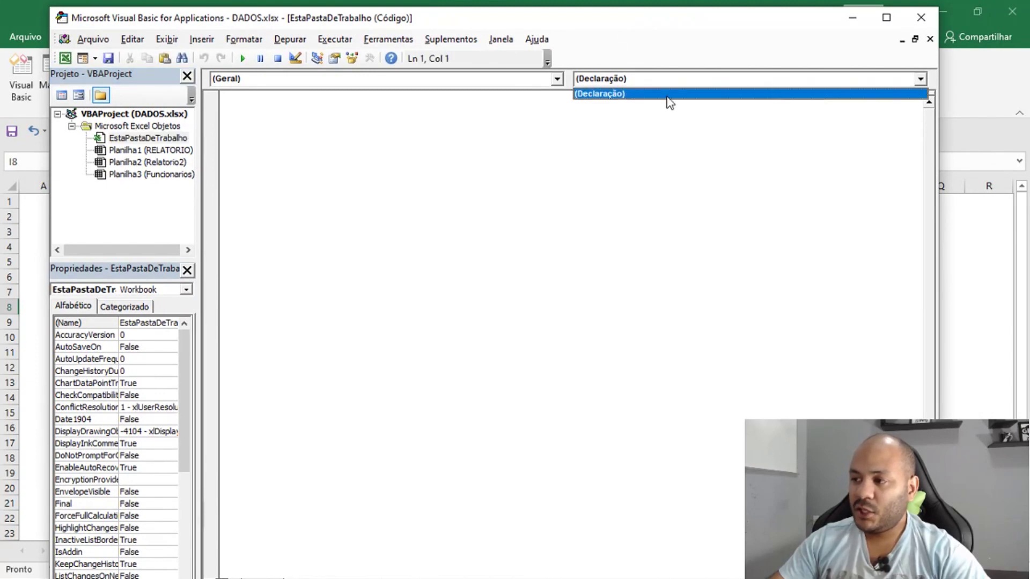
pyautogui.click(558, 80)
pyautogui.click(558, 80)
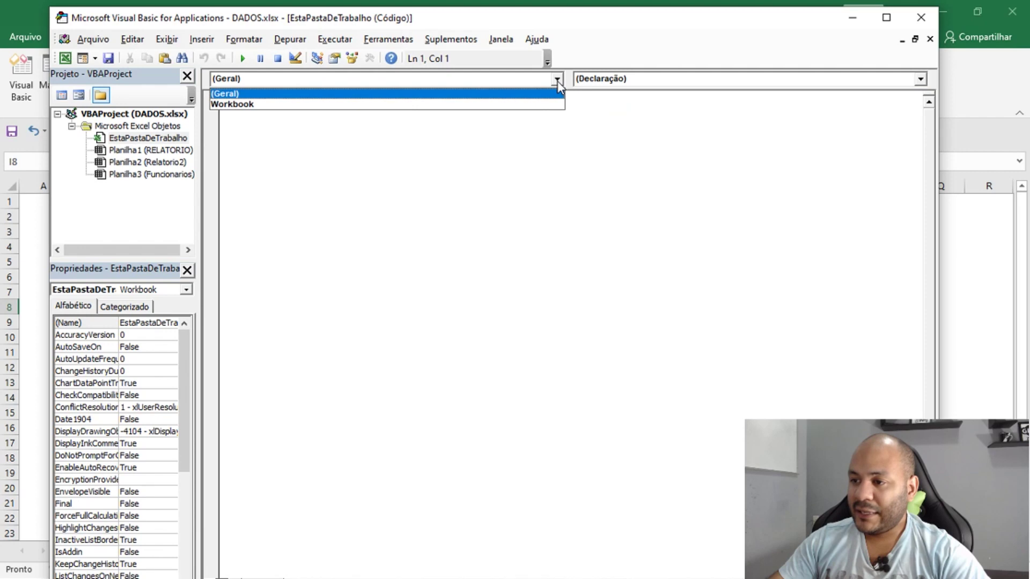
pyautogui.click(253, 105)
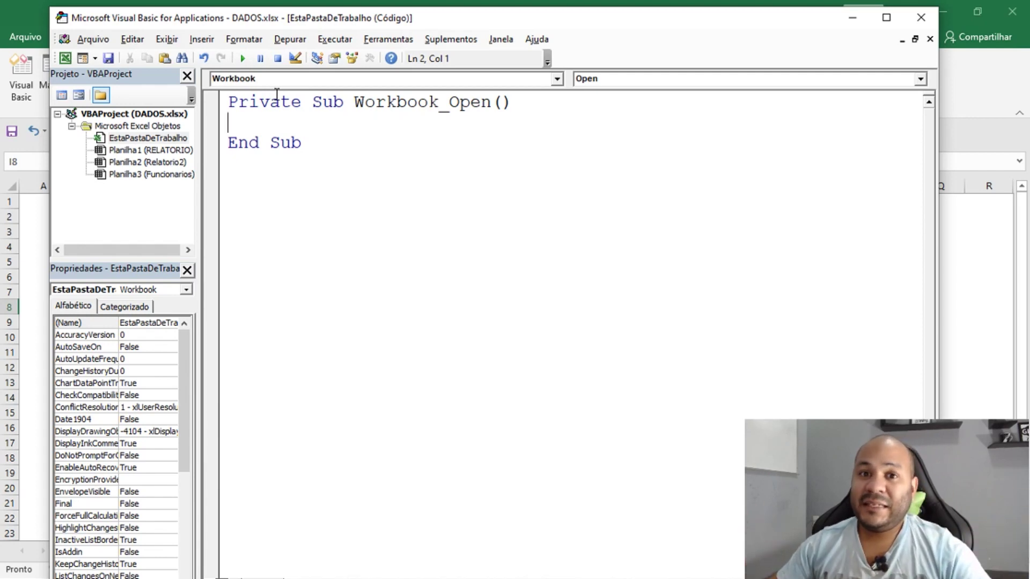
pyautogui.click(921, 80)
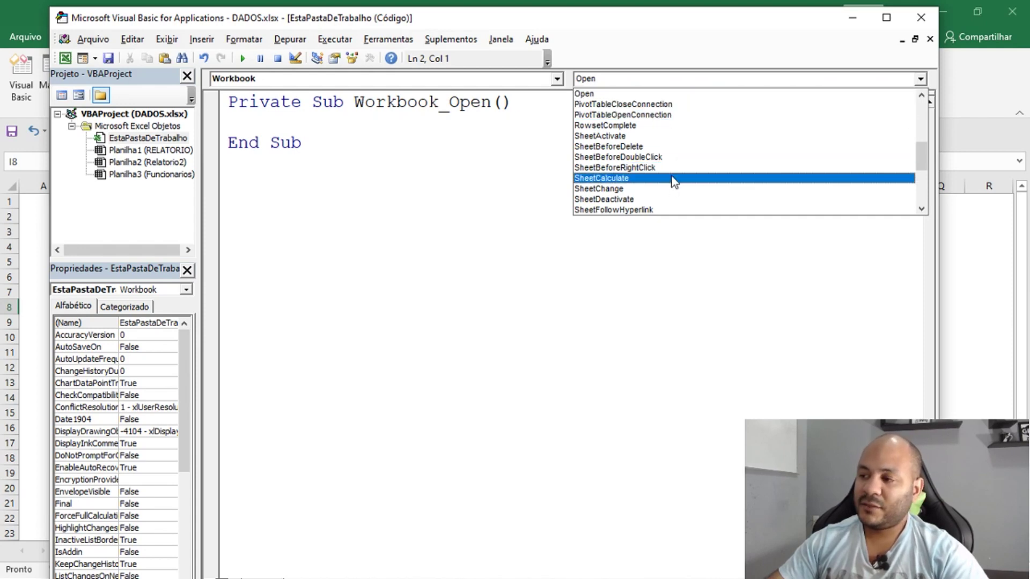
pyautogui.click(607, 94)
pyautogui.press('Return')
pyautogui.press('Return')
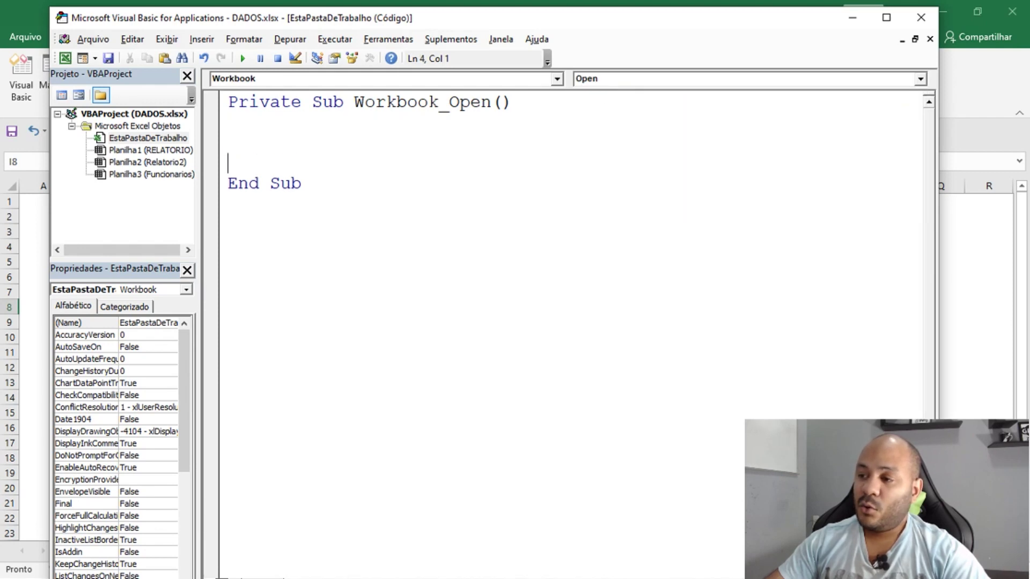
pyautogui.moveTo(228, 122); pyautogui.dragTo(236, 141)
pyautogui.click(241, 131)
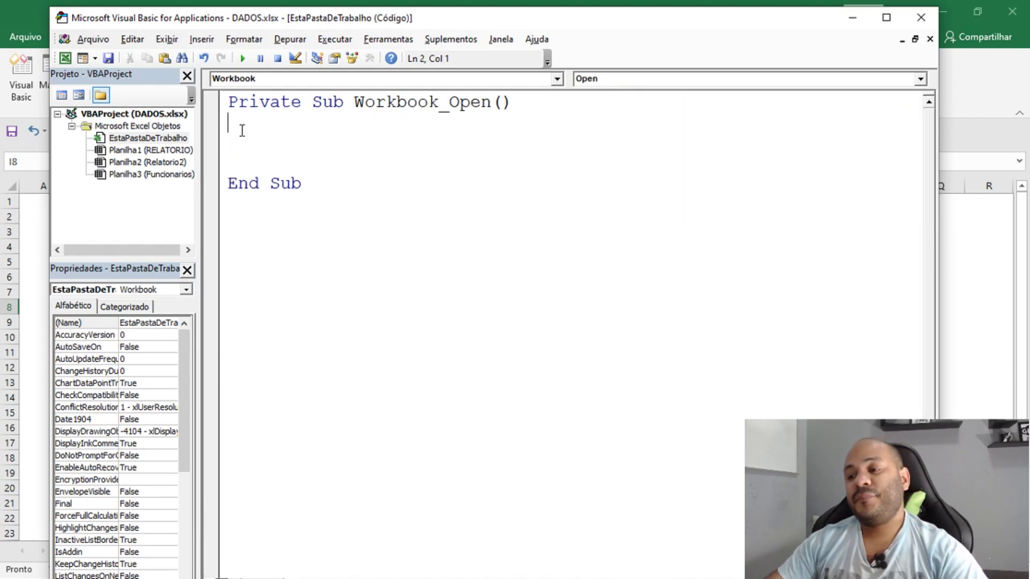
pyautogui.press('Return')
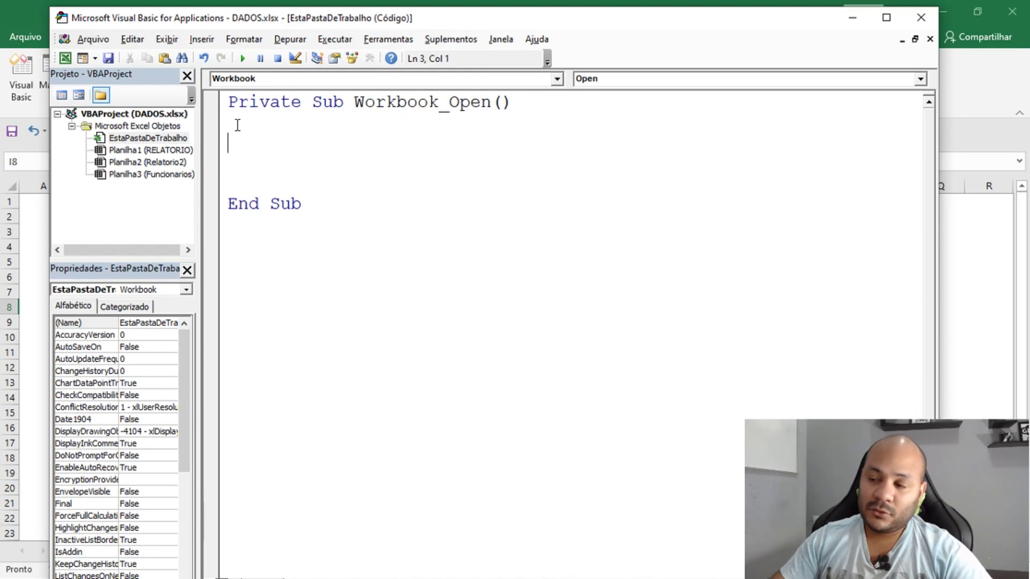
# Write the indented statement Sheets("Relatorio2").Select in the body of the Workbook_Open procedure
pyautogui.press('Tab')
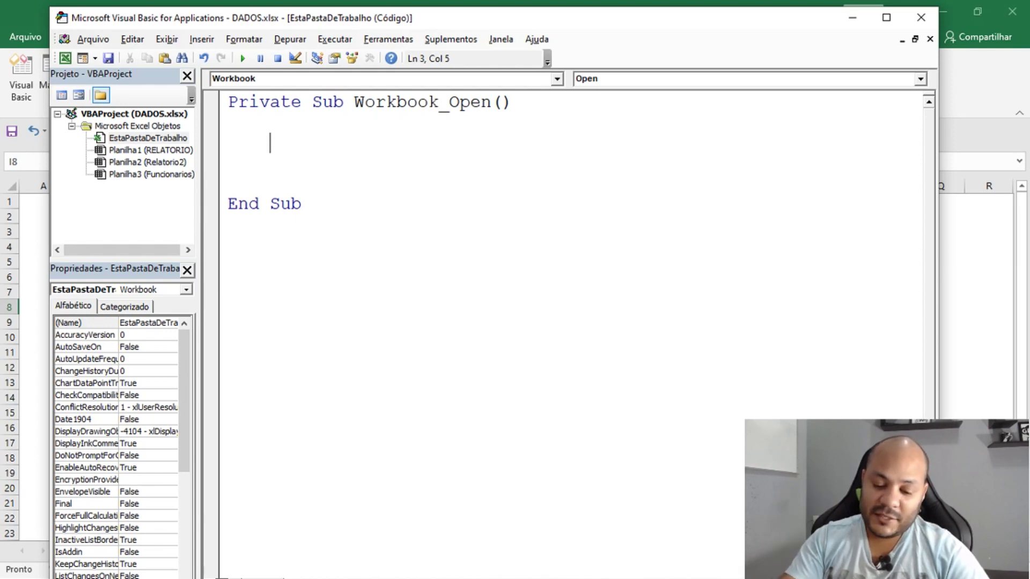
pyautogui.write('she')
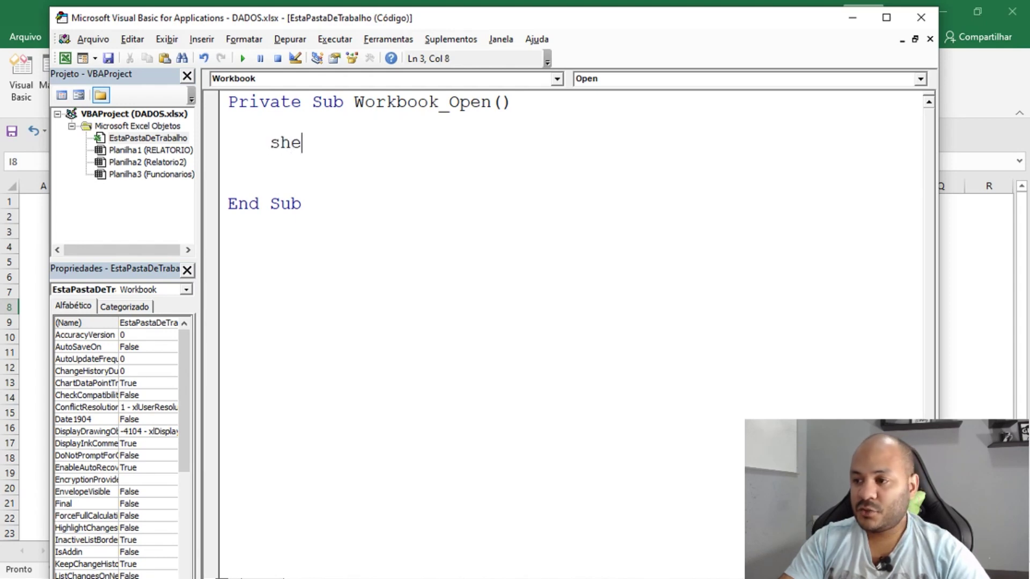
pyautogui.hotkey('ctrl', 'space')
pyautogui.press('Tab')
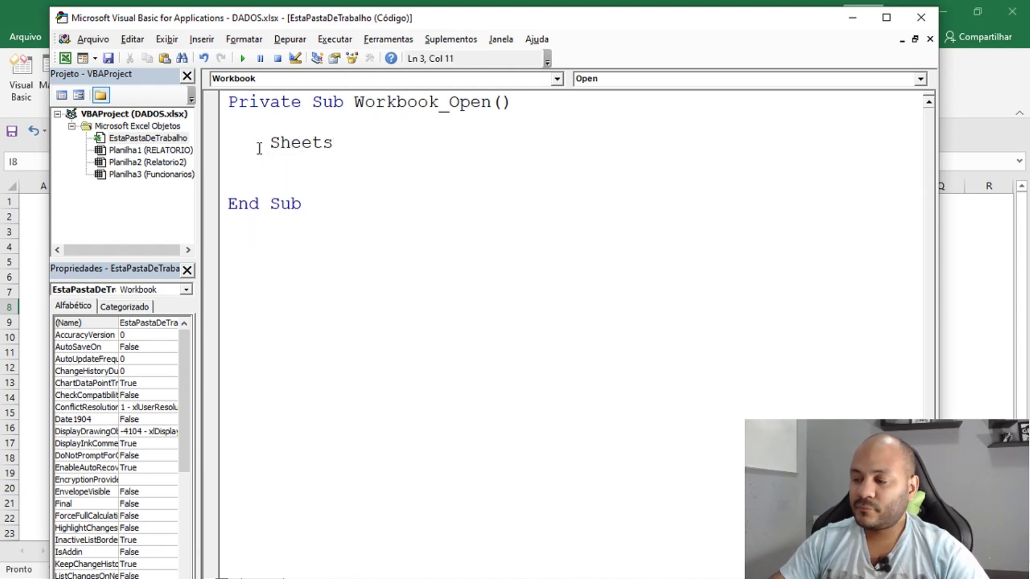
pyautogui.moveTo(486, 20); pyautogui.dragTo(575, 31)
pyautogui.write('()')
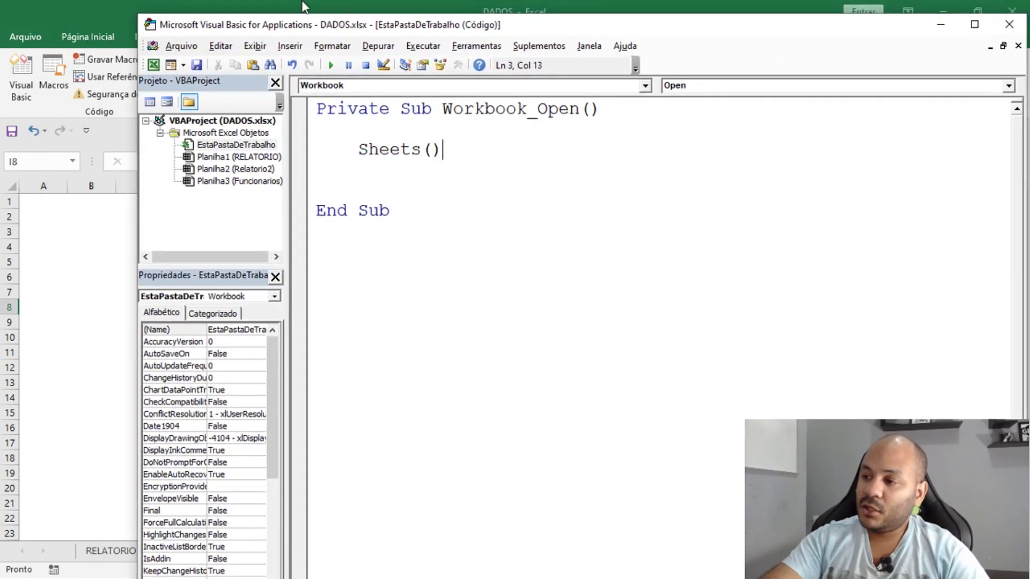
pyautogui.write('""')
pyautogui.press('Left')
pyautogui.write('Relatorio')
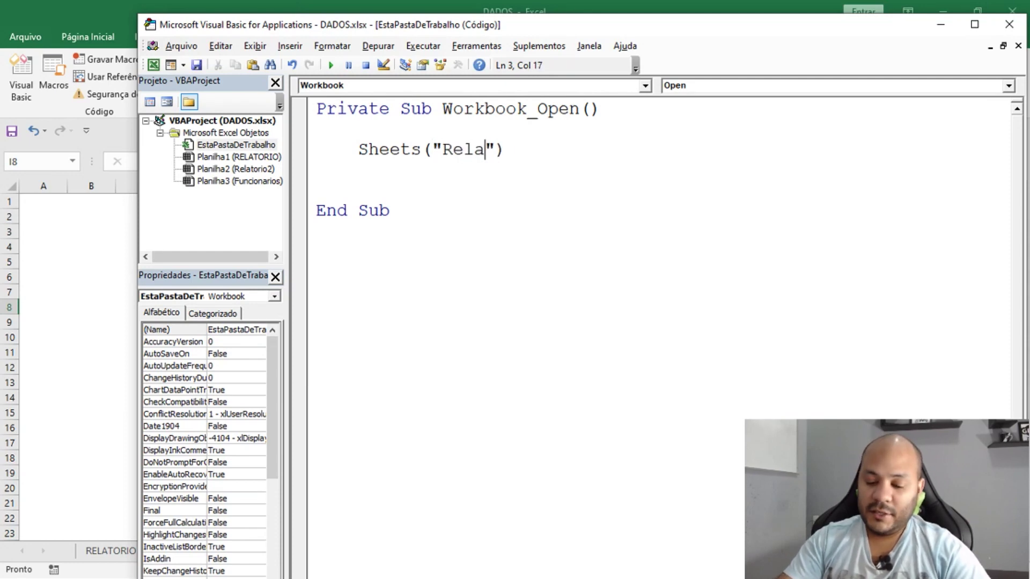
pyautogui.write('2')
pyautogui.press('Right')
pyautogui.press('Right')
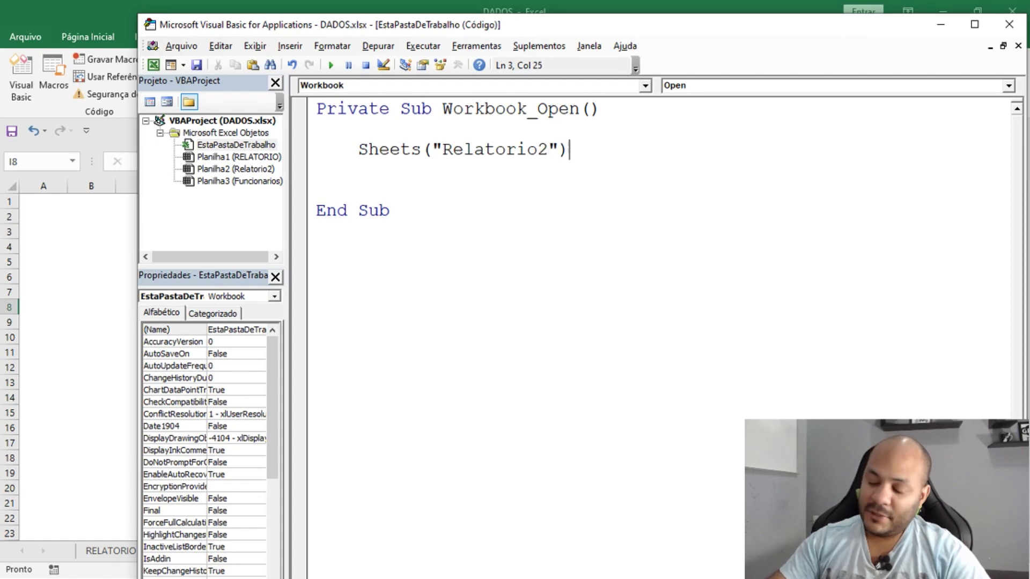
pyautogui.write('.s')
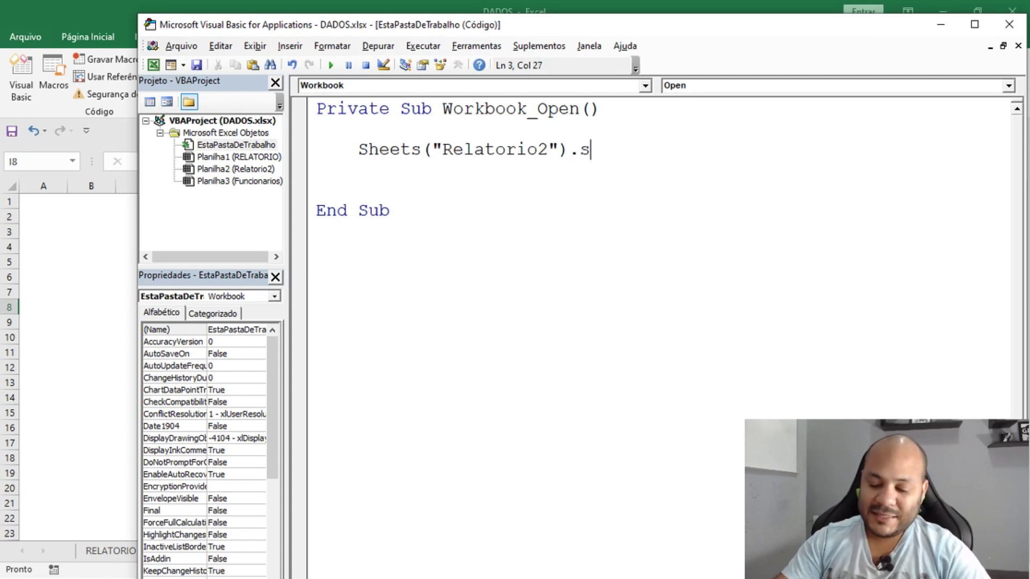
pyautogui.write('elect')
pyautogui.click(631, 217)
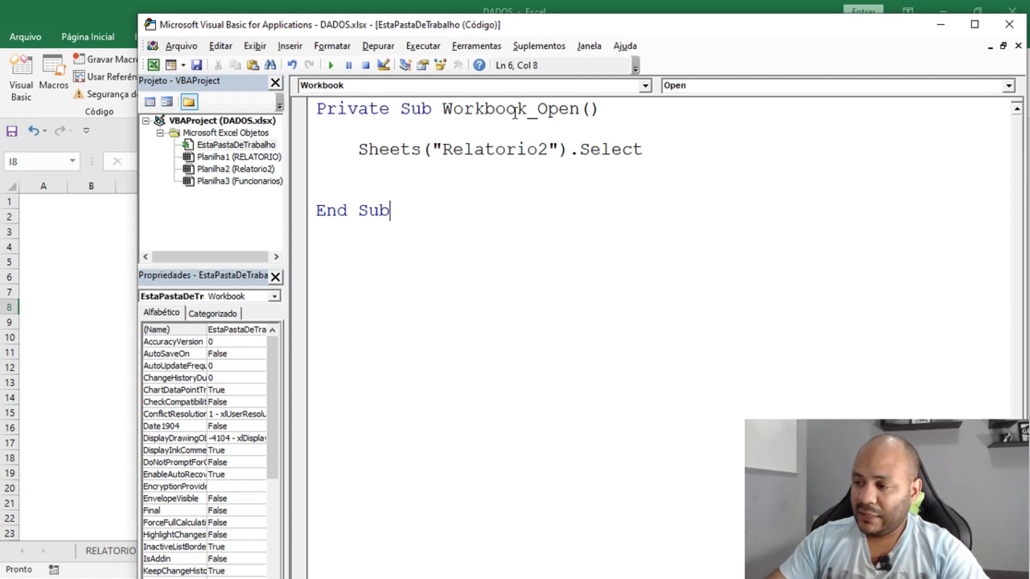
pyautogui.moveTo(358, 149); pyautogui.dragTo(549, 145)
pyautogui.click(506, 151)
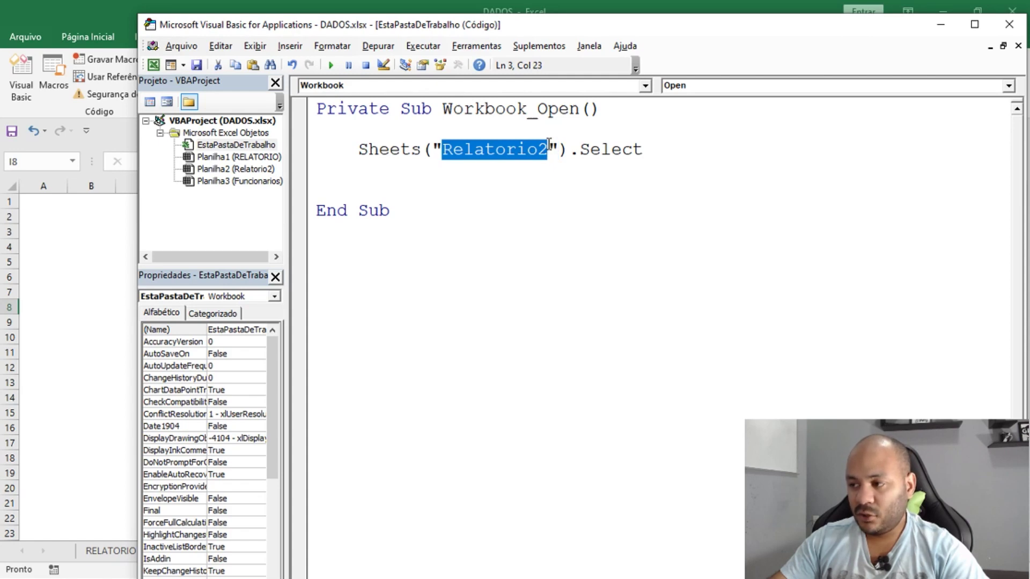
pyautogui.moveTo(579, 149); pyautogui.dragTo(644, 146)
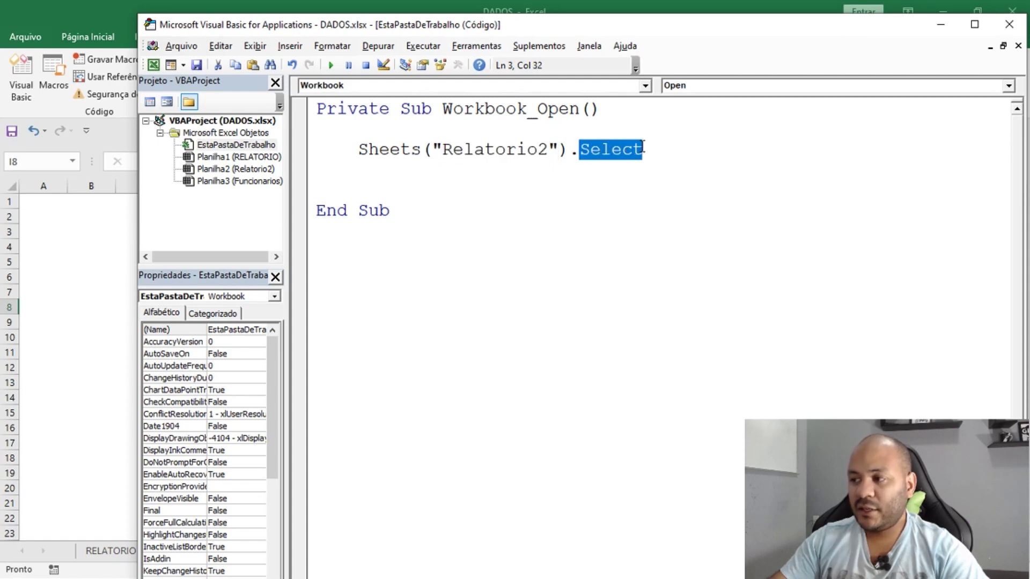
pyautogui.press('Right')
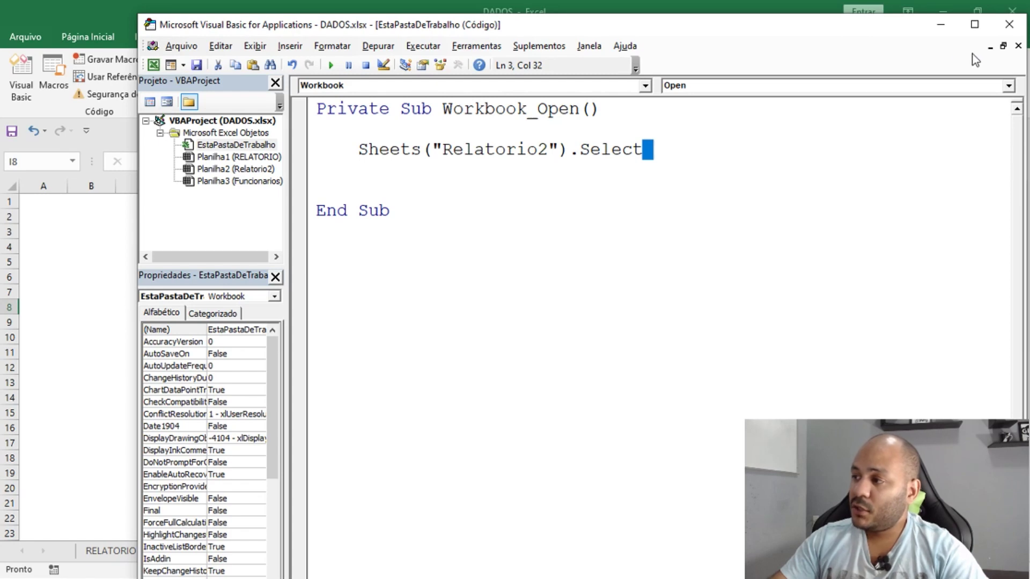
# Close the code editor and save the workbook as DADOS in the same folder, as Pasta de Trabalho Habilitada para Macro do Excel
pyautogui.click(1020, 33)
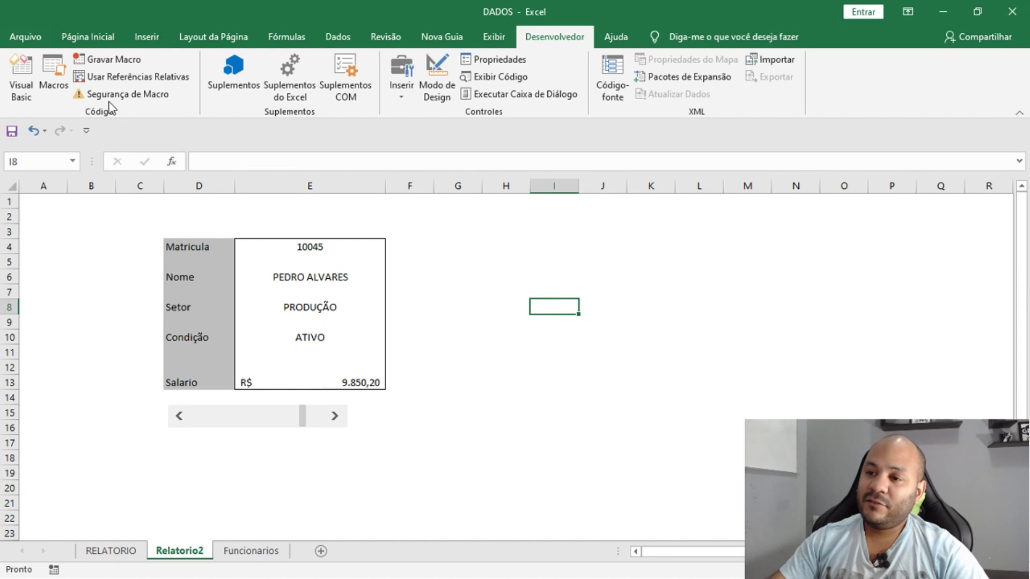
pyautogui.click(40, 37)
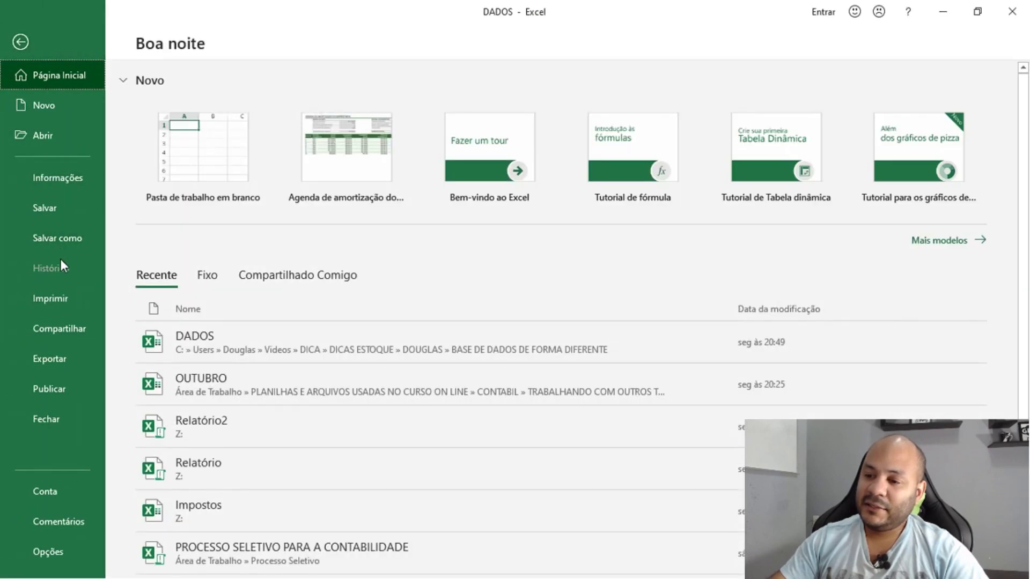
pyautogui.click(73, 239)
pyautogui.click(205, 260)
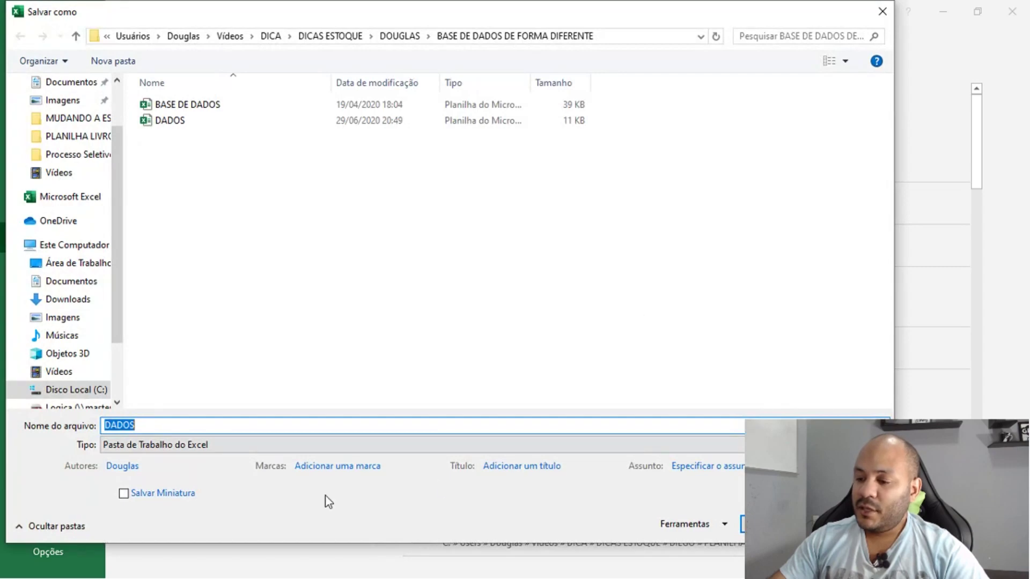
pyautogui.click(184, 450)
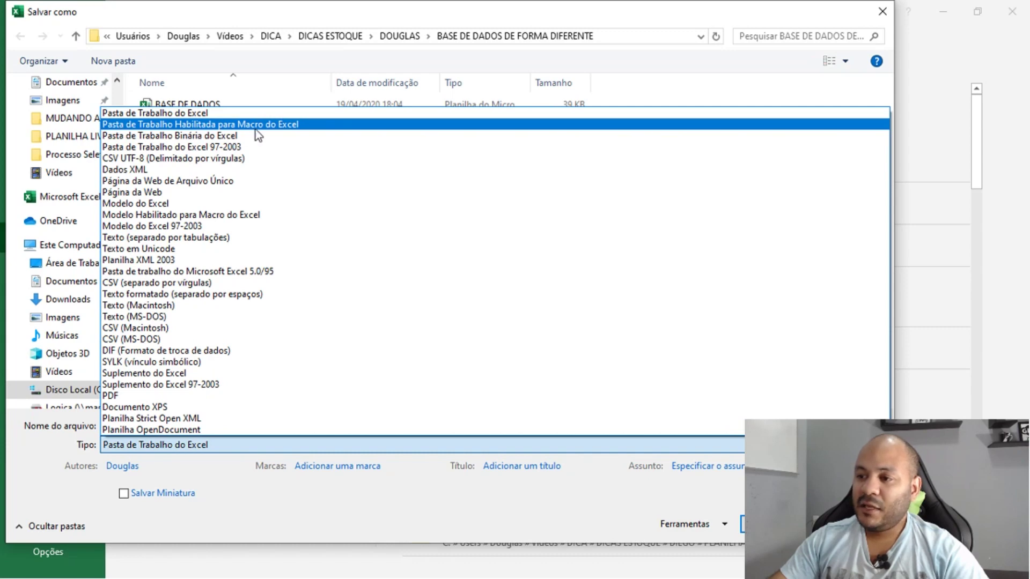
pyautogui.click(296, 127)
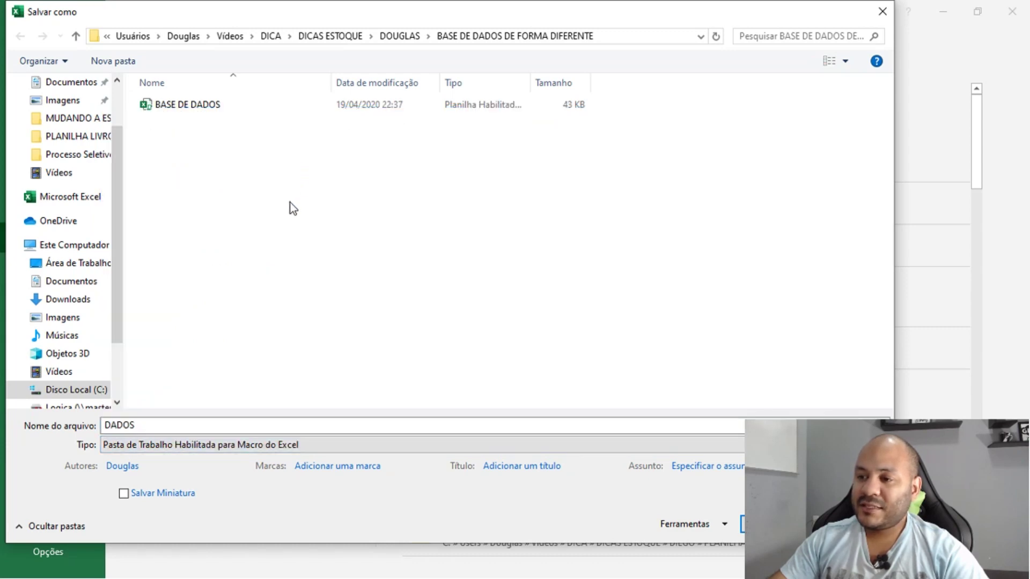
pyautogui.doubleClick(175, 425)
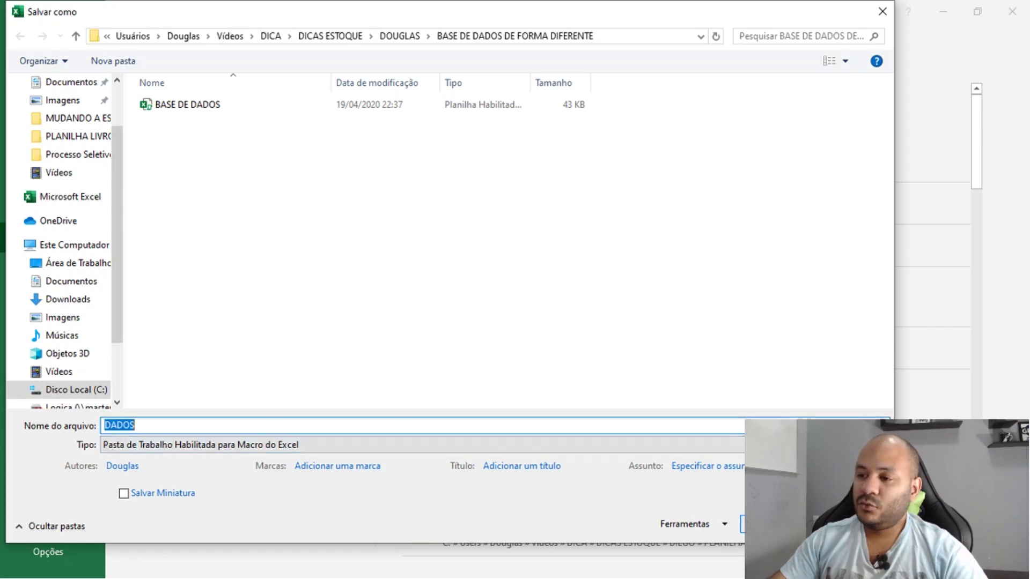
pyautogui.press('Return')
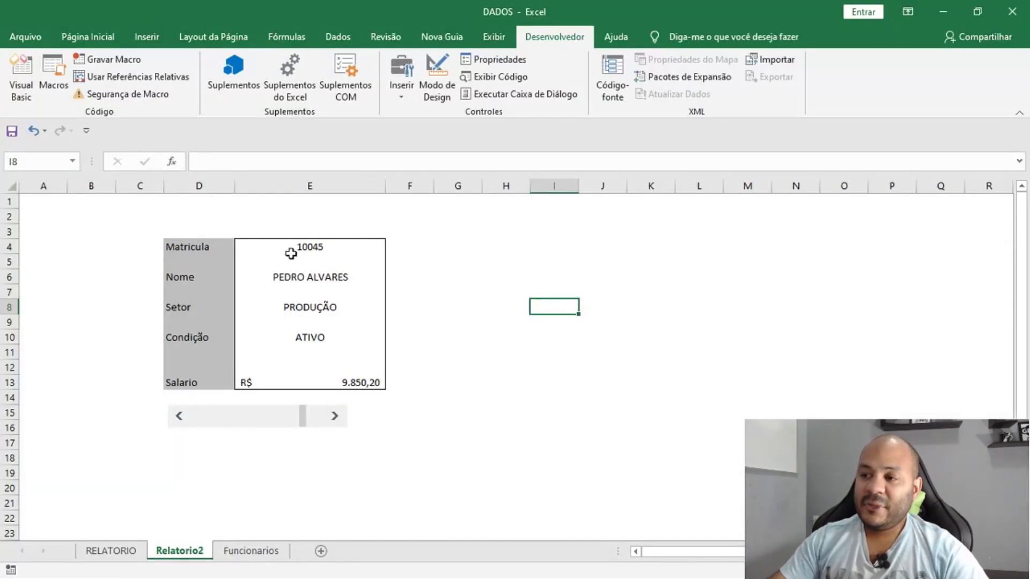